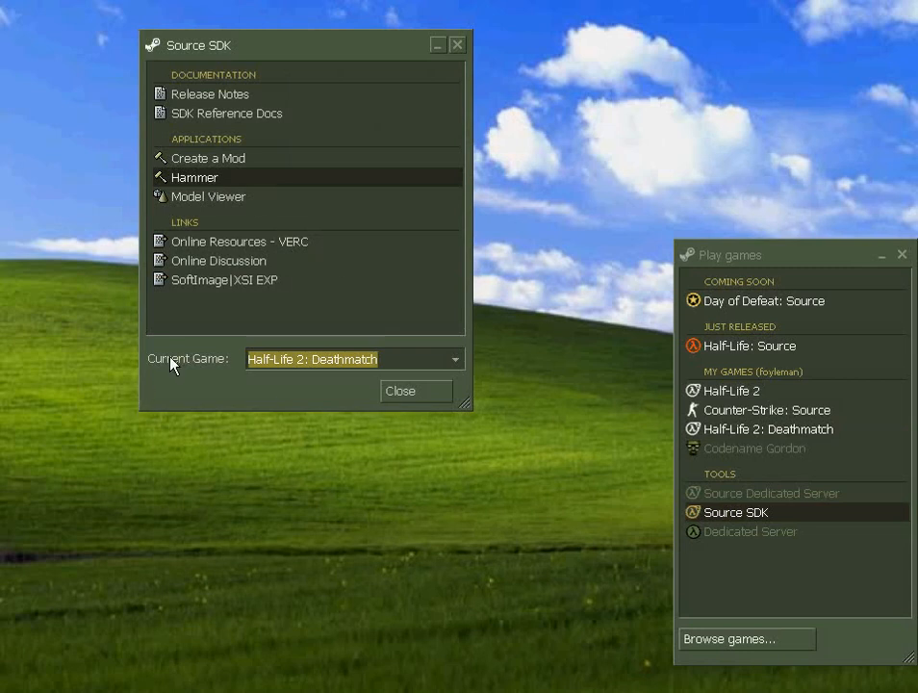
- Make Half-Life 2: Deathmatch the current game in the Source SDK launcher
click(370, 362)
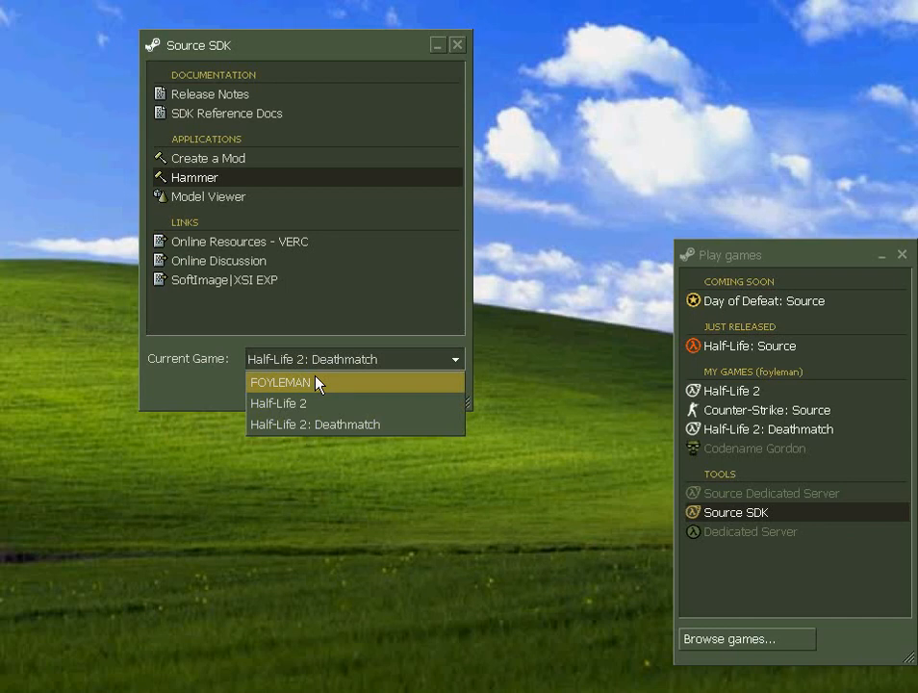
click(348, 431)
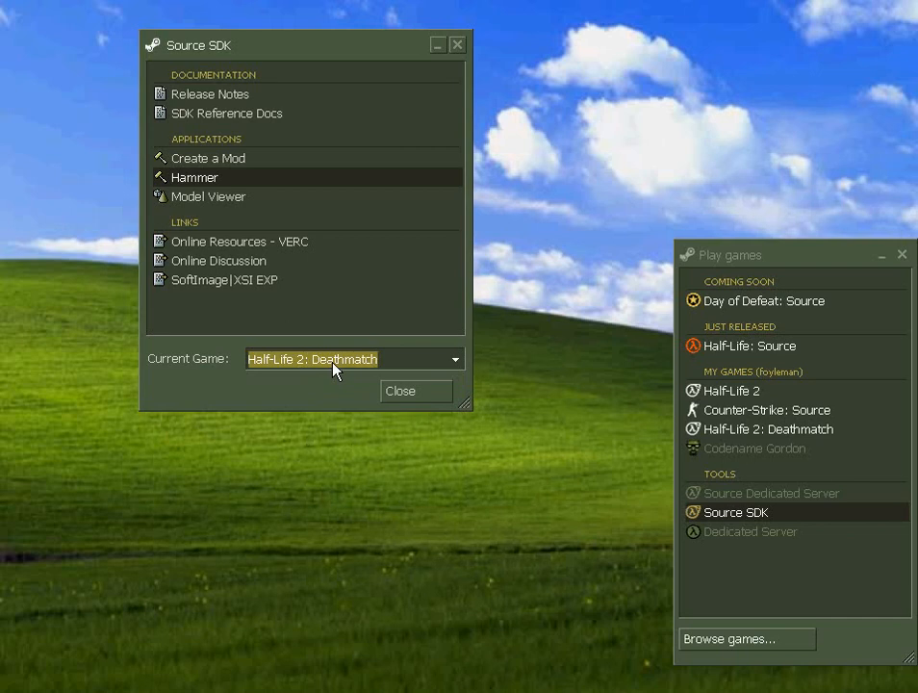
click(334, 361)
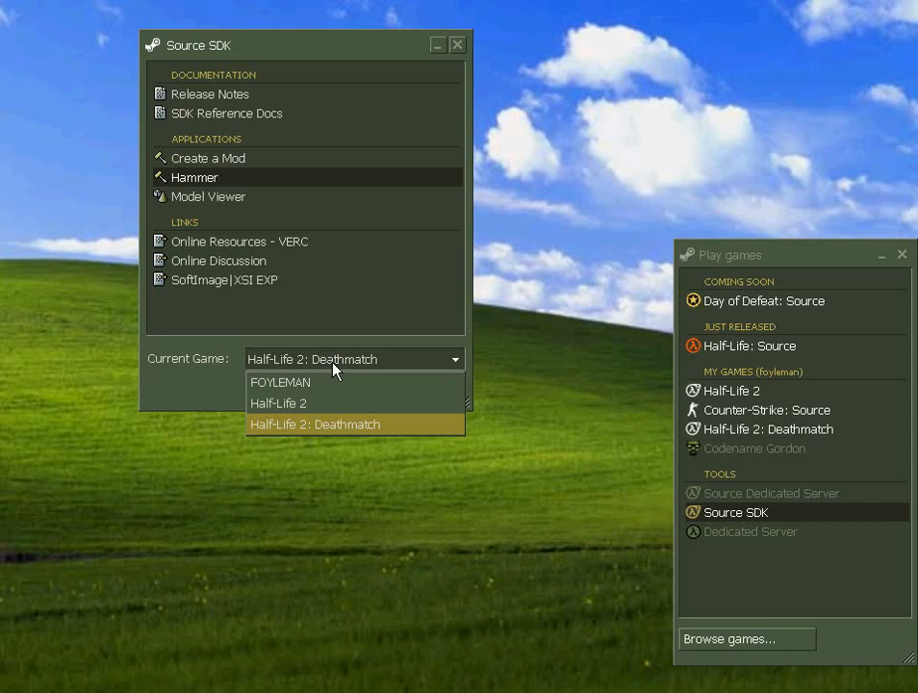
click(394, 366)
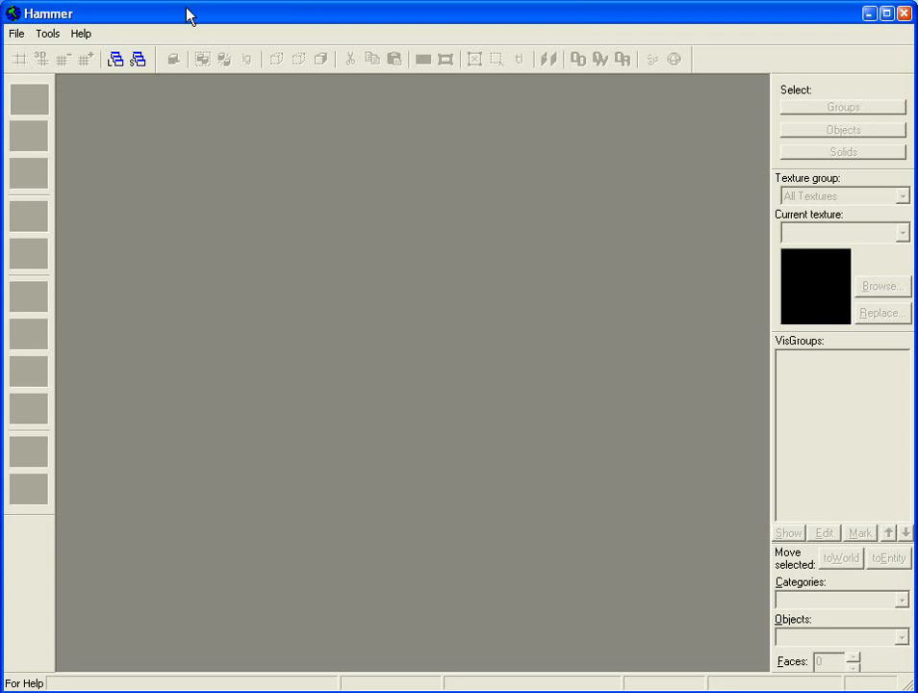
- Create a new untitled map and switch to the Entity Tool
click(16, 33)
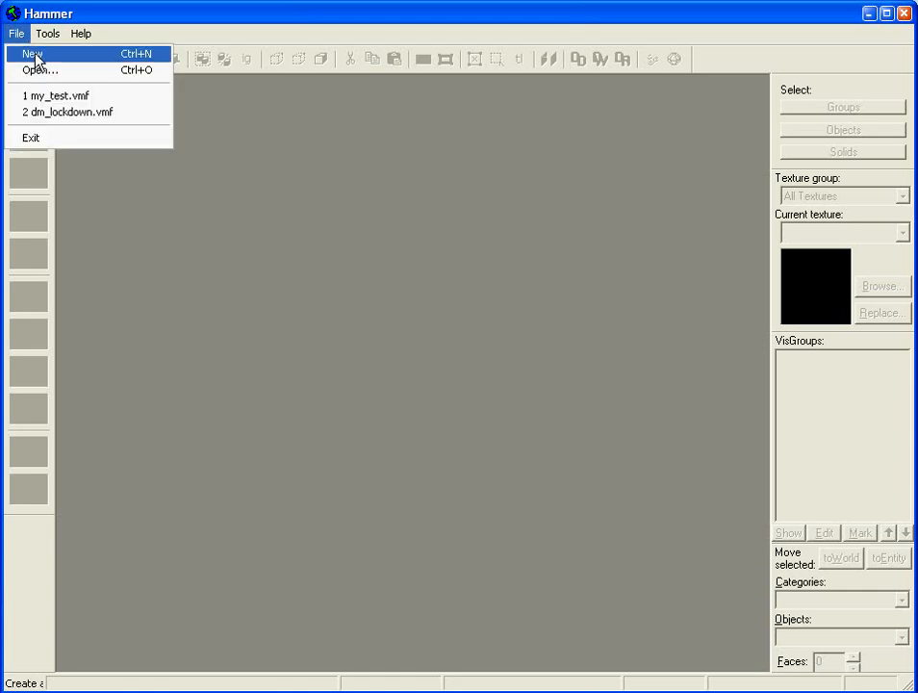
click(36, 58)
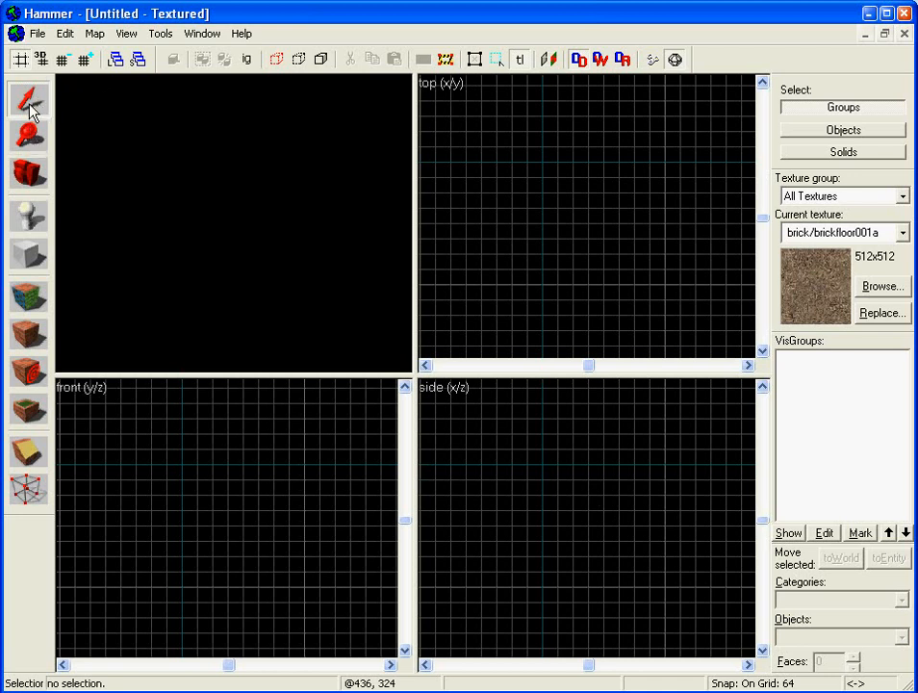
click(29, 216)
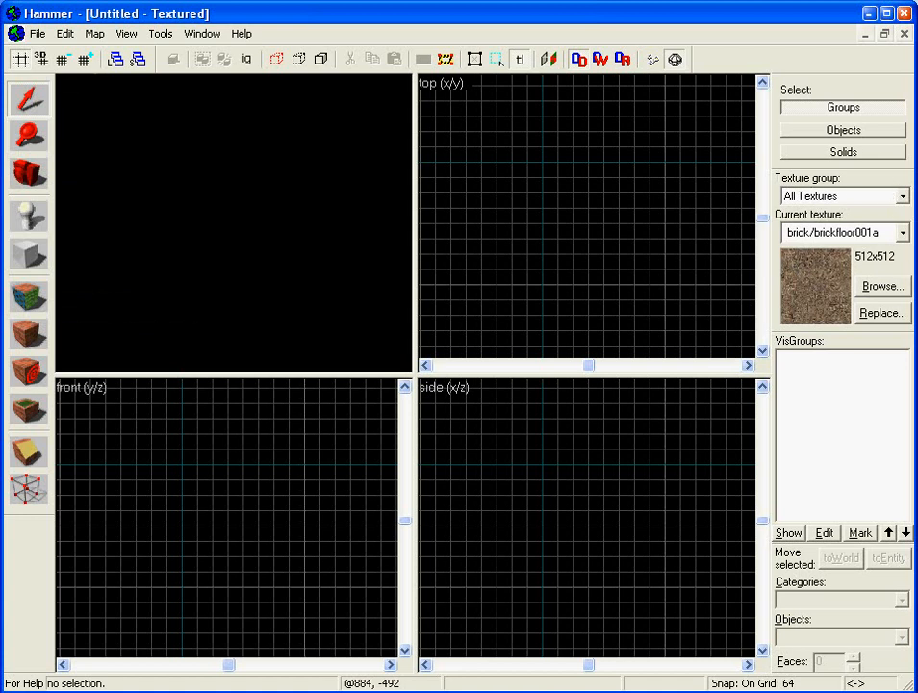
click(903, 233)
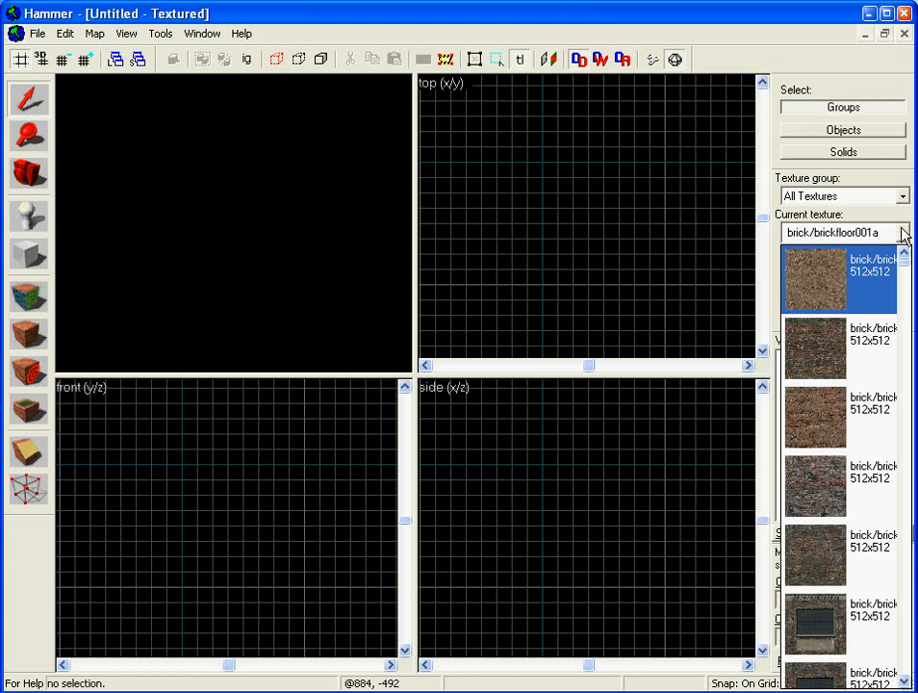
click(895, 252)
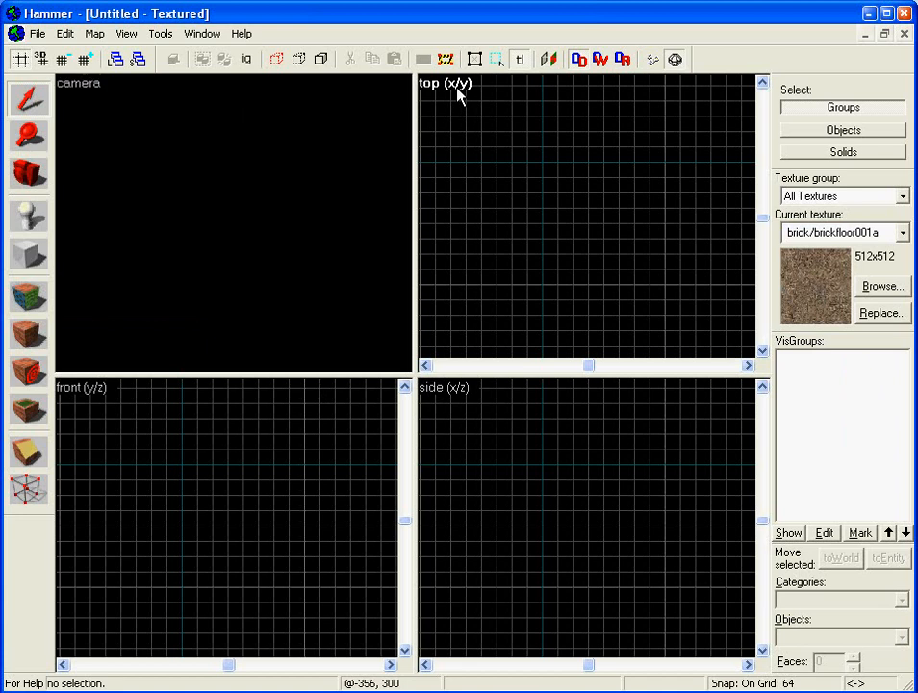
- Set the camera viewport to 3D Textured rendering
click(98, 86)
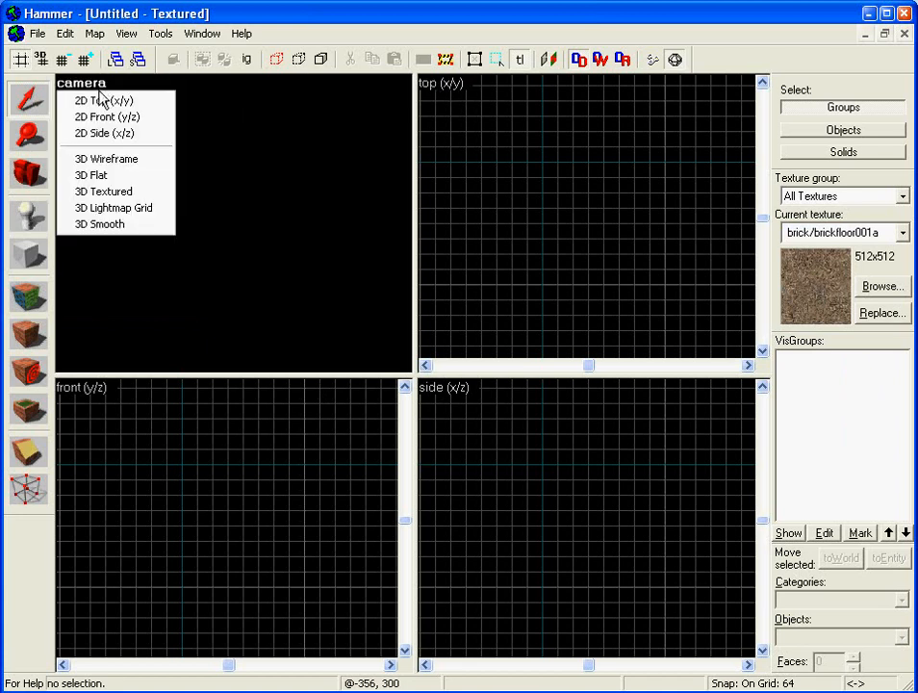
click(198, 84)
click(97, 86)
click(163, 193)
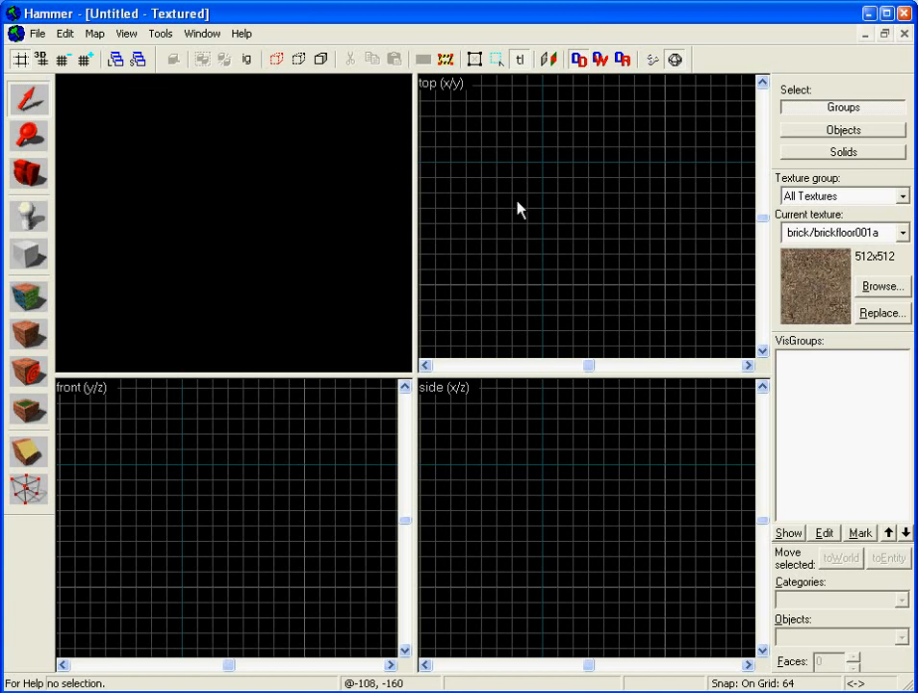
- Draw a block outline in the top view with the Block tool
click(28, 256)
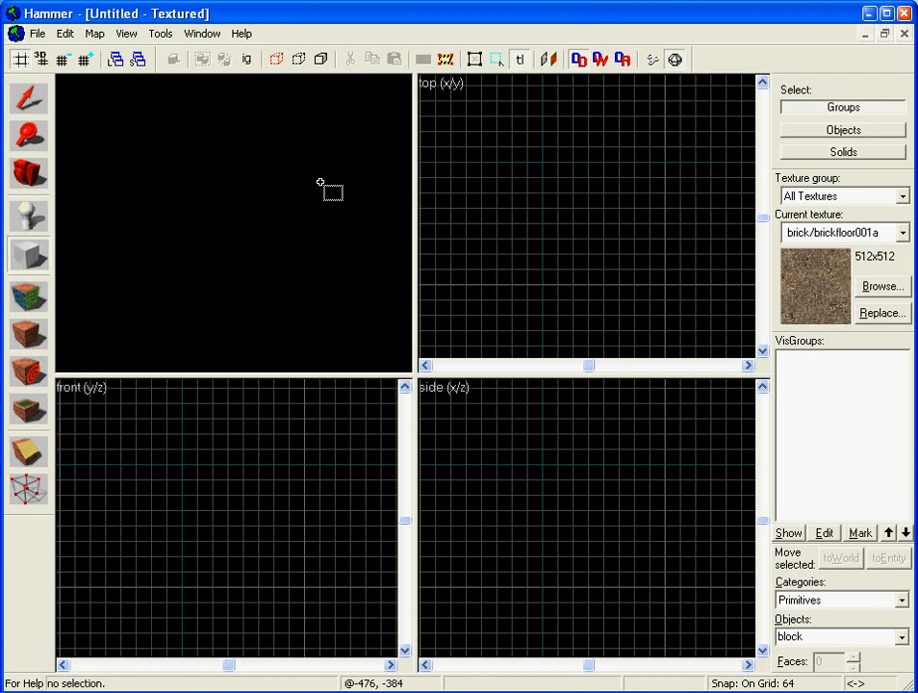
drag(467, 162, 662, 282)
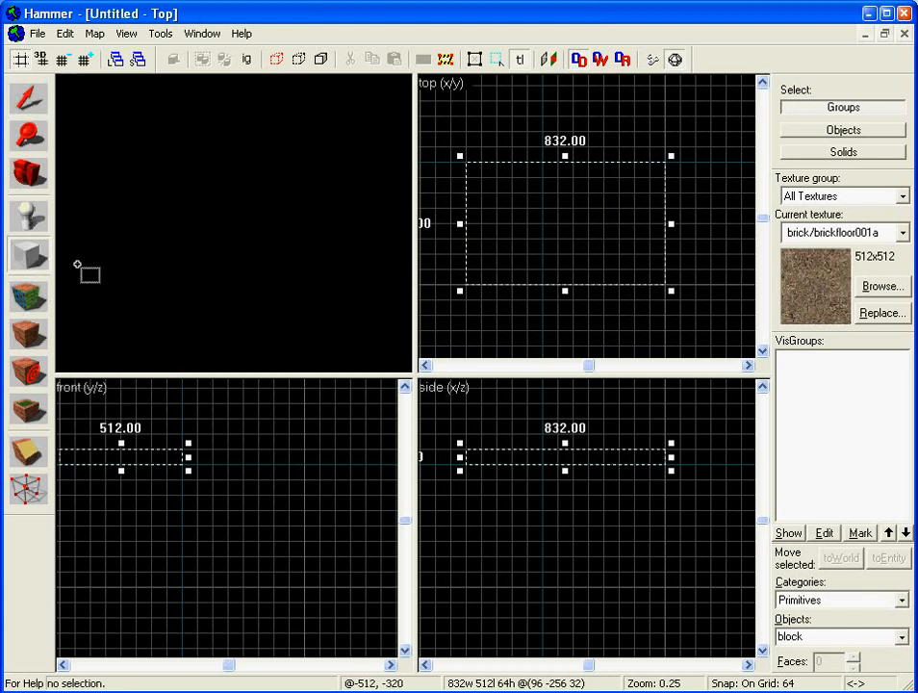
click(28, 256)
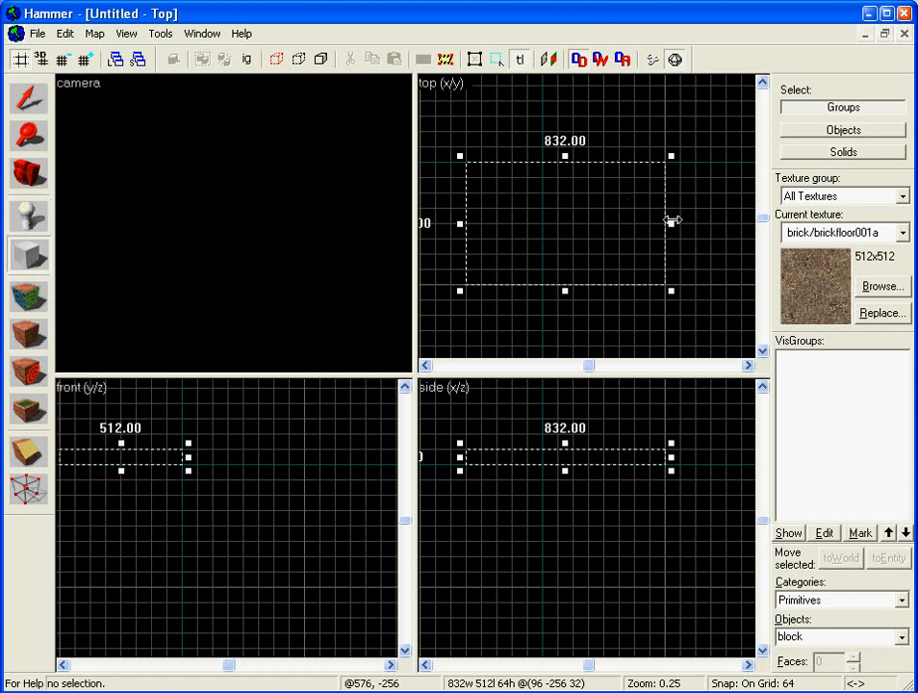
mouse_move(671, 222)
mouse_down()
mouse_move(729, 222)
mouse_move(665, 219)
mouse_up()
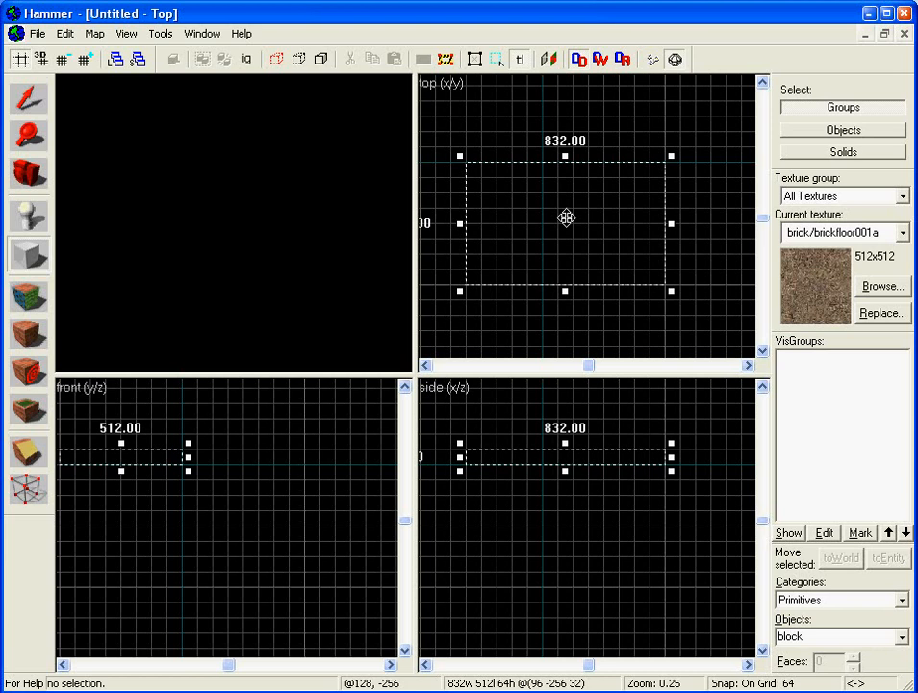
- Widen the block leftward to 1024 × 512 units and recentre the top view on it
key(Left)
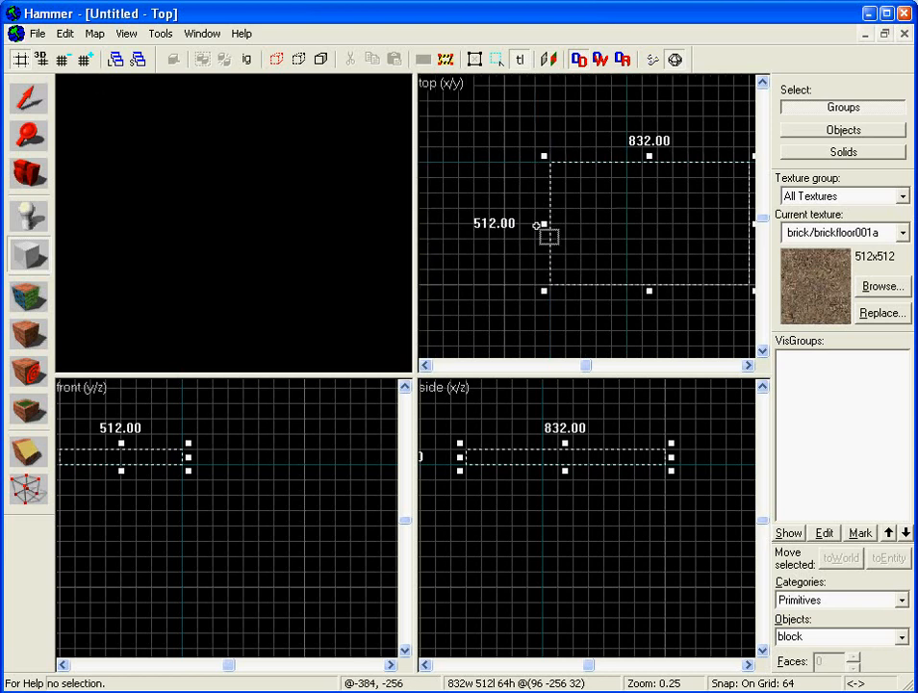
drag(541, 223, 499, 223)
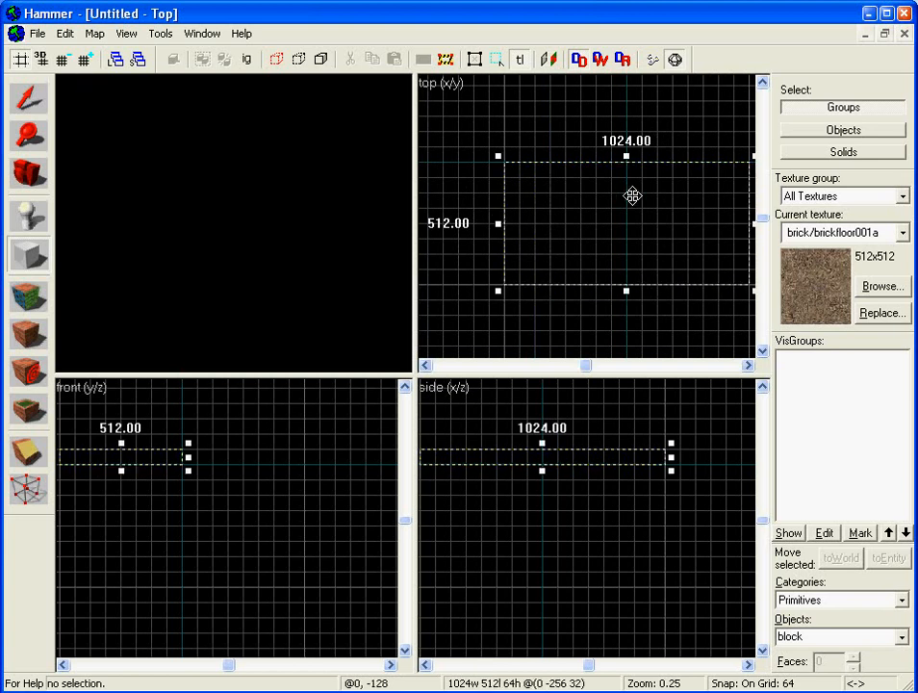
key(Right)
key(Right)
key(Left)
key(Left)
key(Left)
key(Right)
key(Right)
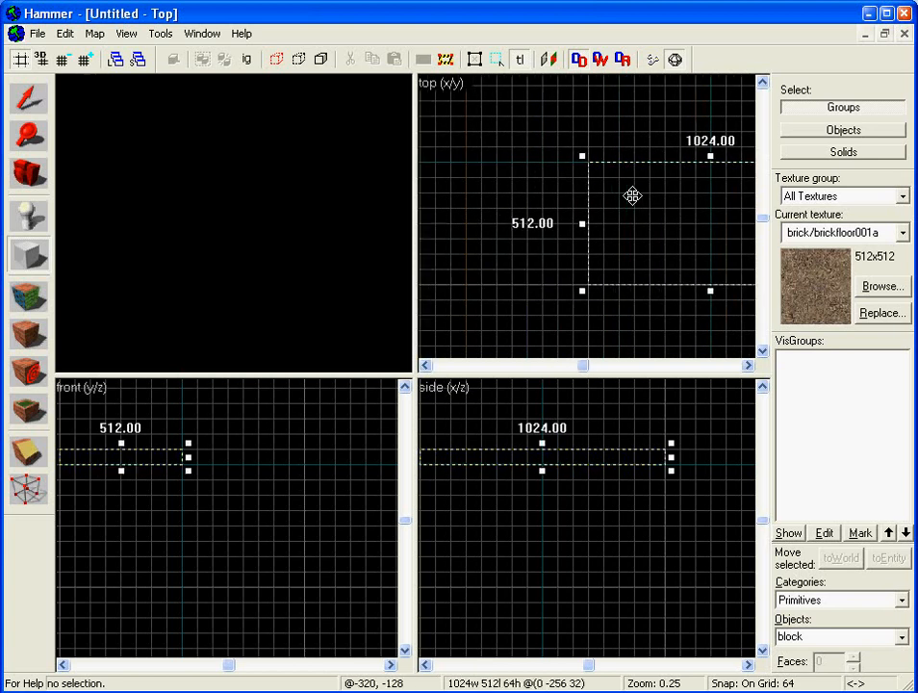
key(Left)
key(Up)
key(Down)
key(Down)
key(Right)
key(Up)
key(Left)
key(Down)
key(Right)
key(Up)
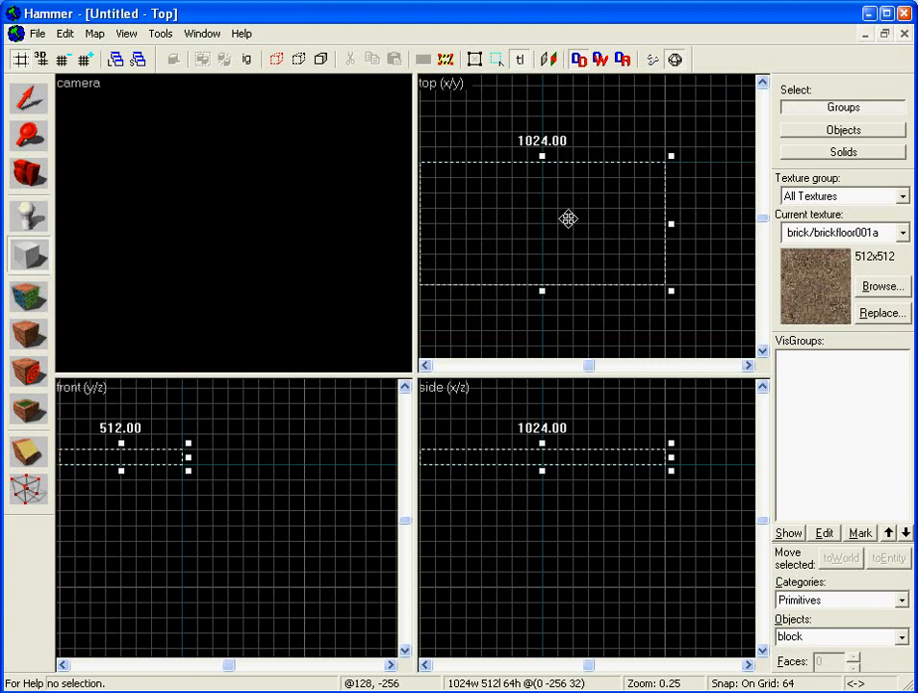
- Raise the block's height to 256 units in the side view
key(Left)
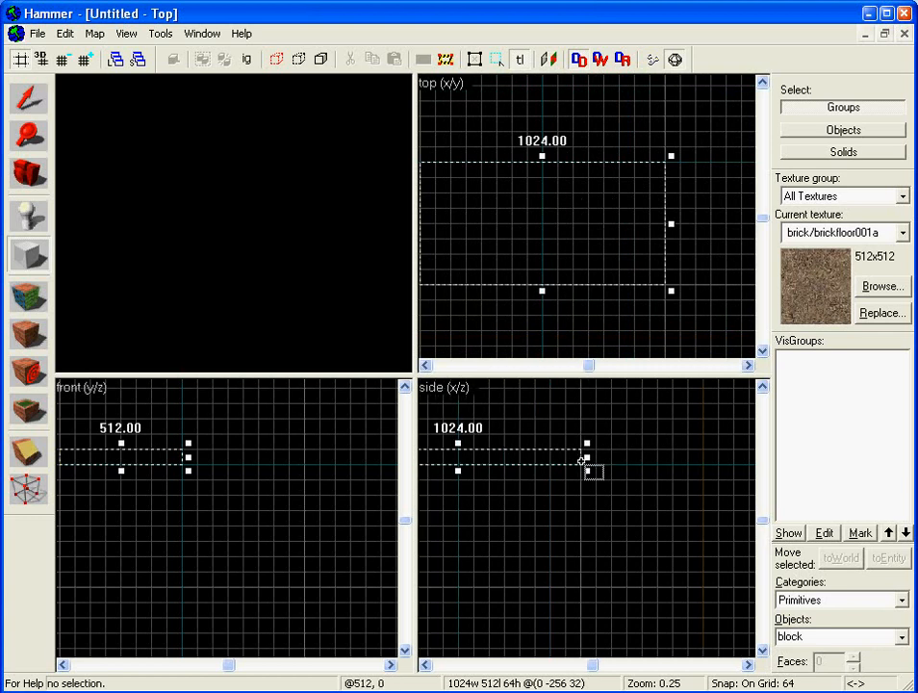
key(Up)
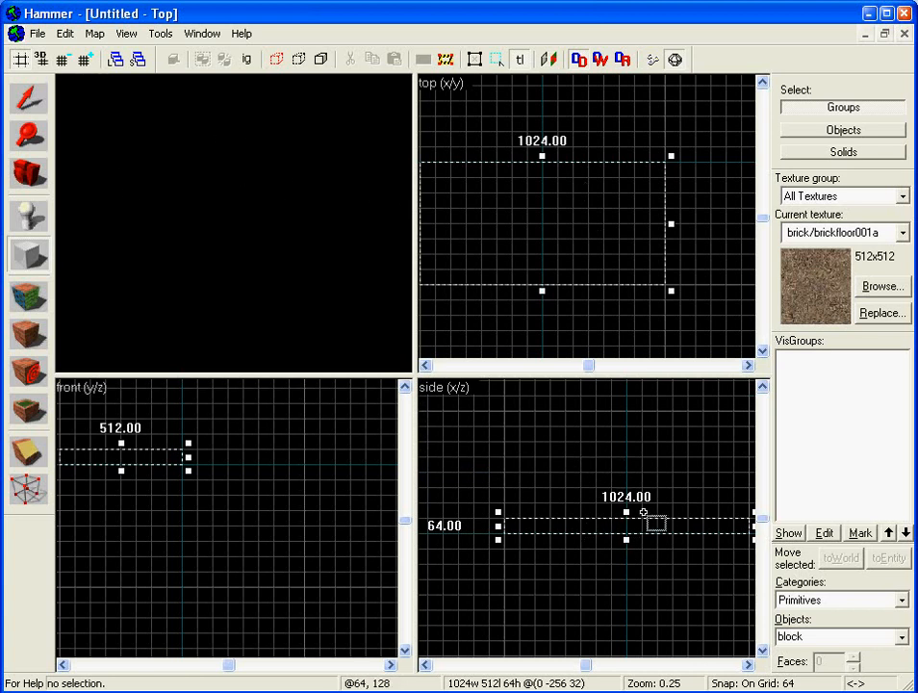
drag(625, 510, 626, 496)
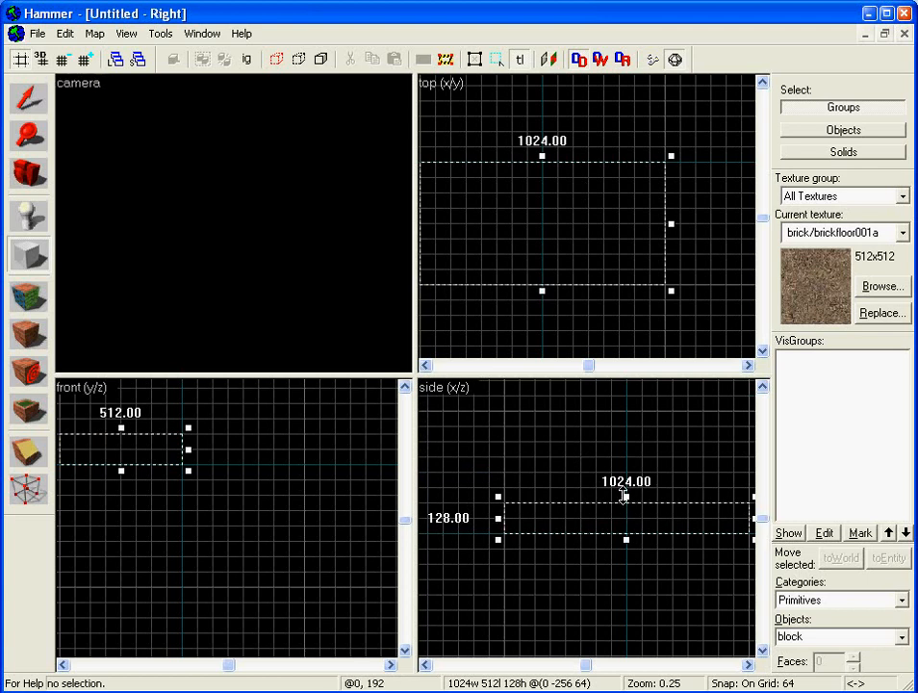
mouse_move(623, 495)
mouse_down()
mouse_move(624, 453)
mouse_move(625, 472)
mouse_up()
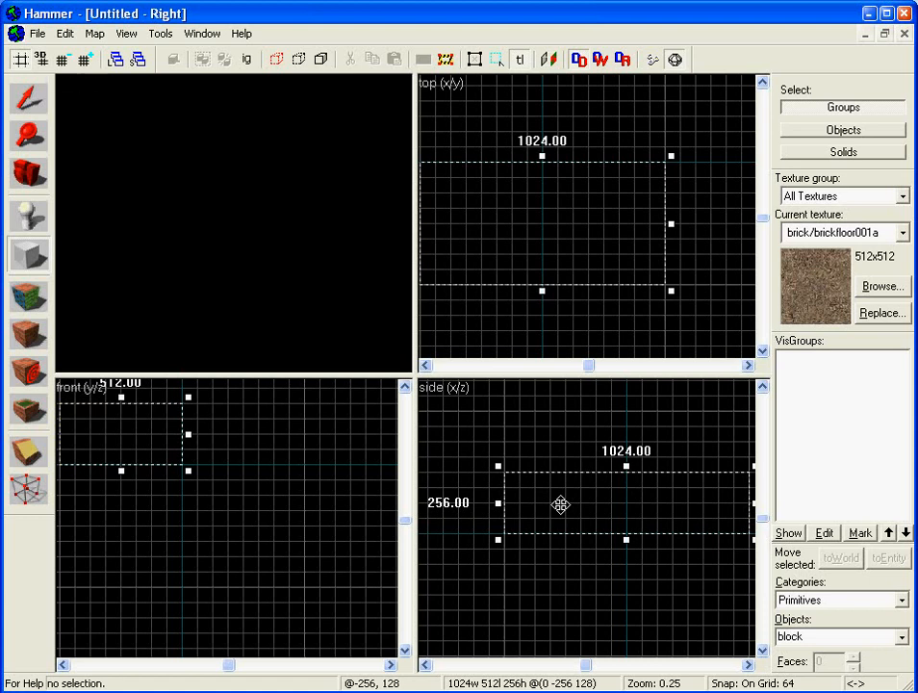
- Create the 1024 × 512 × 256 outline as a solid brush
key(Left)
key(Left)
key(Up)
key(Right)
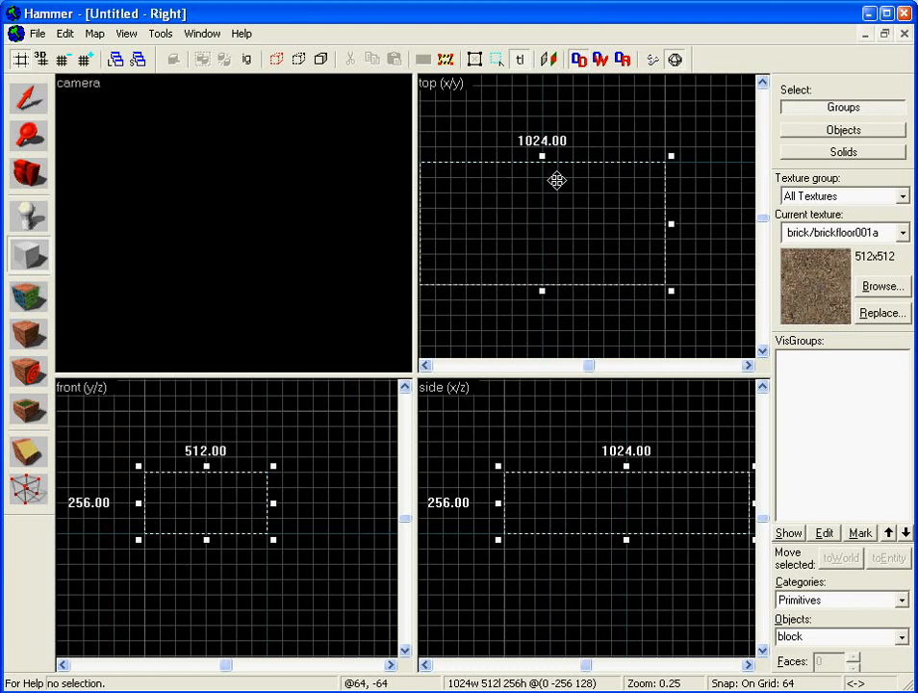
key(Return)
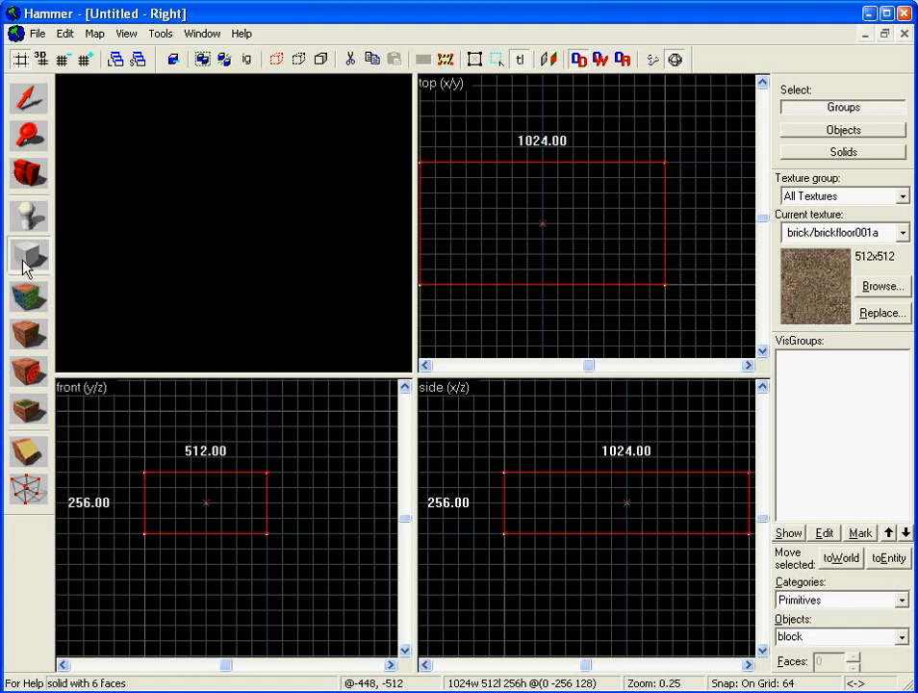
click(31, 96)
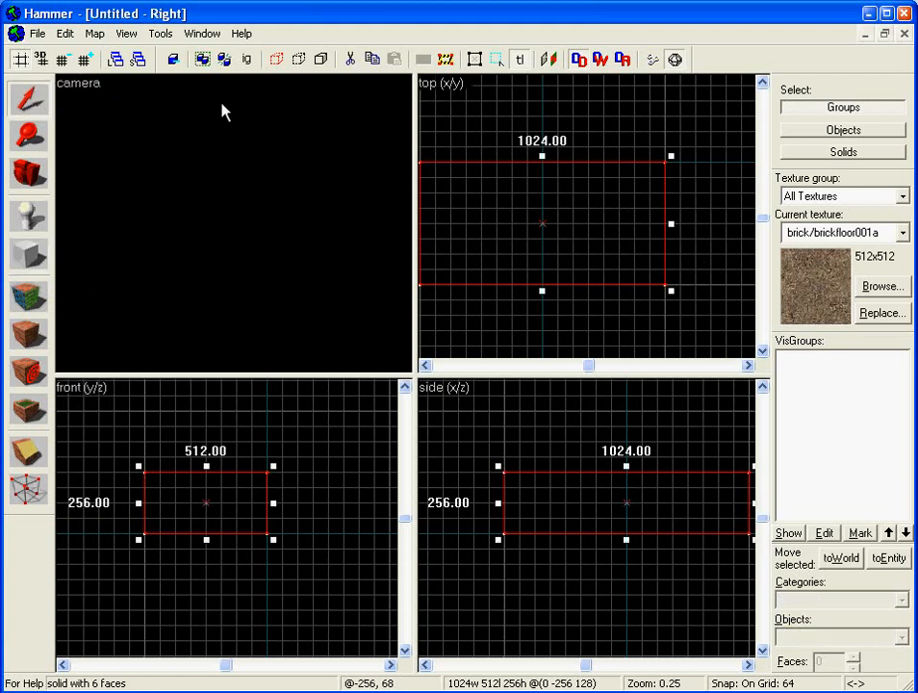
key(Left)
key(Left)
key(Right)
key(Right)
key(Left)
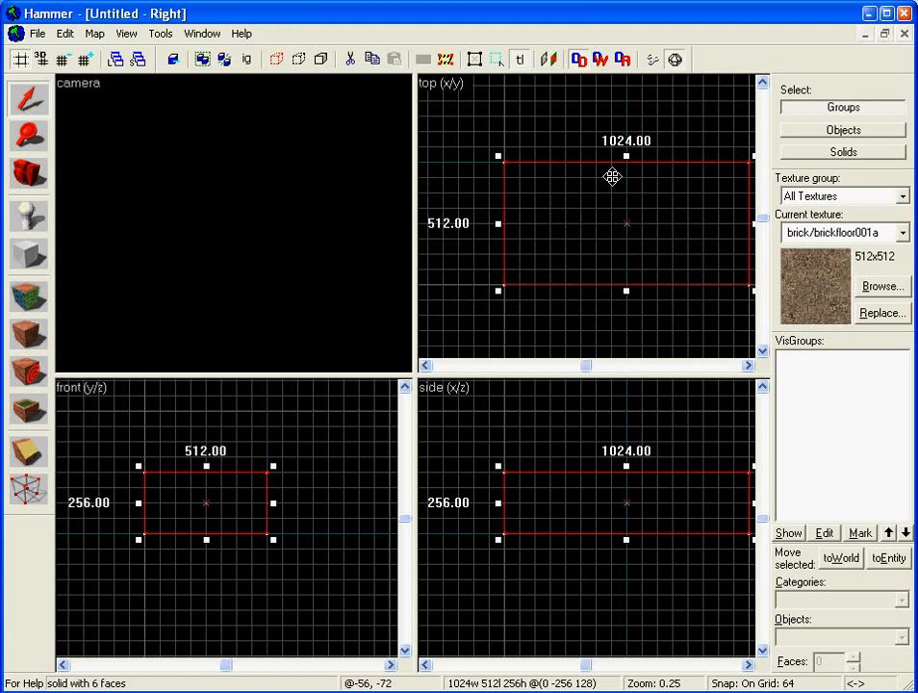
mouse_move(625, 152)
mouse_down()
mouse_move(626, 127)
mouse_move(626, 160)
mouse_up()
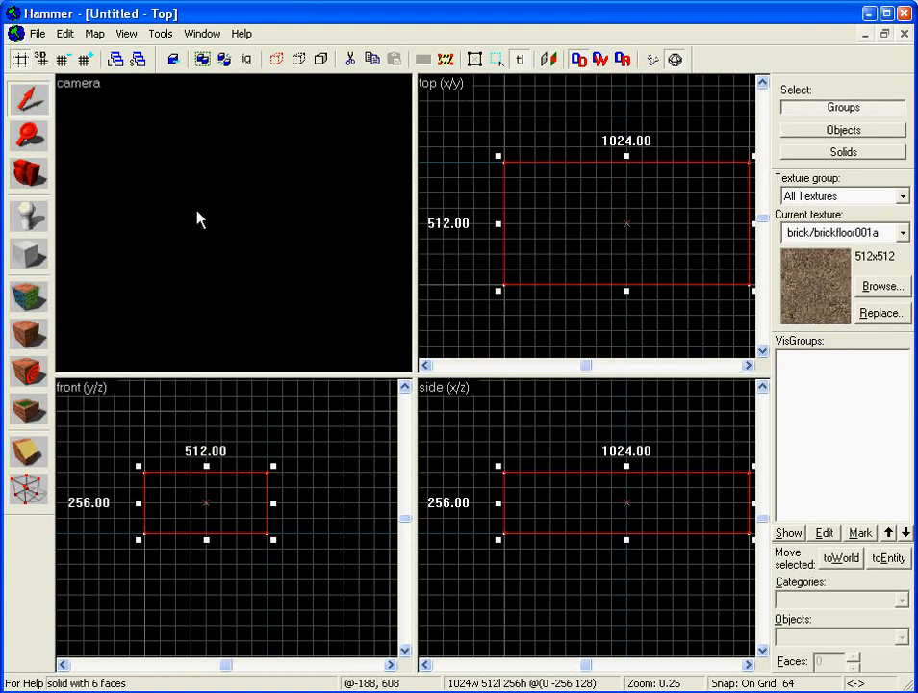
- Move the camera outside the block to view its brick outer face
key(Left)
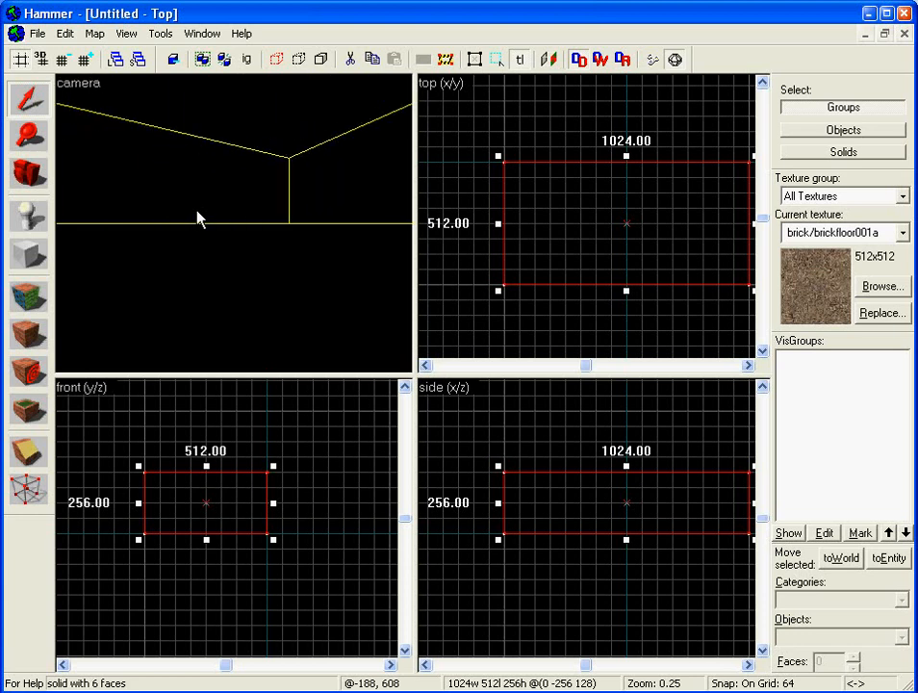
key(Left)
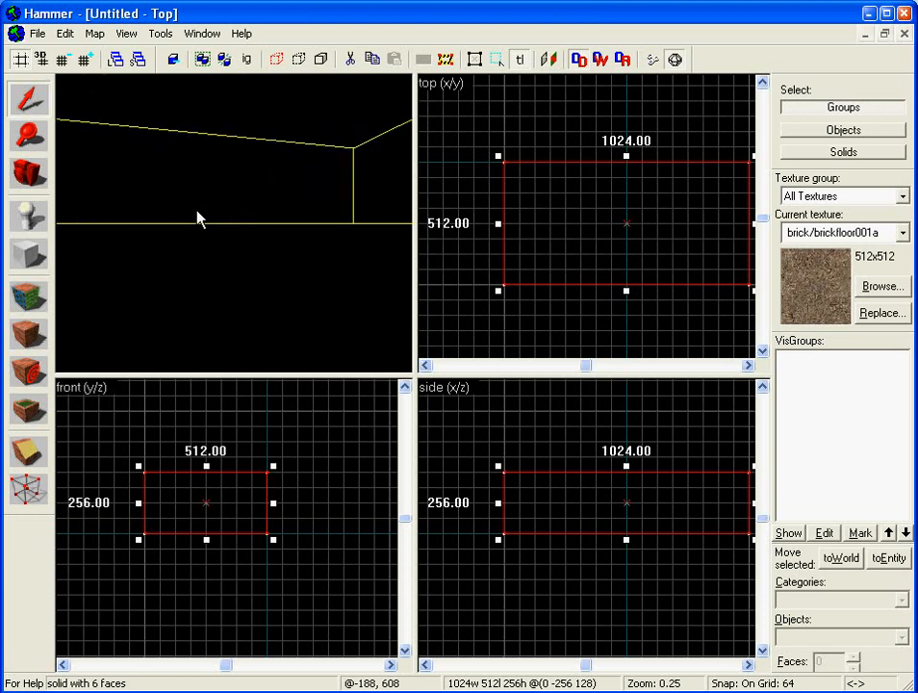
key(Left)
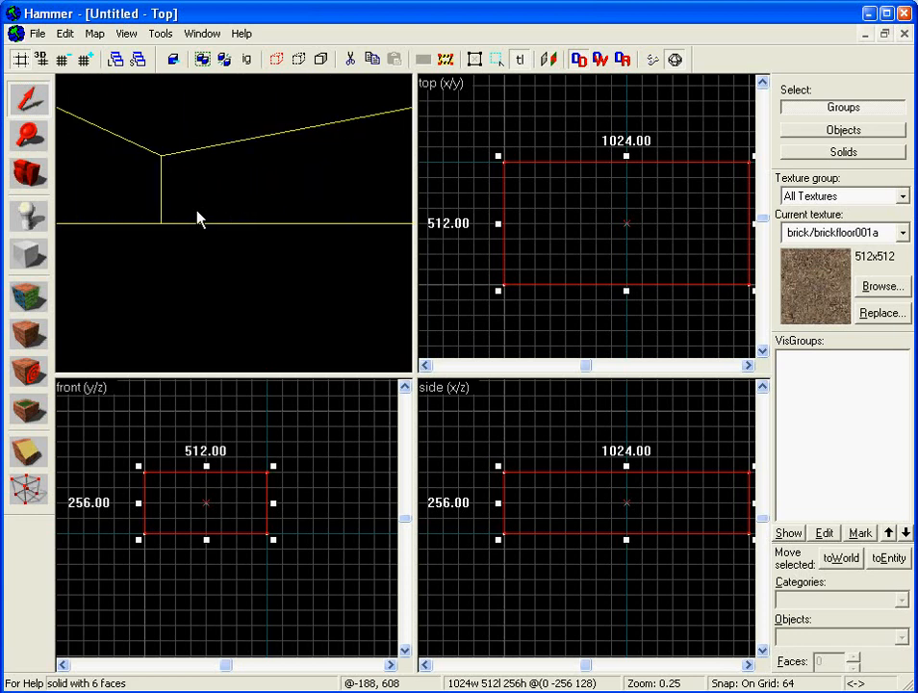
key(w)
key(s)
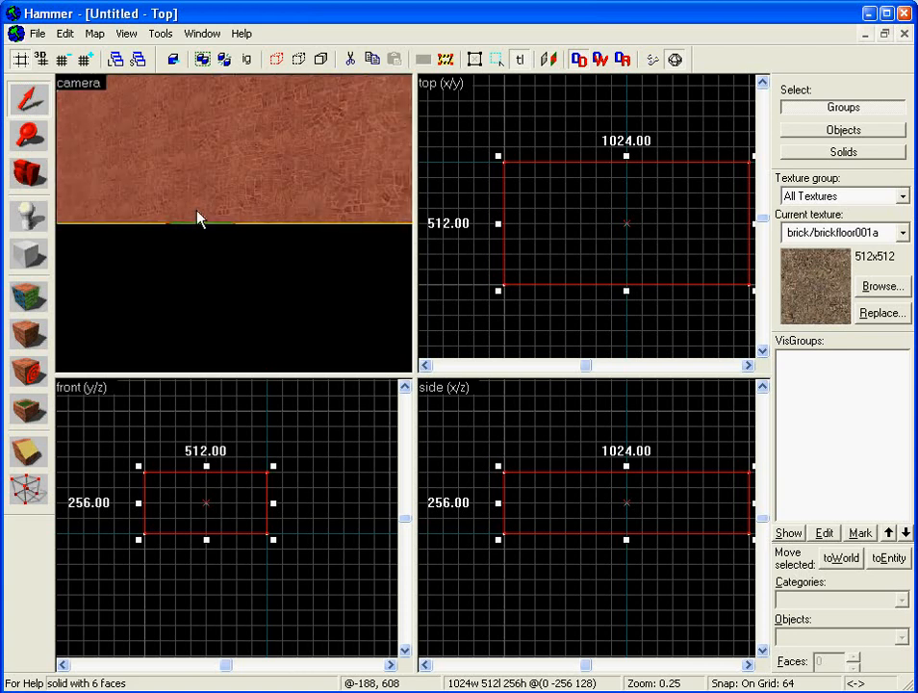
key(s)
key(Right)
key(Left)
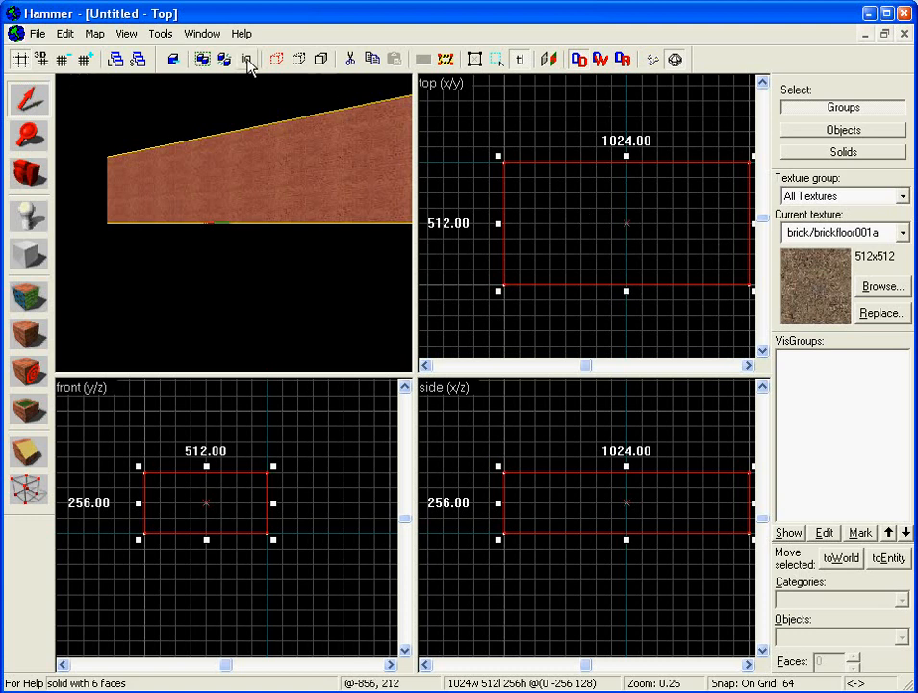
click(160, 33)
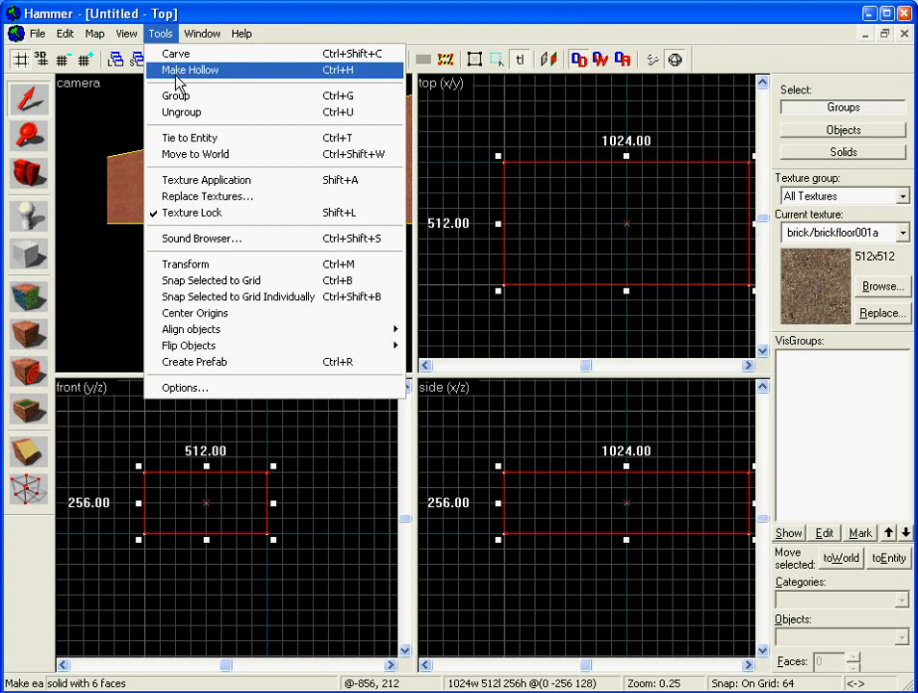
- Make the block hollow with a wall thickness of 16 units
click(175, 77)
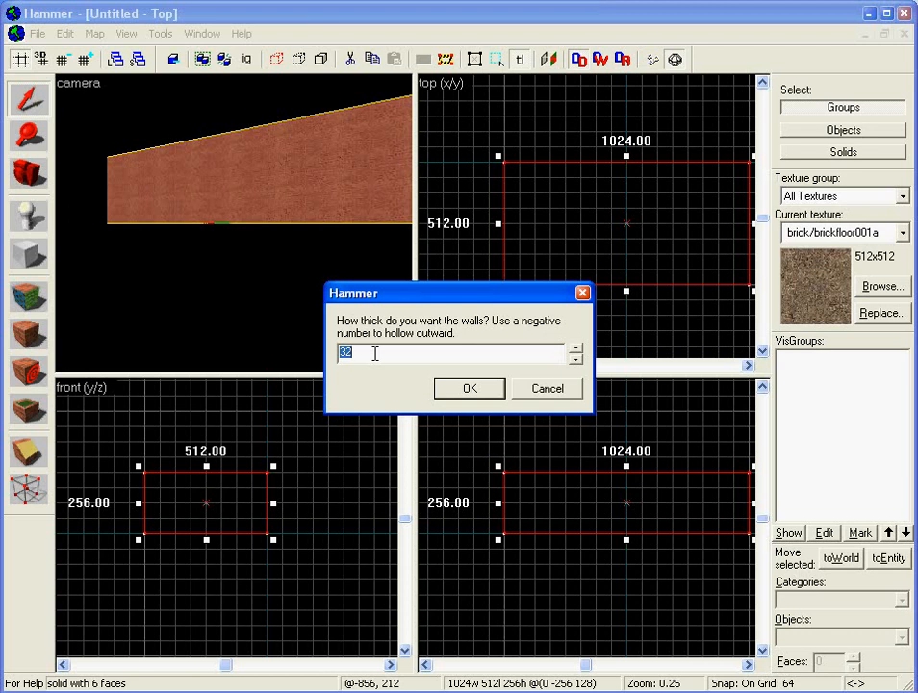
text(16)
click(466, 391)
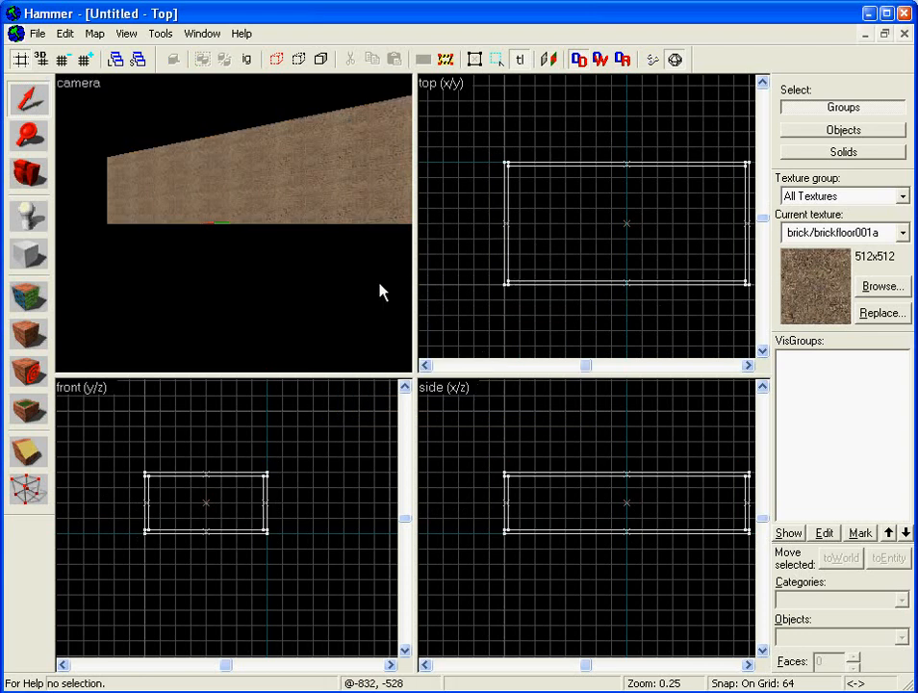
- Fly the camera into the hollow room and look around its brick walls, floor and ceiling
key(Up)
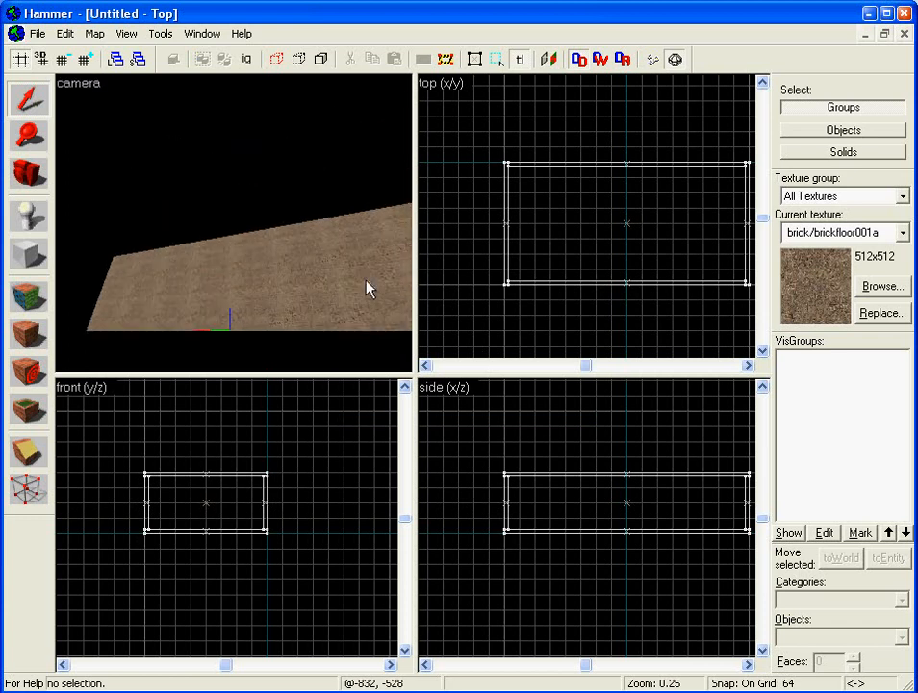
key(Down)
key(w)
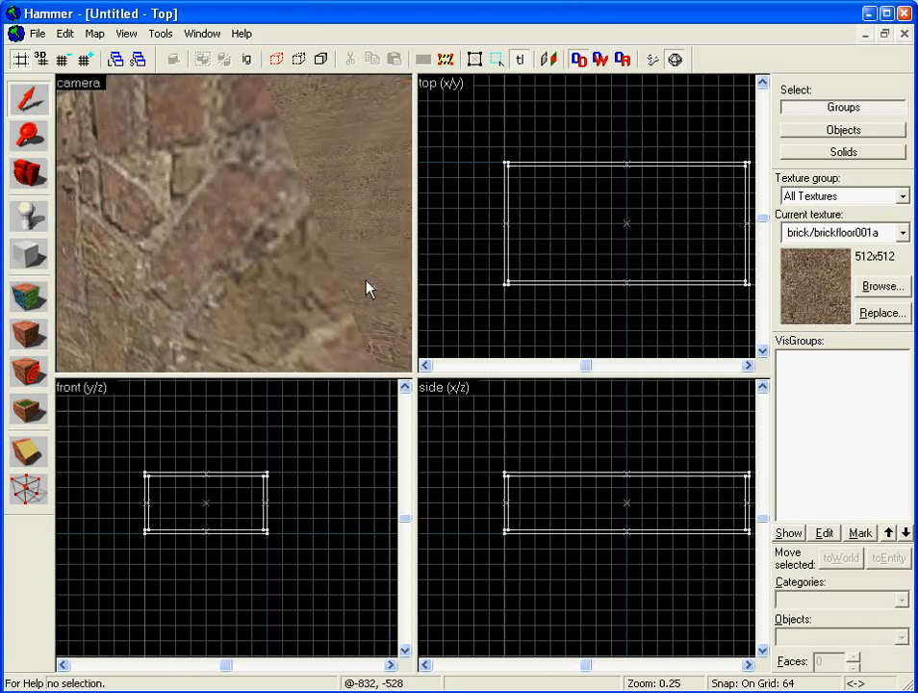
key(Down)
key(Up)
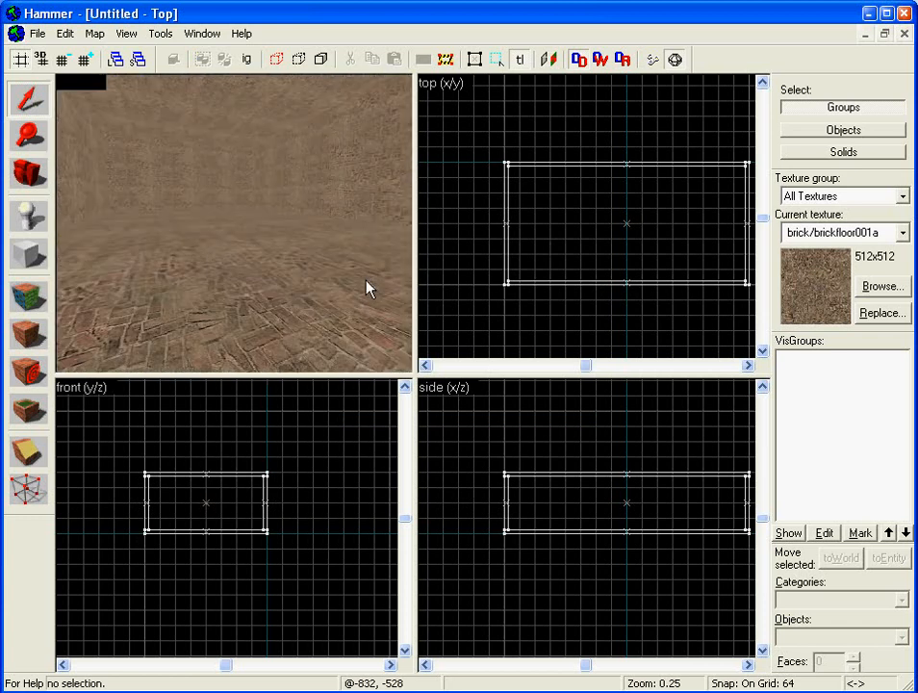
key(Down)
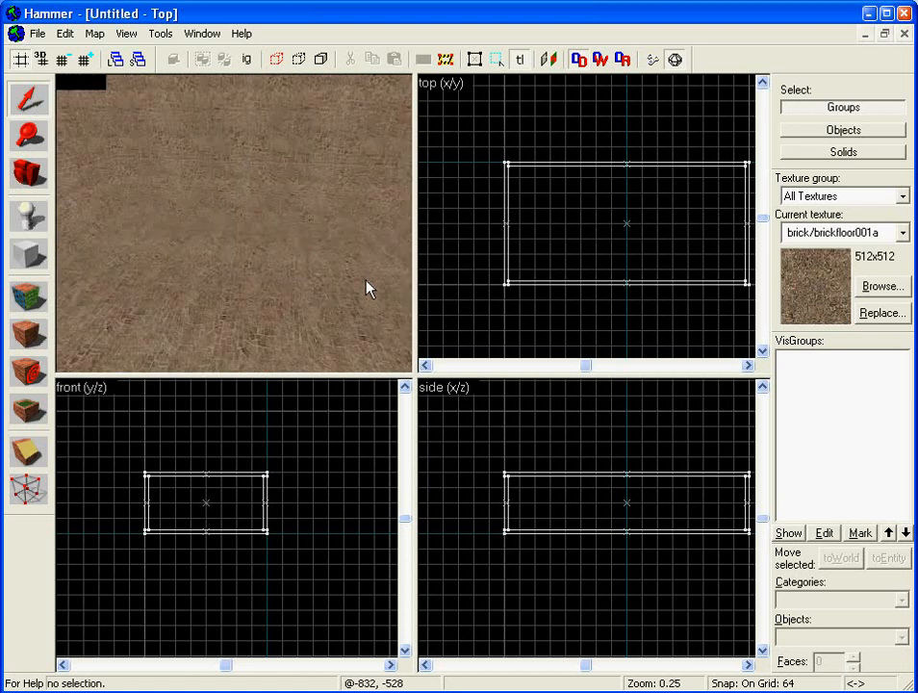
key(w)
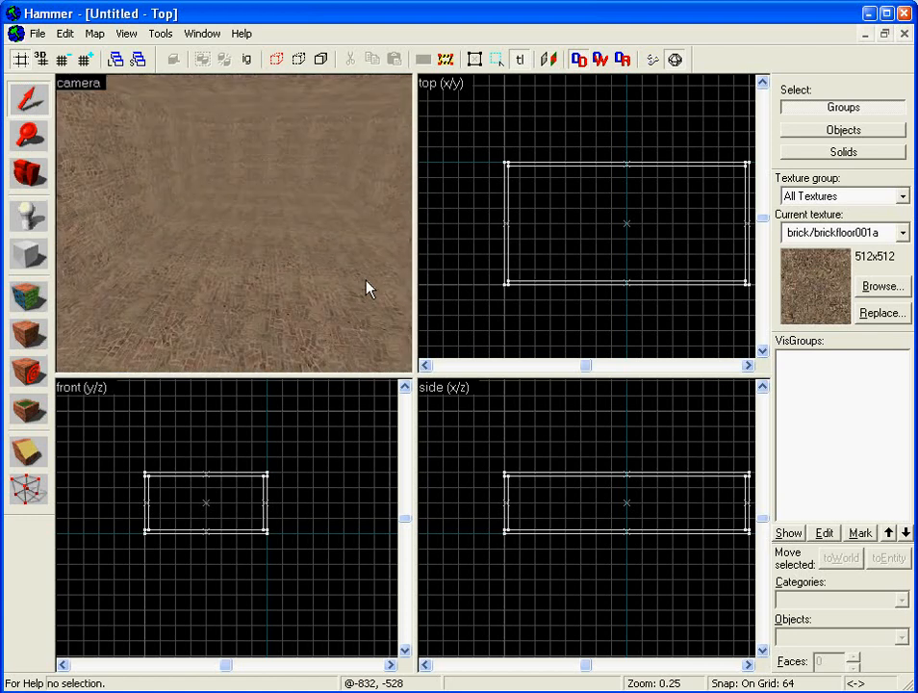
key(Up)
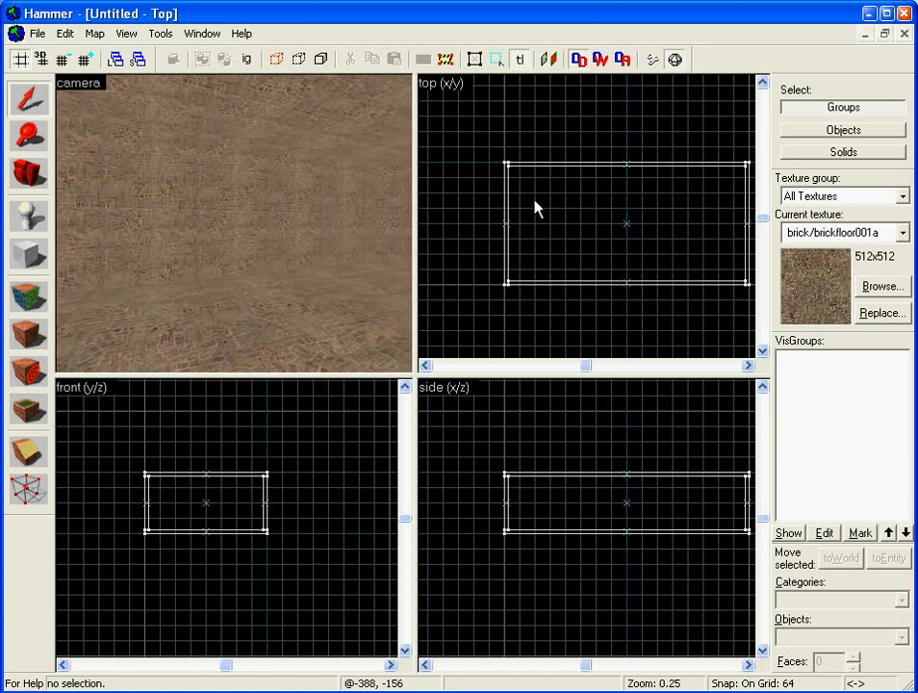
- Select the room group, zoom in on its corner in the top view, then reselect it
click(505, 168)
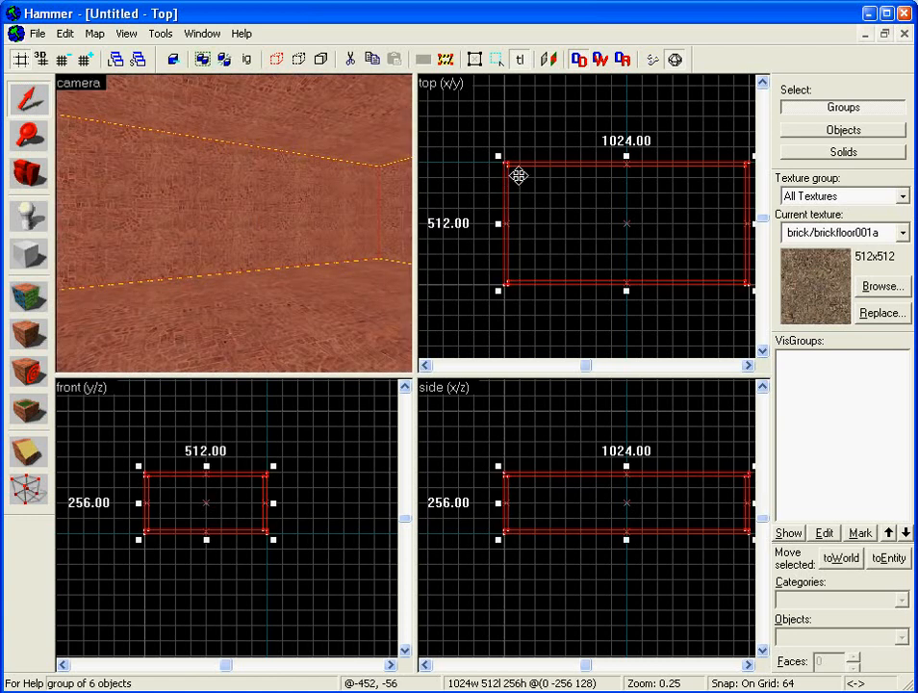
scroll(518, 176, up, 8)
scroll(518, 175, up, 1)
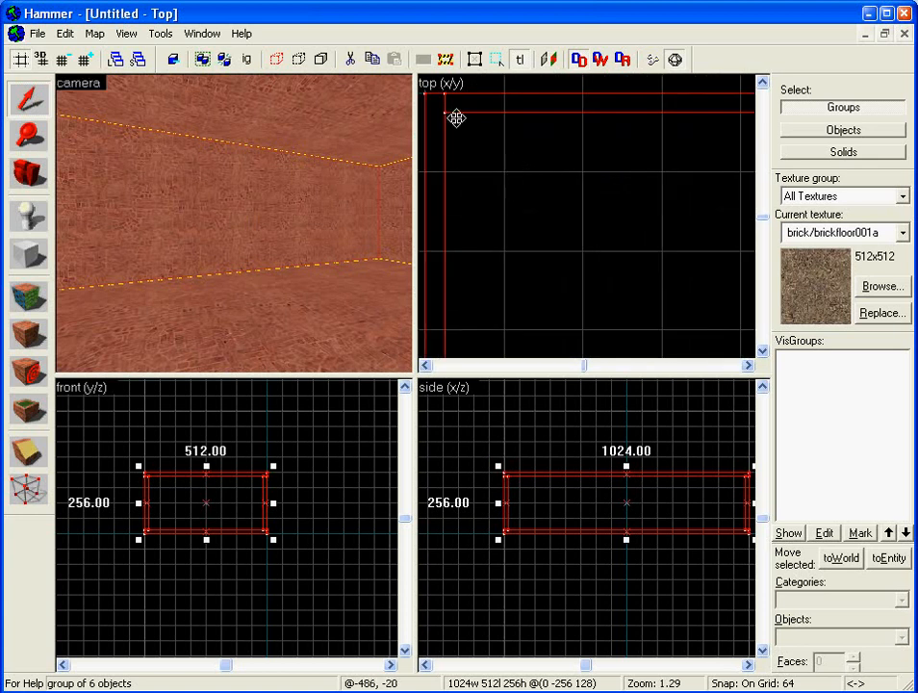
key(Left)
key(Left)
key(Up)
key(Up)
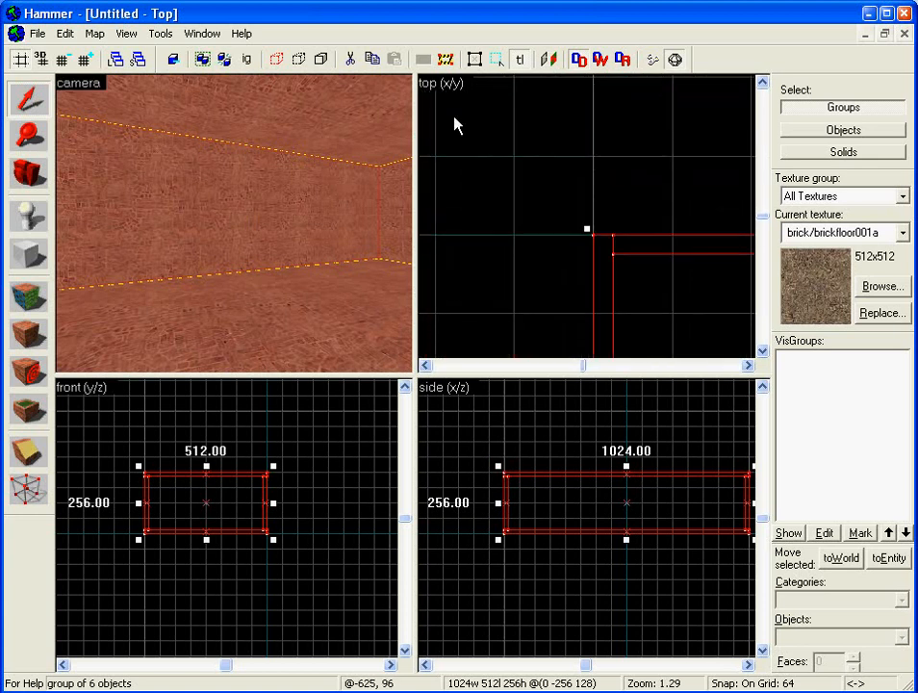
key(Right)
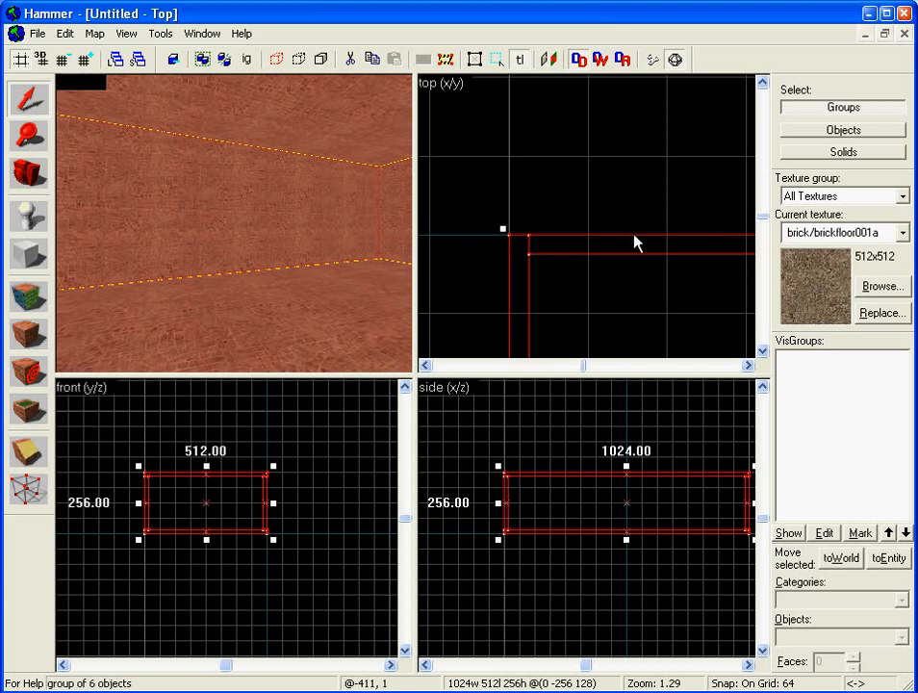
scroll(634, 243, down, 10)
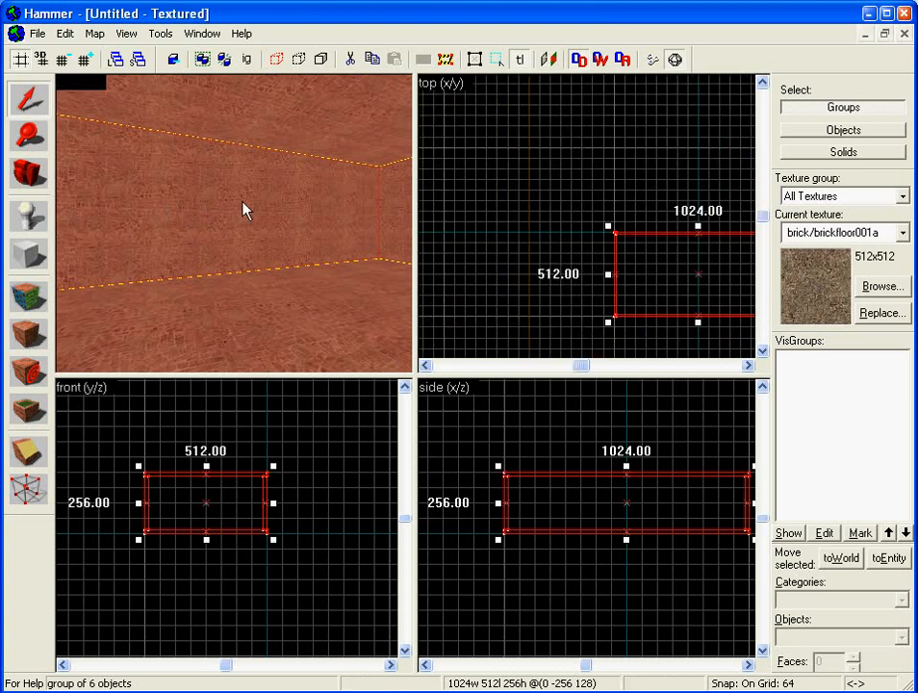
key(z)
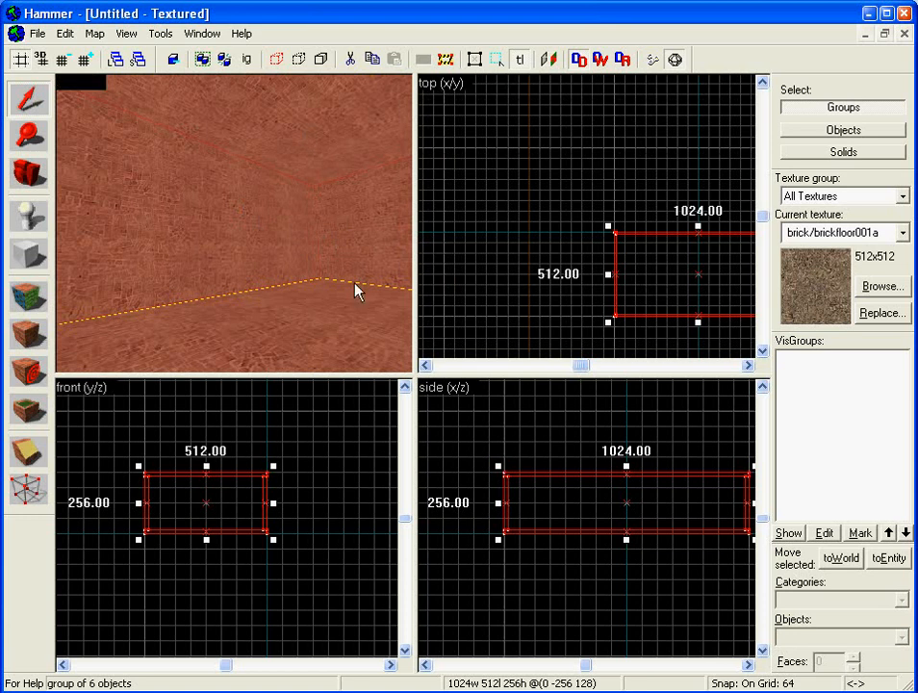
key(Escape)
click(314, 335)
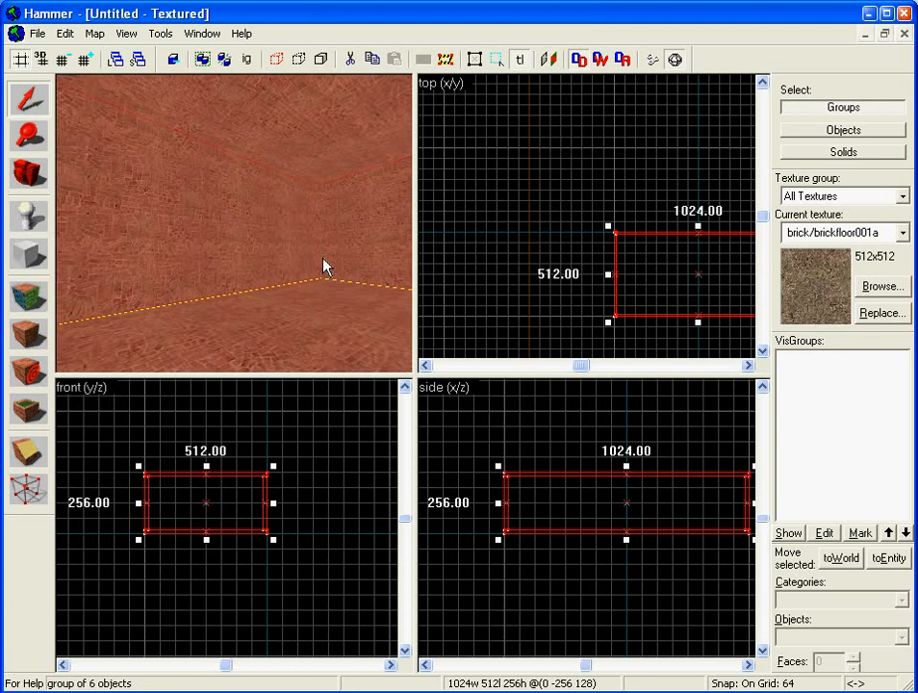
- Ungroup the room into six solids and check the separate wall, ceiling and floor pieces
click(160, 34)
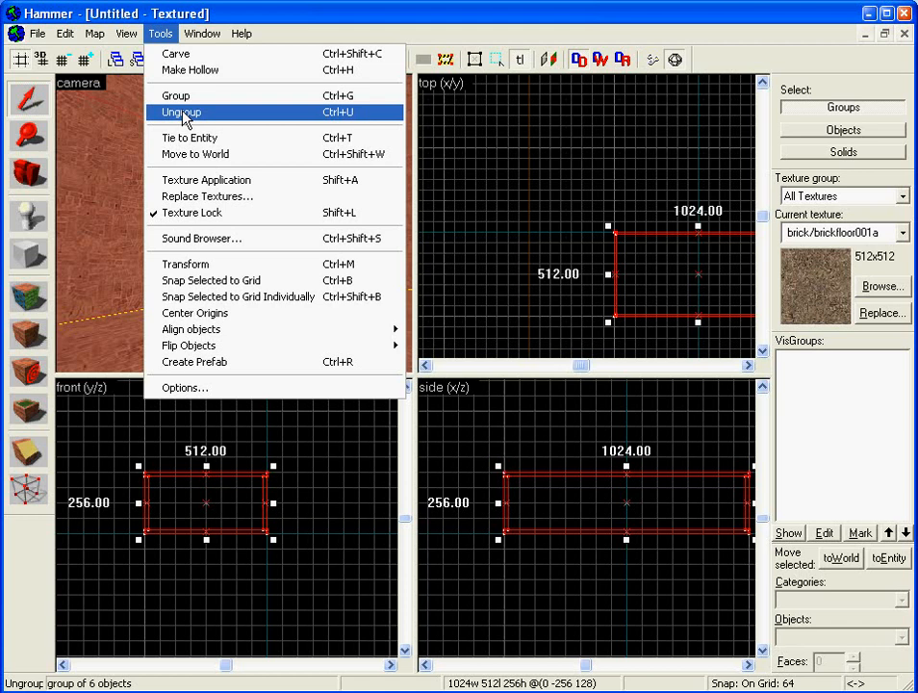
click(183, 114)
click(226, 236)
click(357, 233)
click(342, 159)
click(338, 290)
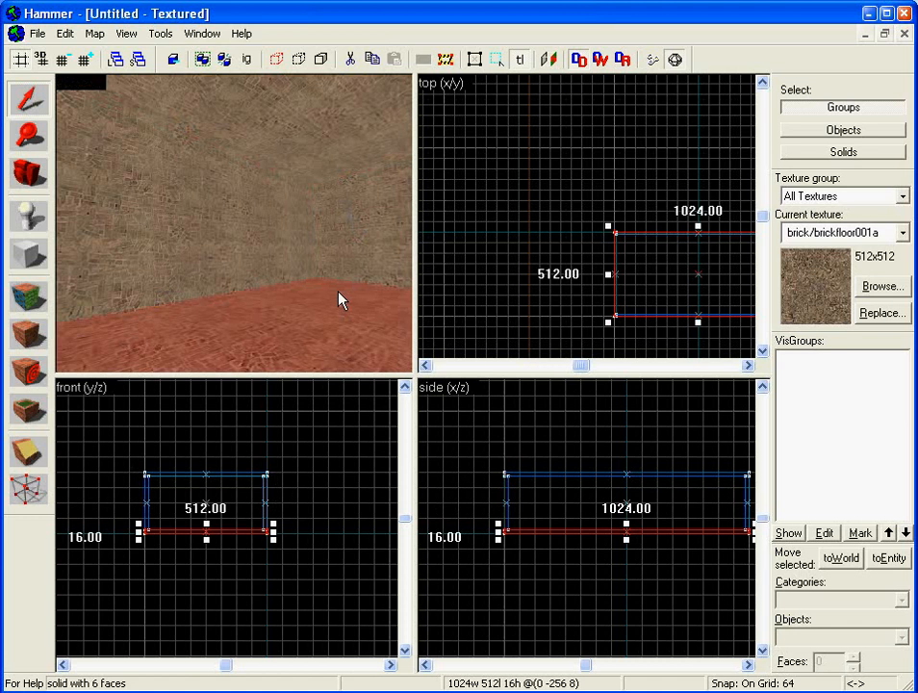
- Select one 16-unit-thick end wall of the room
key(Right)
key(Down)
key(Up)
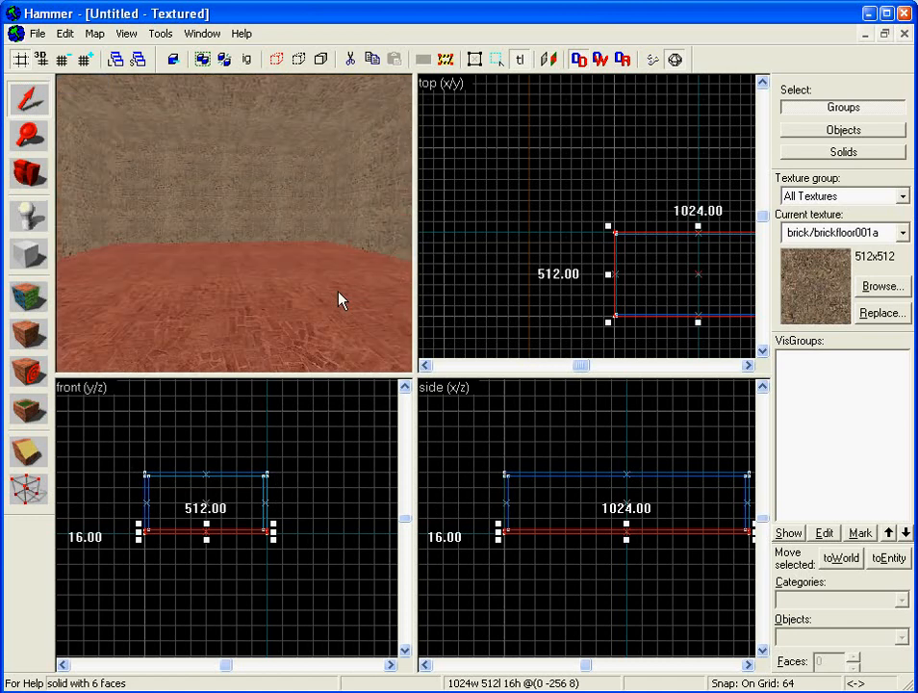
click(217, 196)
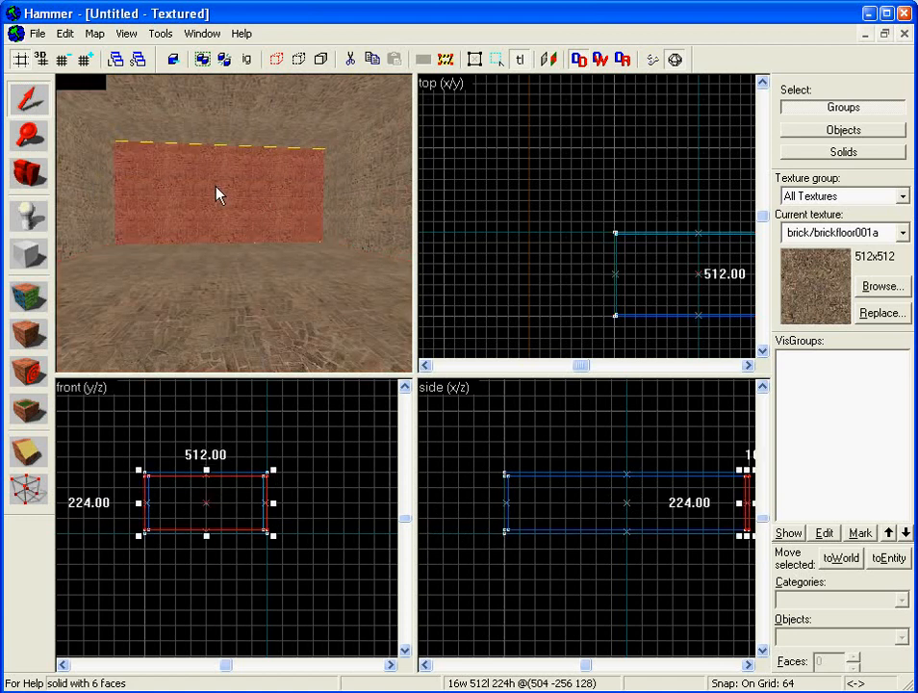
- Open the Face Edit Sheet, move it aside, and bring up the texture browser
click(26, 301)
drag(344, 58, 624, 92)
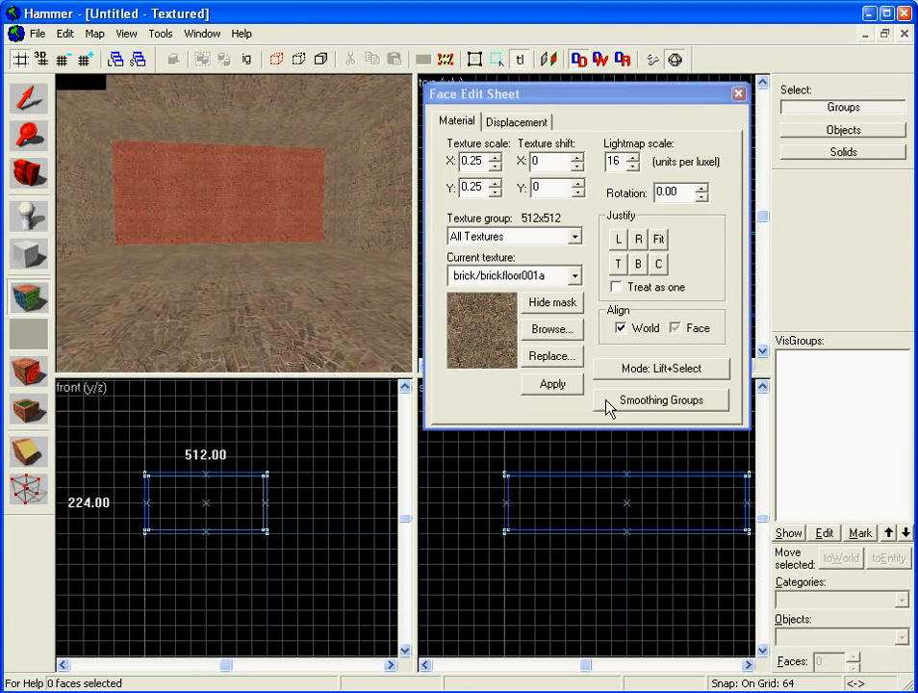
click(568, 332)
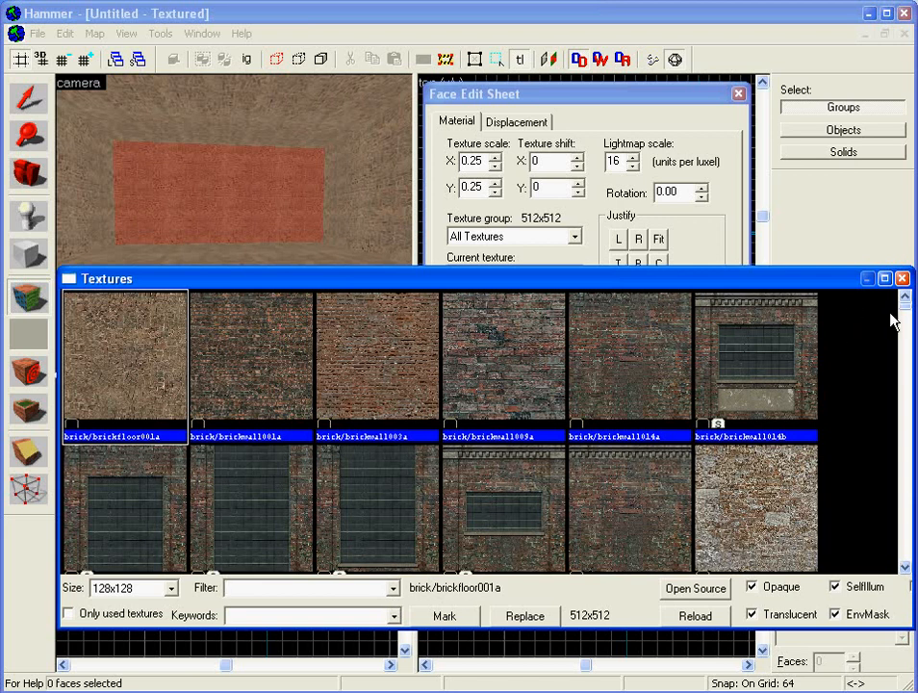
drag(904, 303, 905, 532)
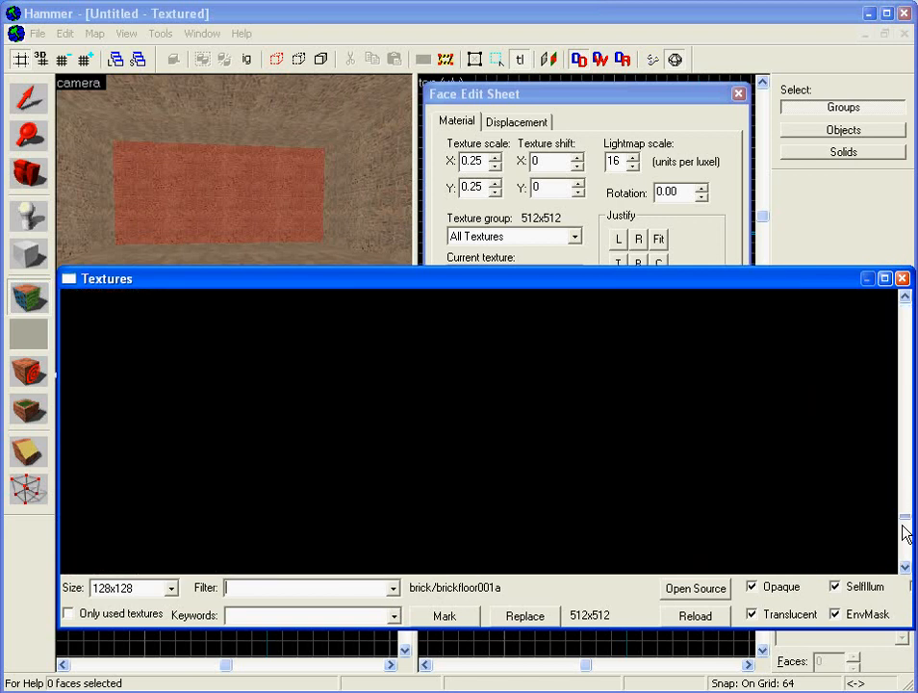
- Filter textures by 'wall' and pick the light-blue plaster wallpaper as the current texture
click(368, 588)
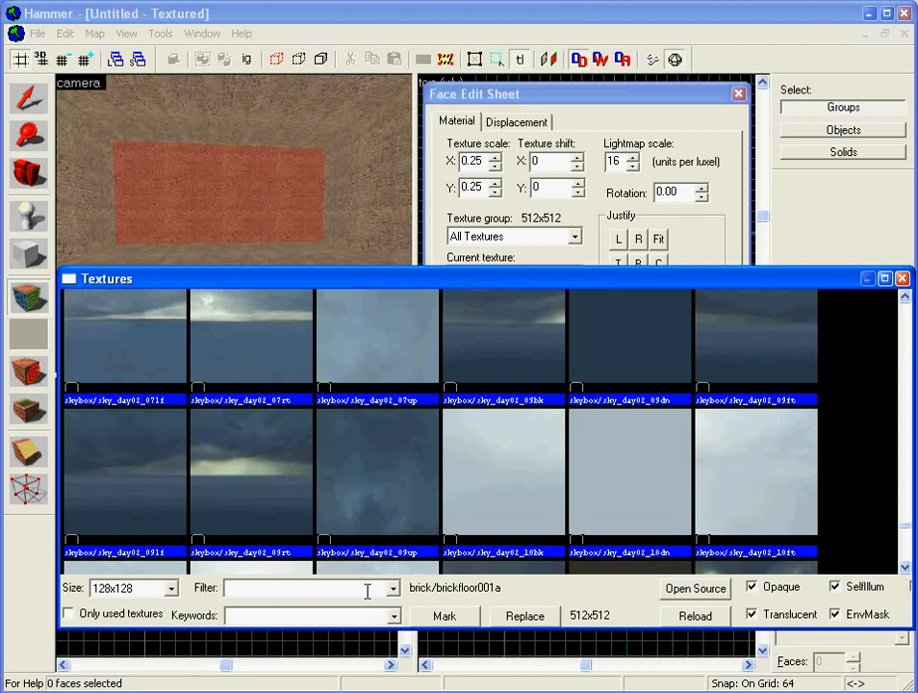
text(wall)
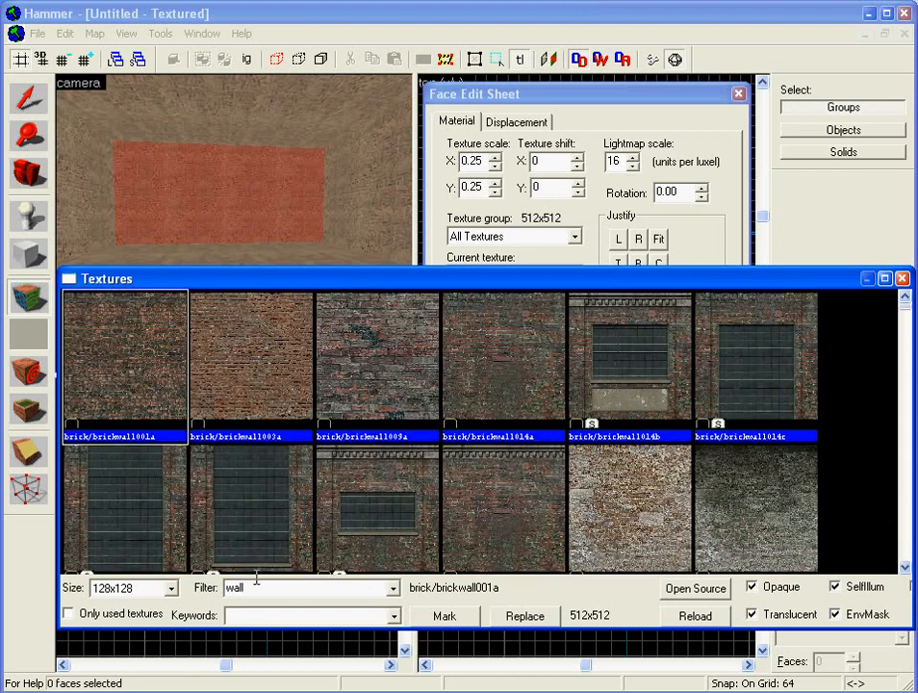
drag(908, 315, 906, 529)
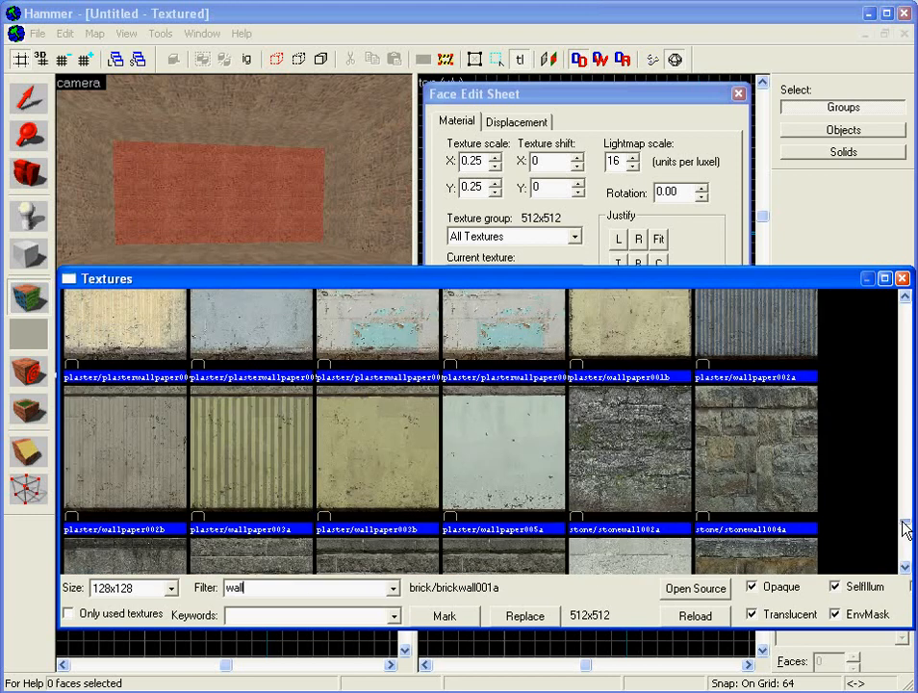
click(906, 298)
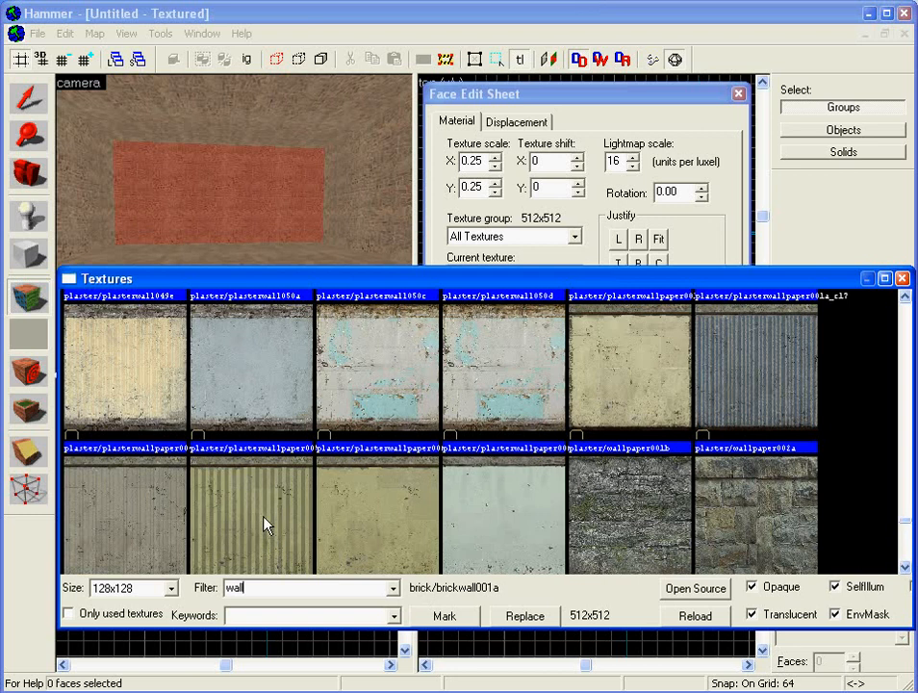
click(270, 373)
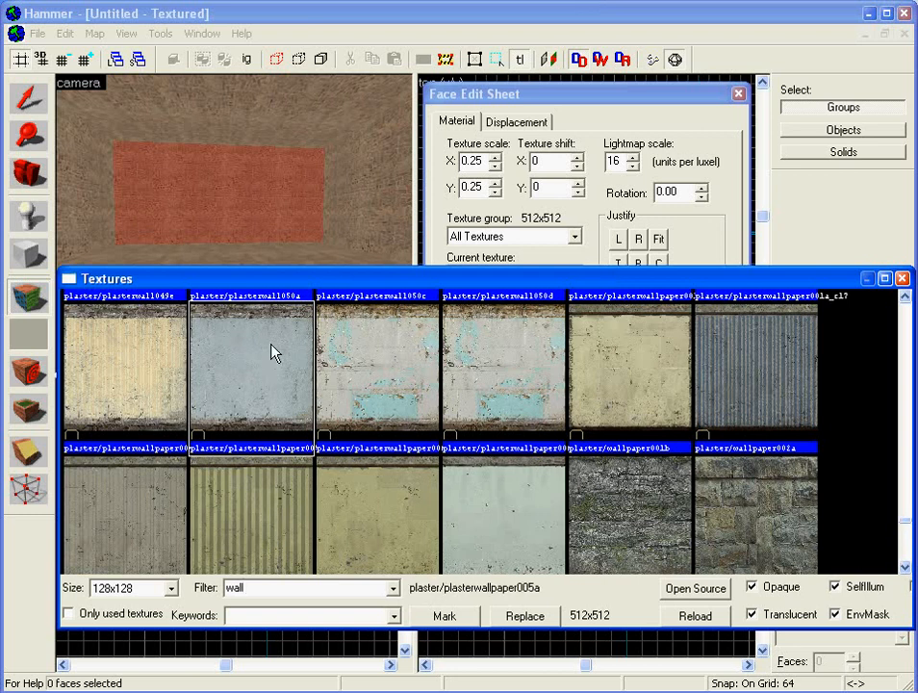
double_click(273, 348)
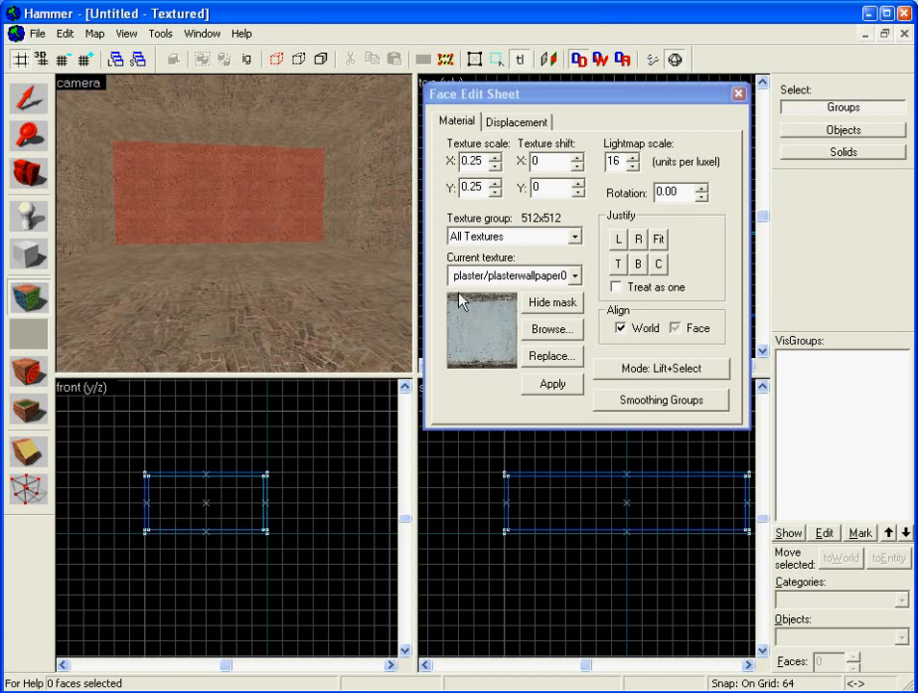
- Apply plaster to the wall face, then replace it with stone/stonewall033f
click(564, 385)
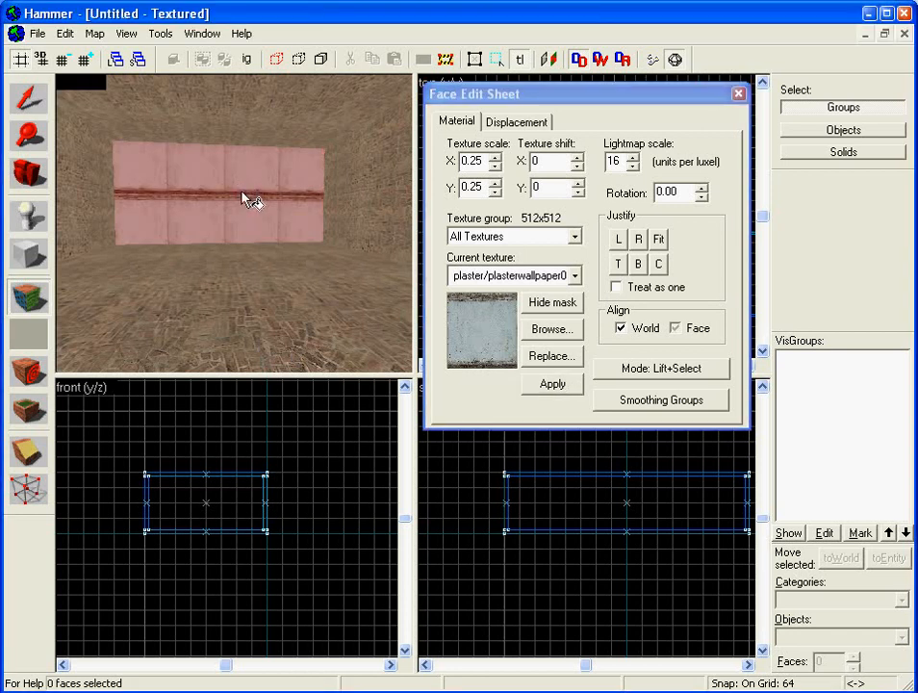
click(198, 194)
click(551, 329)
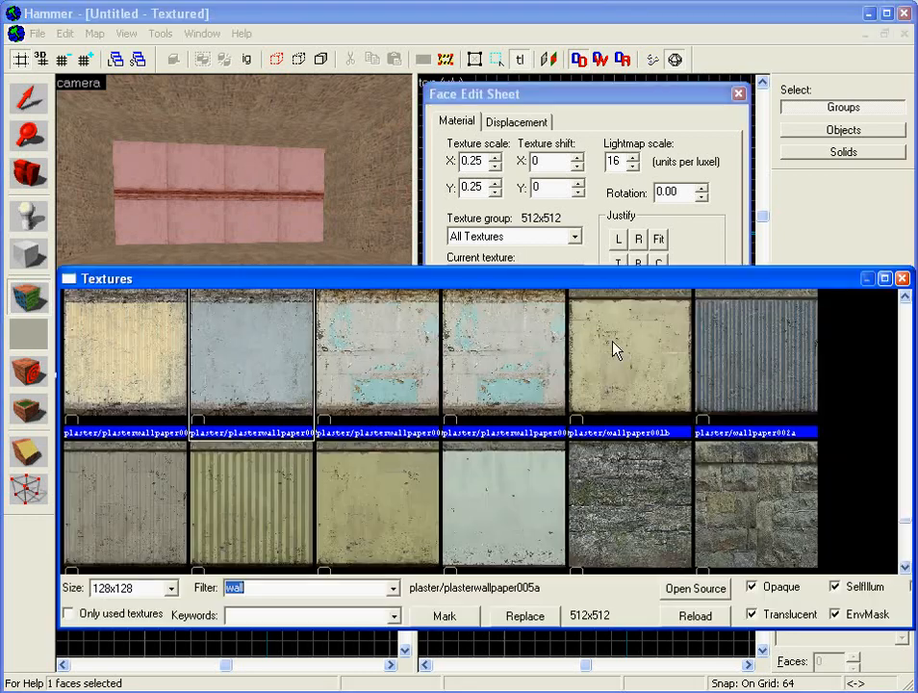
click(905, 497)
click(907, 527)
drag(910, 527, 910, 534)
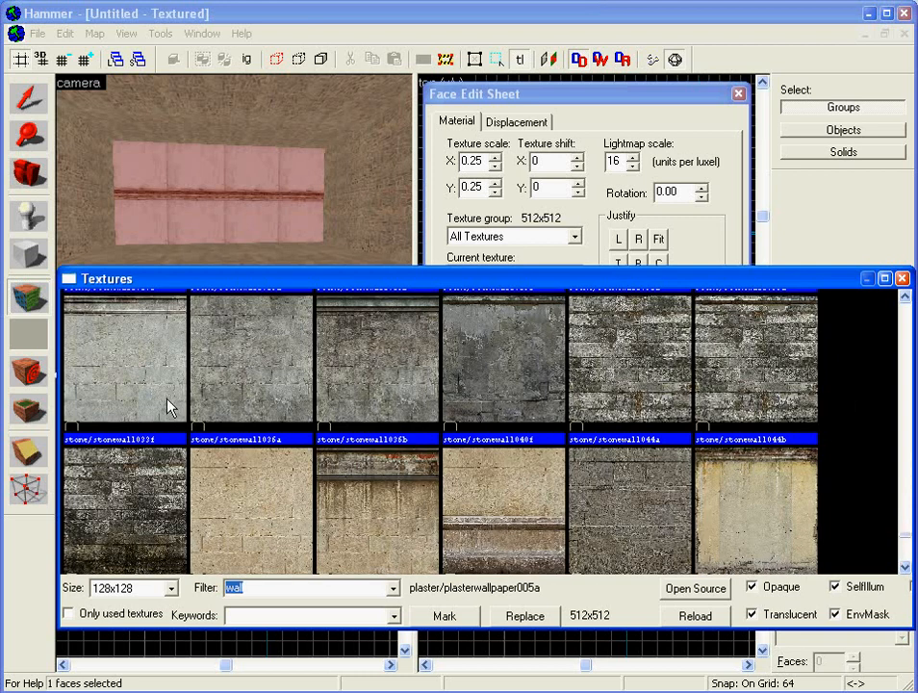
double_click(106, 272)
click(571, 383)
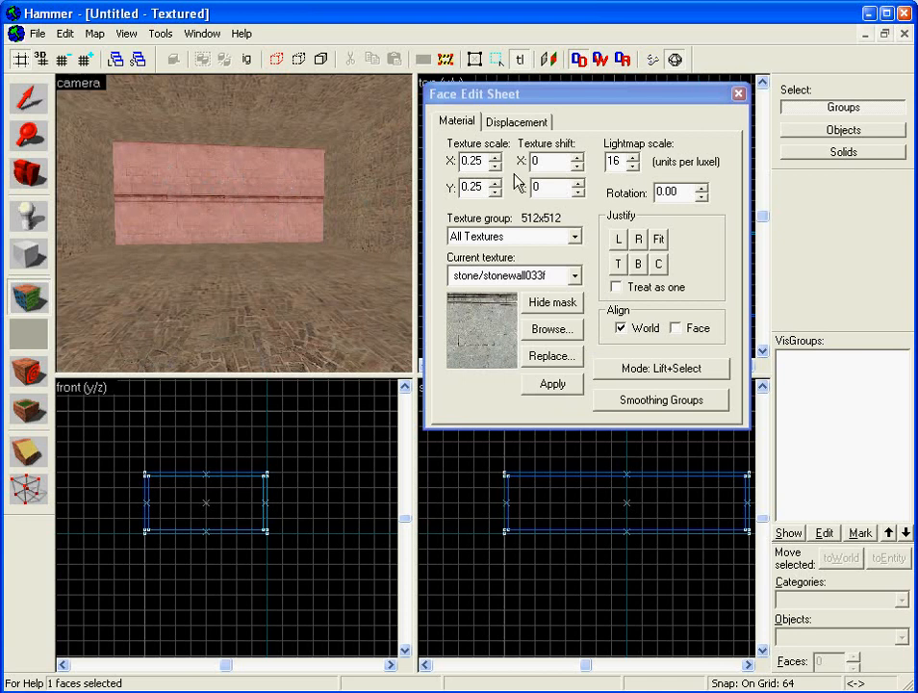
- Adjust the stone texture's horizontal and vertical shift toward -7 and apply it
click(577, 159)
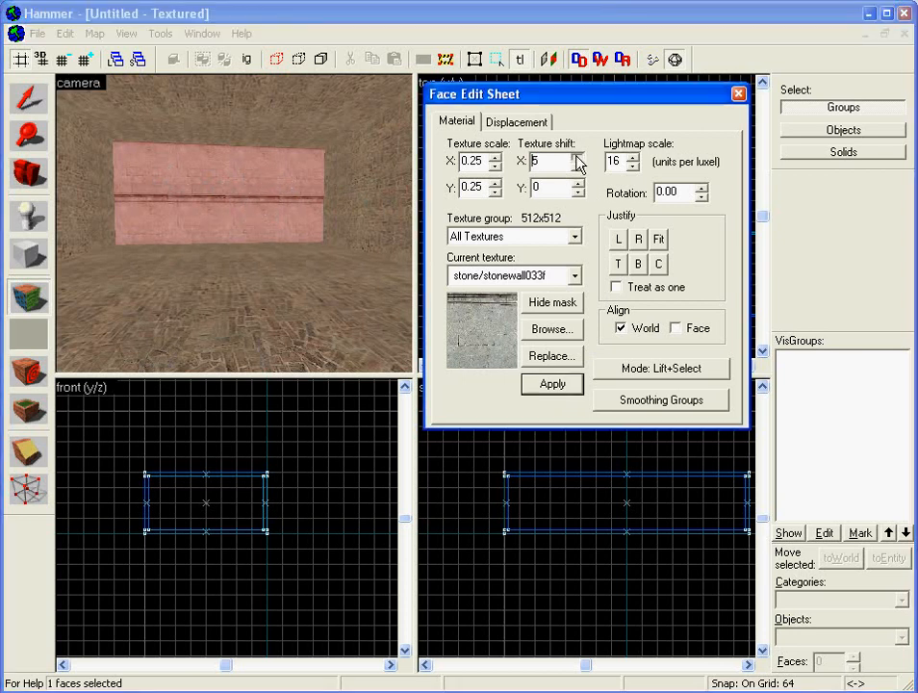
click(577, 159)
click(555, 387)
click(578, 166)
click(577, 166)
click(578, 167)
click(578, 167)
click(579, 169)
click(578, 168)
click(578, 169)
click(578, 168)
click(552, 386)
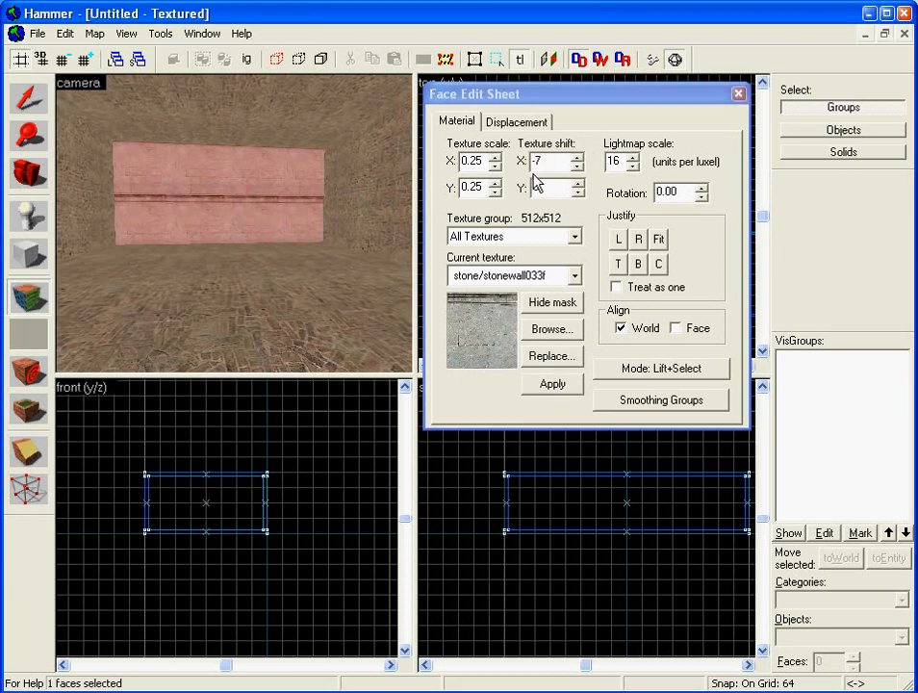
click(580, 194)
click(580, 193)
click(580, 193)
click(580, 193)
click(581, 193)
click(580, 194)
click(580, 193)
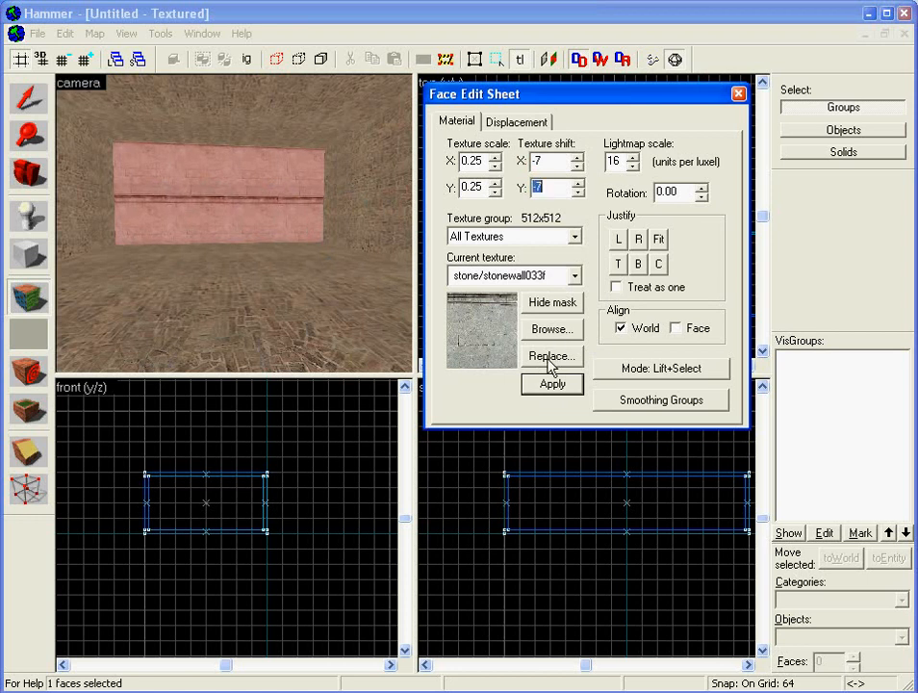
click(556, 385)
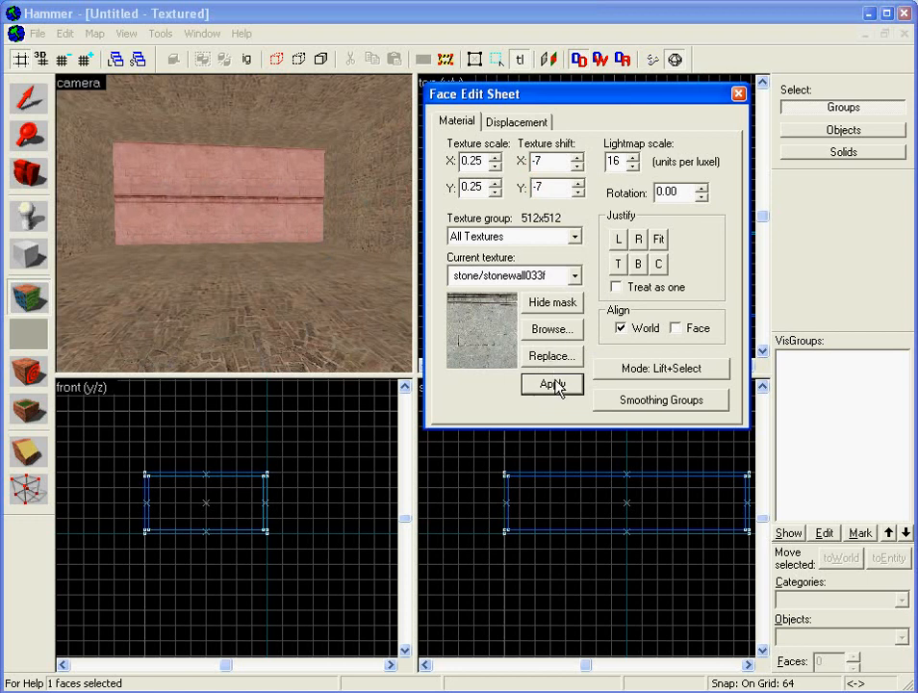
- Fit the stone texture to the wall and set its X and Y scale to 0.44
click(659, 240)
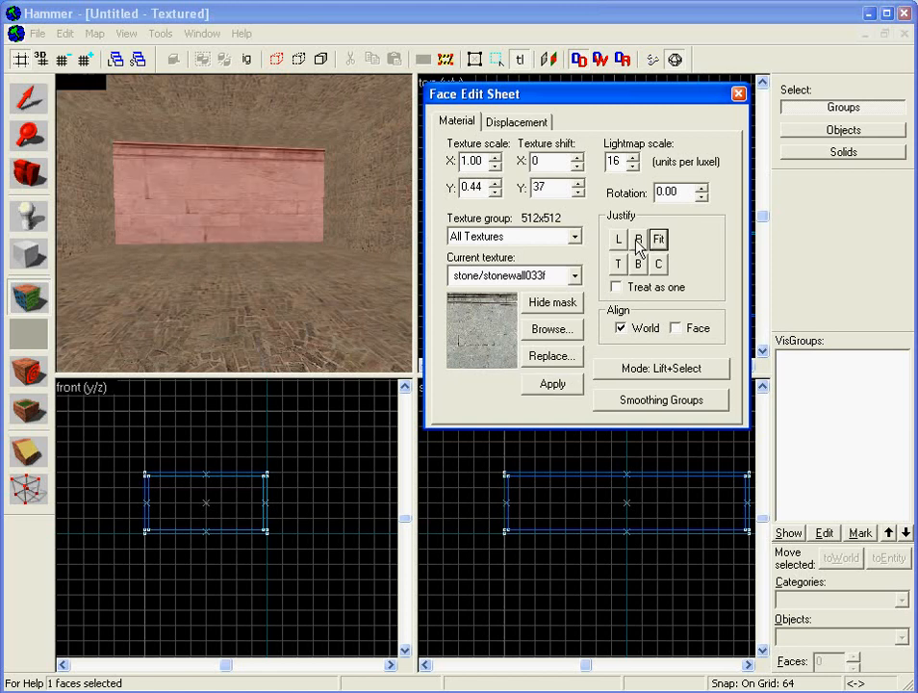
click(108, 185)
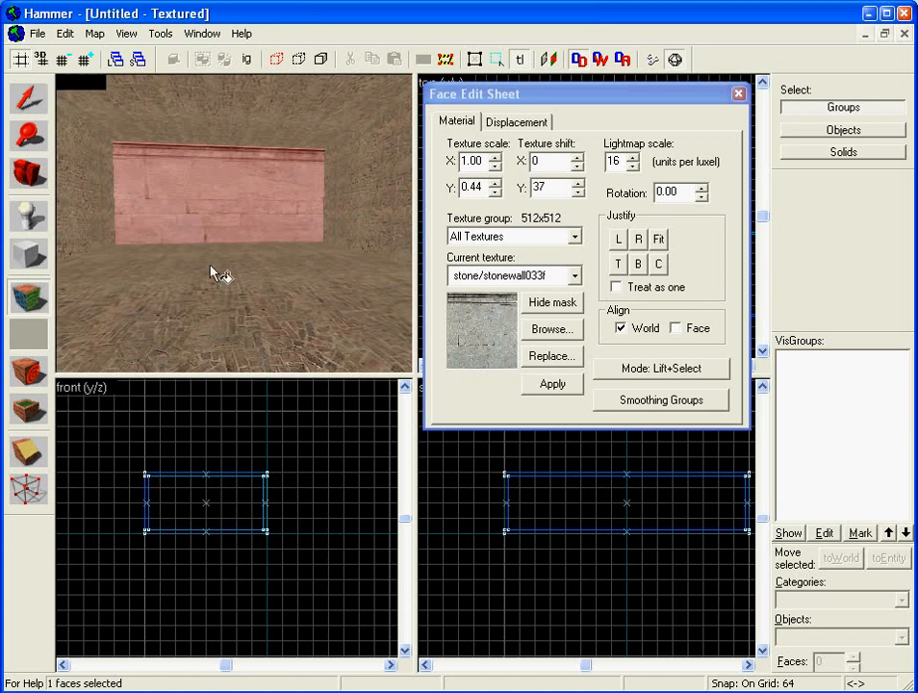
drag(486, 163, 450, 159)
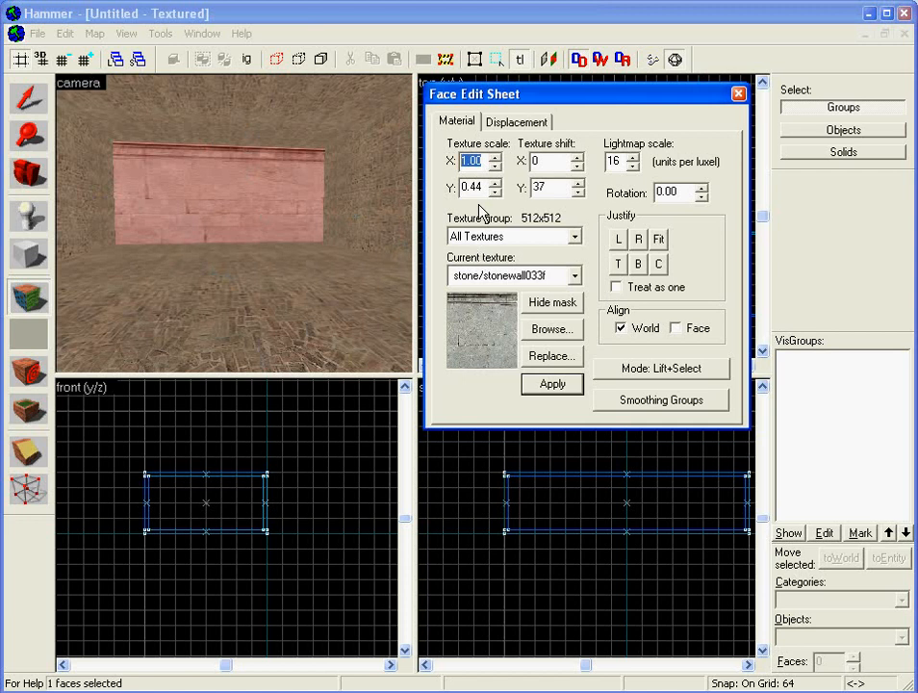
drag(484, 188, 409, 189)
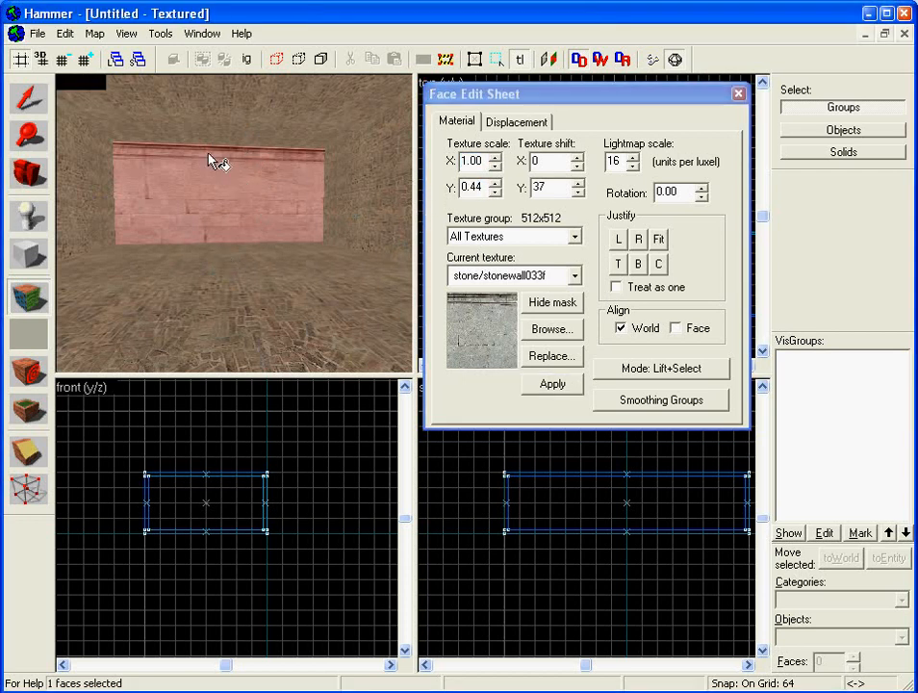
double_click(484, 188)
key(shift+Tab)
text(.44)
click(556, 385)
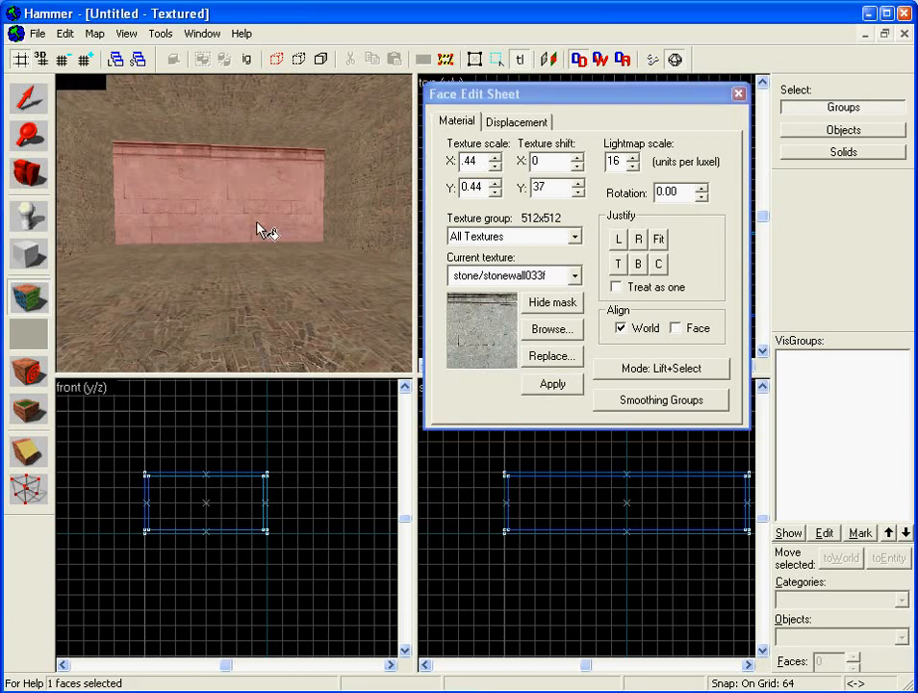
- Apply the grey stone texture to the back and right walls in the 3D view
key(z)
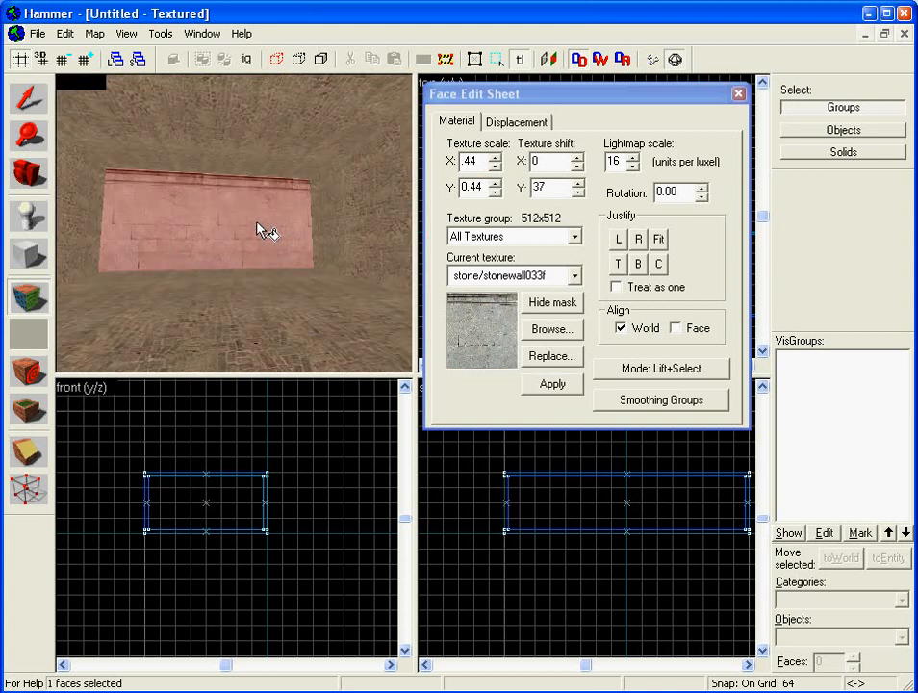
key(Down)
key(w)
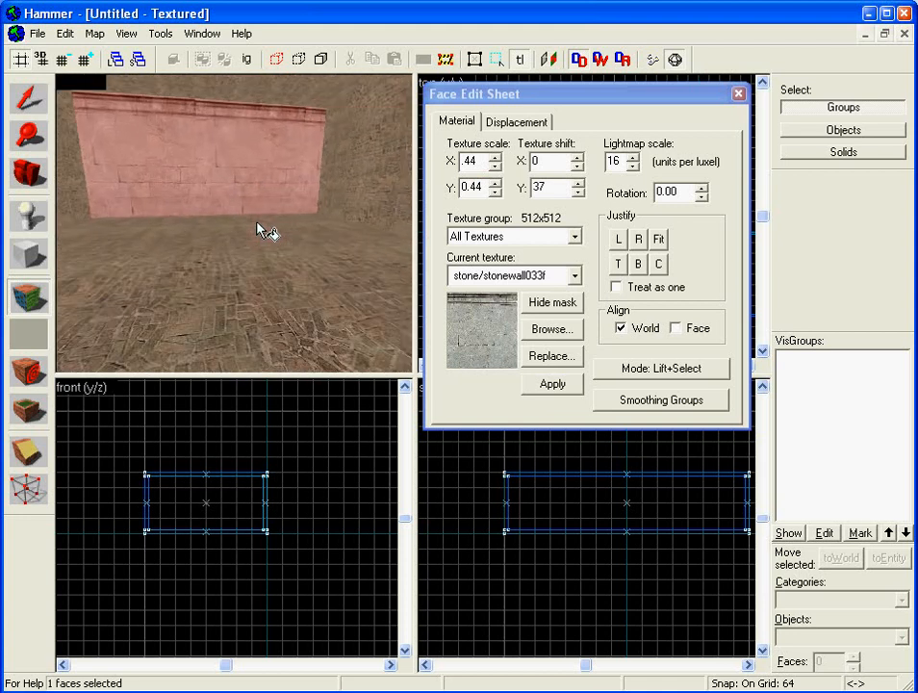
key(s)
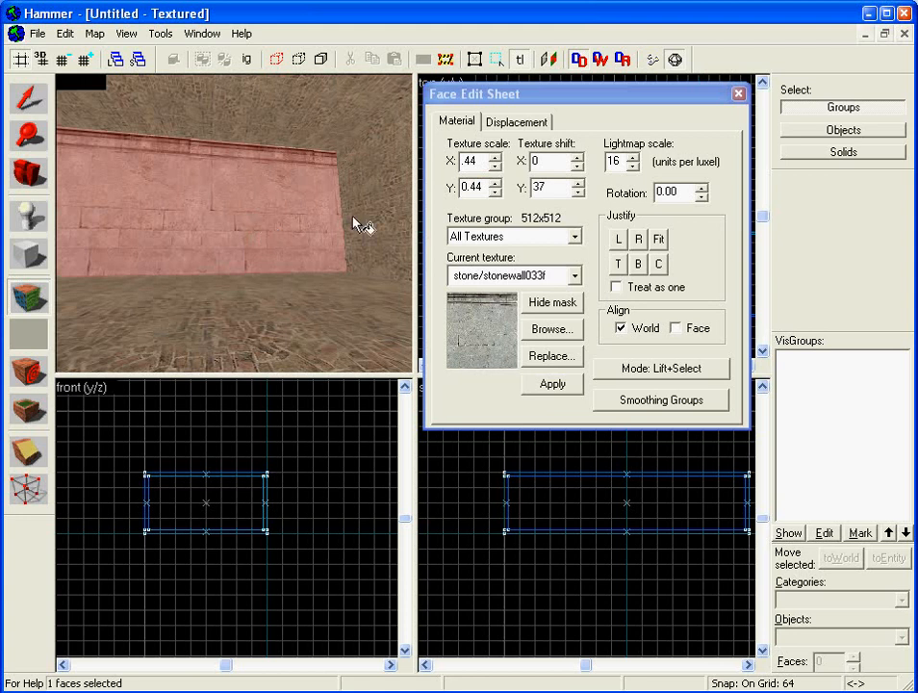
drag(243, 221, 365, 218)
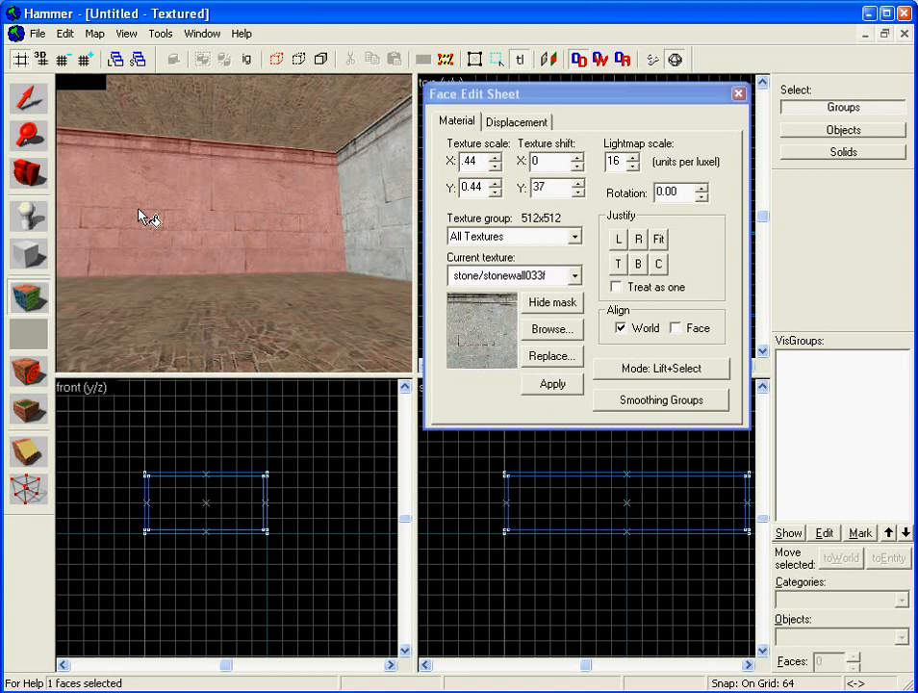
key(Right)
key(Right)
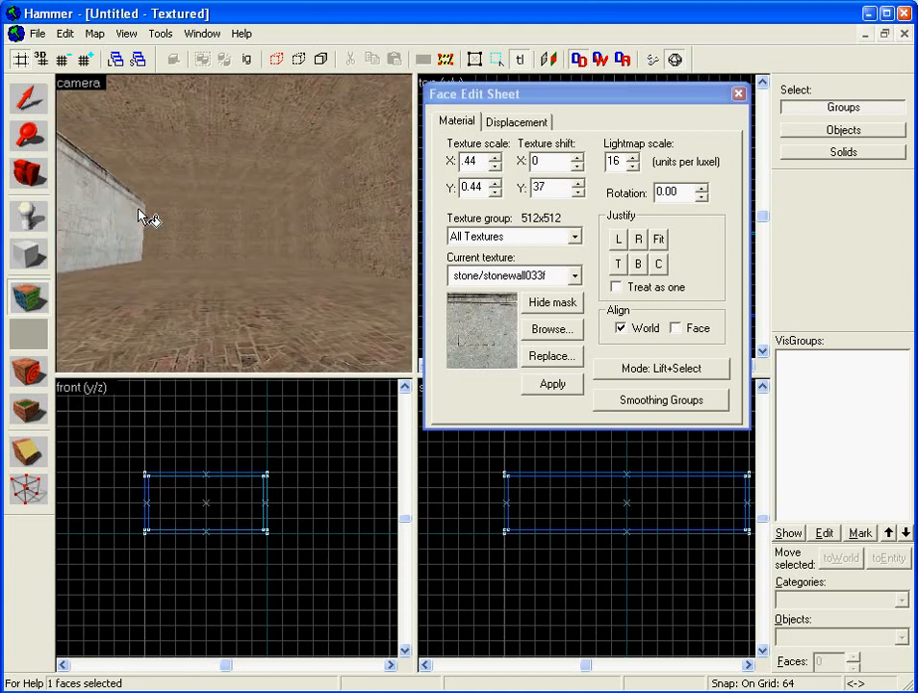
key(Left)
key(Right)
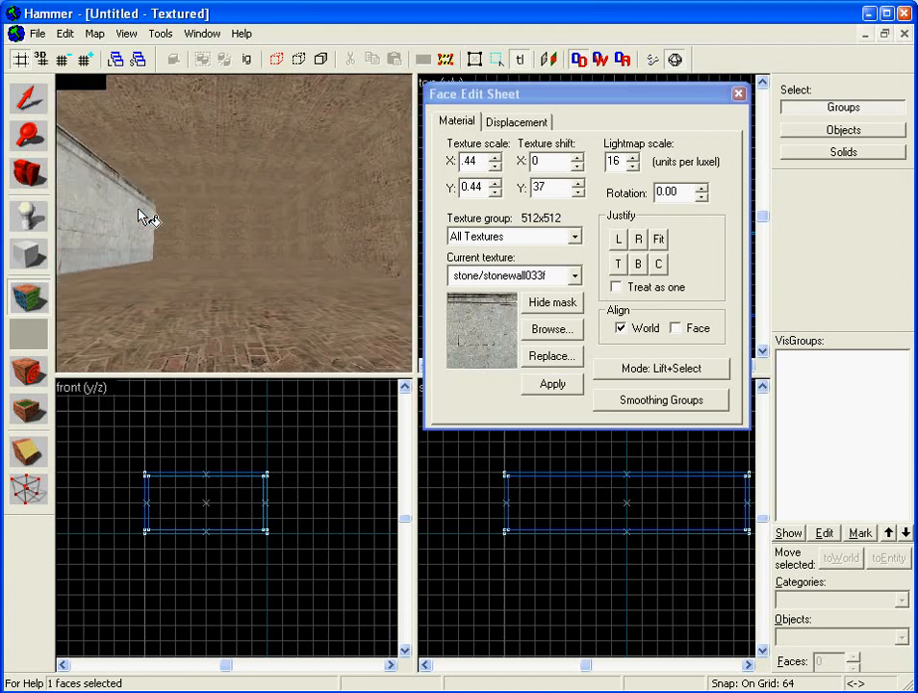
right_click(245, 240)
right_click(321, 233)
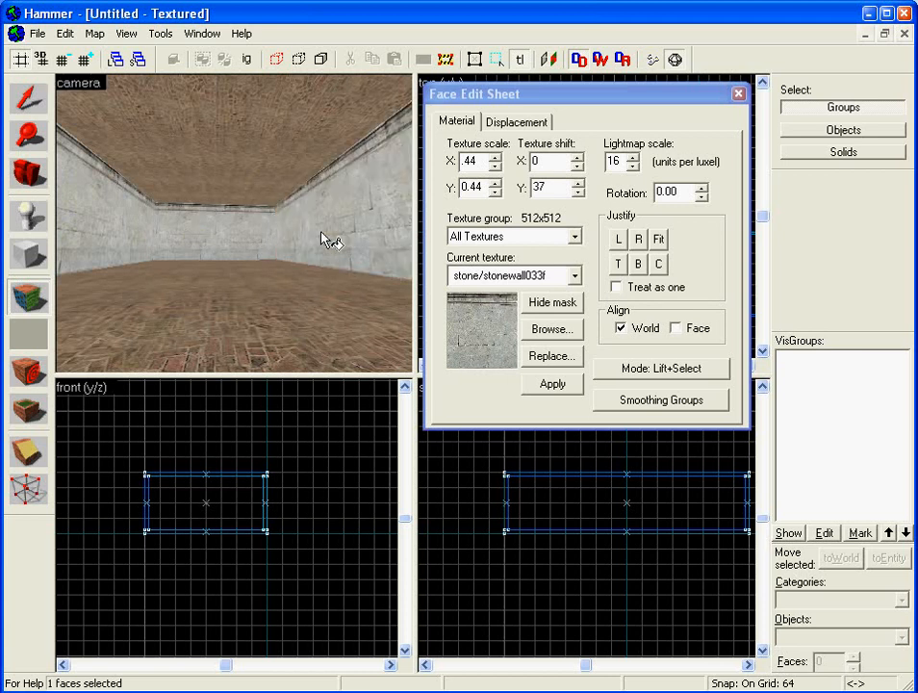
- Turn the camera toward the ceiling and select the ceiling face
key(Left)
key(Down)
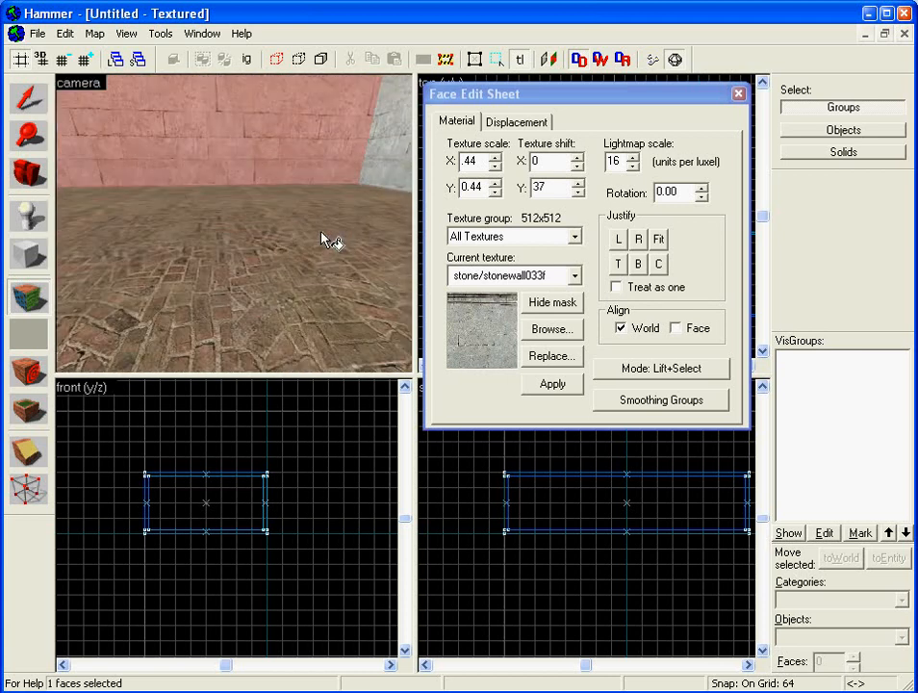
key(Up)
key(Right)
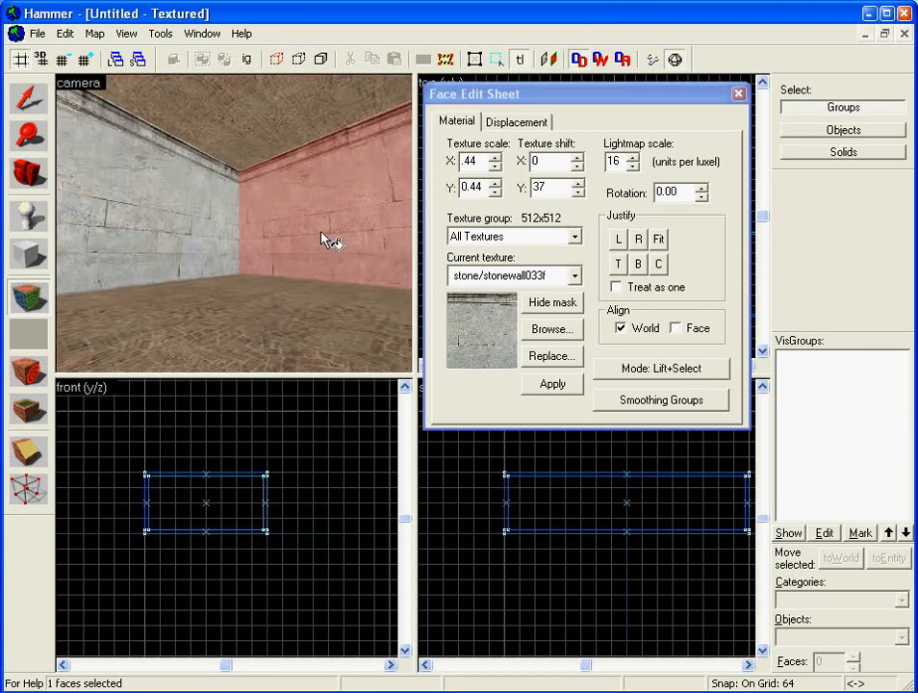
click(231, 109)
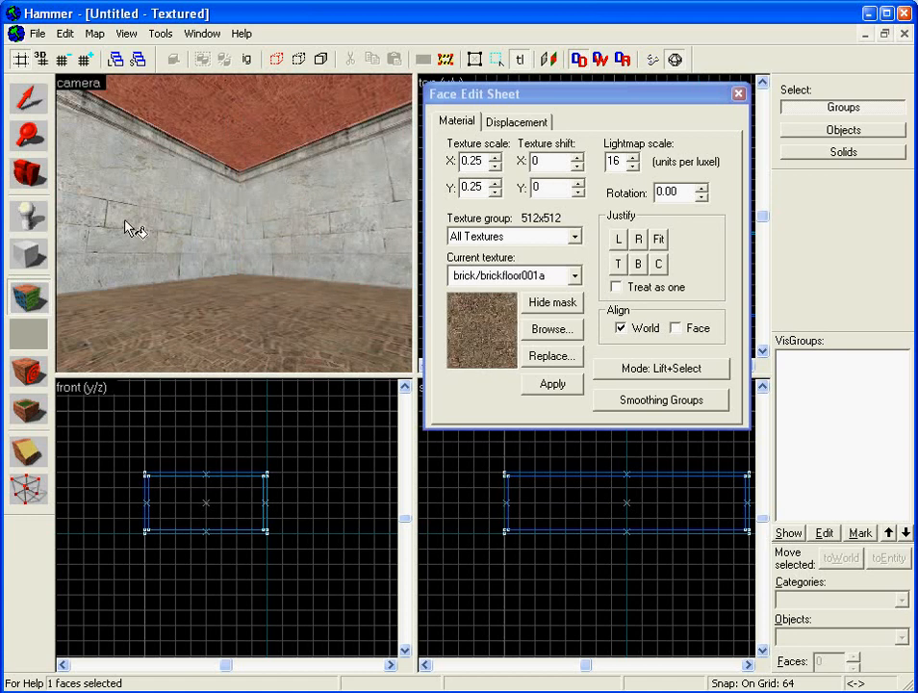
- Filter by 'cei', apply props/acousticceiling002a to the ceiling, and view it in 3D
click(564, 331)
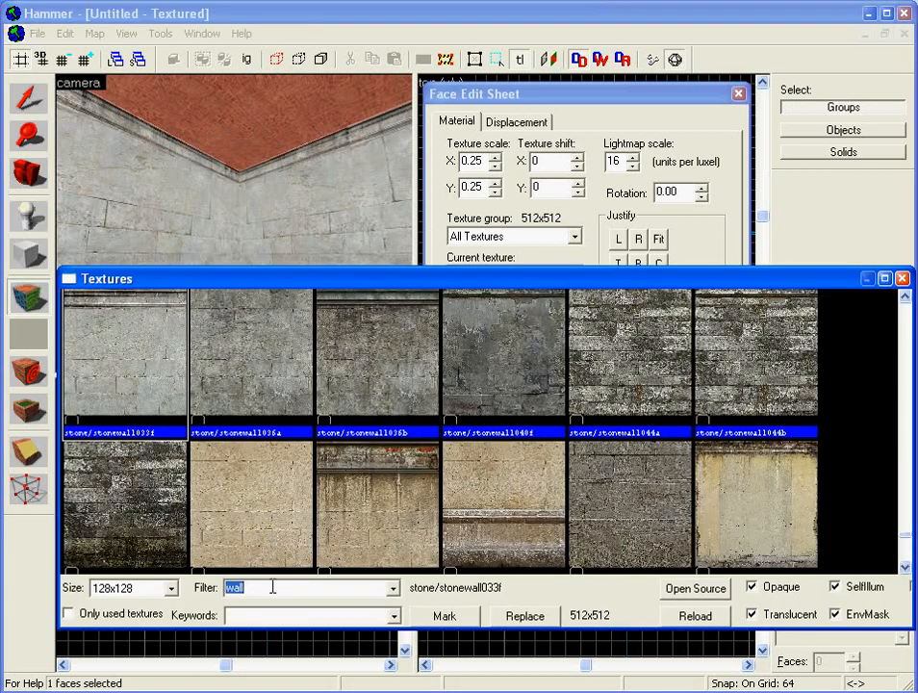
text(ceil)
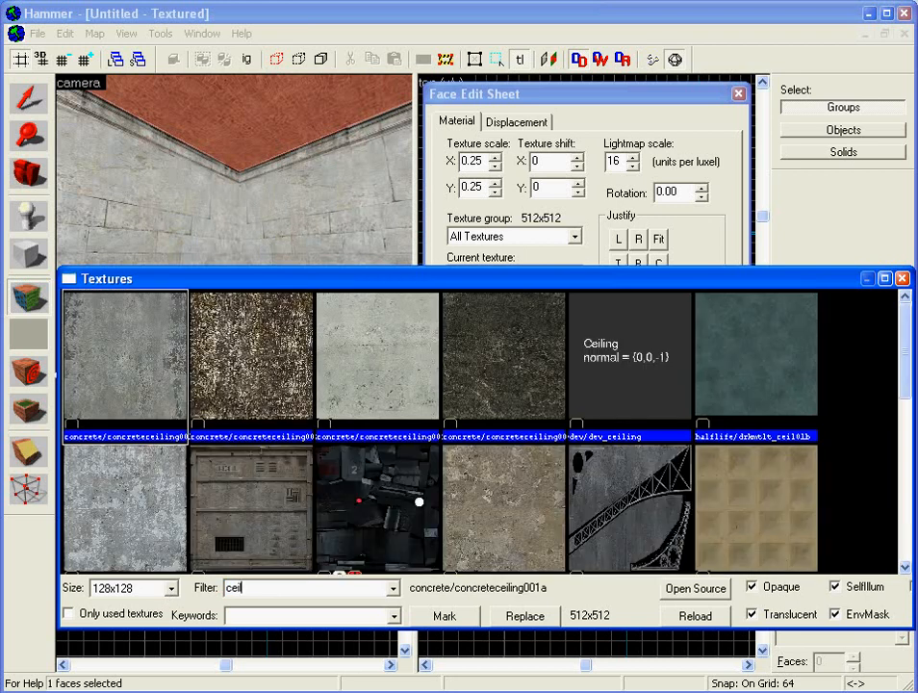
click(902, 437)
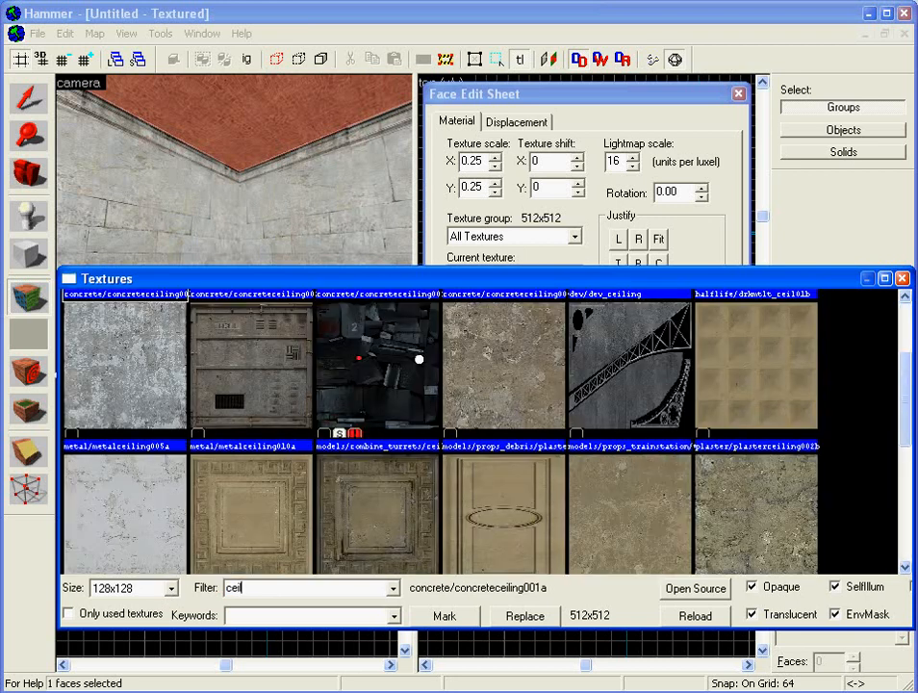
drag(909, 393, 910, 485)
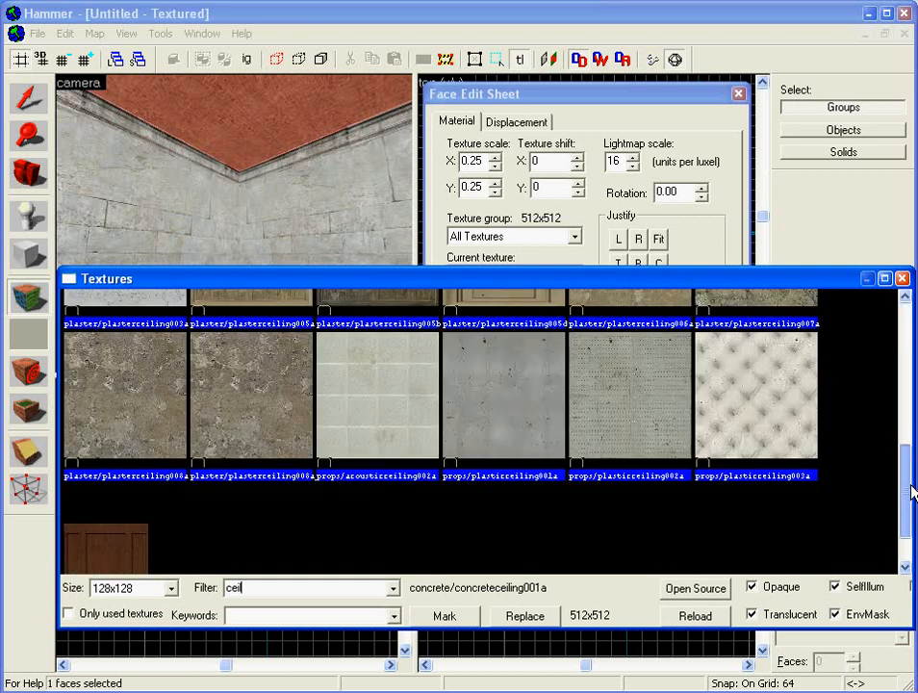
double_click(413, 382)
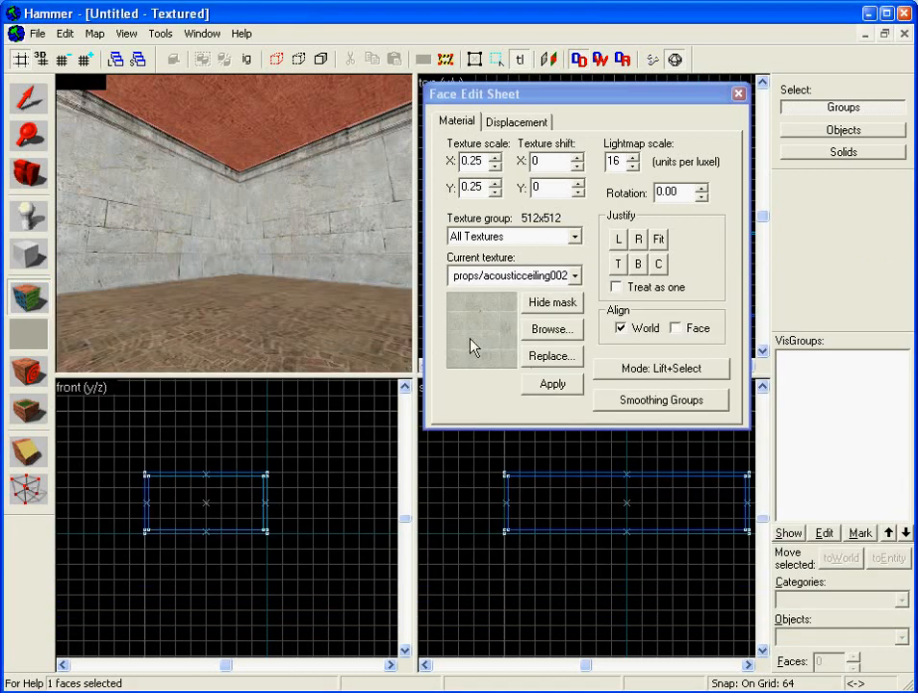
click(545, 389)
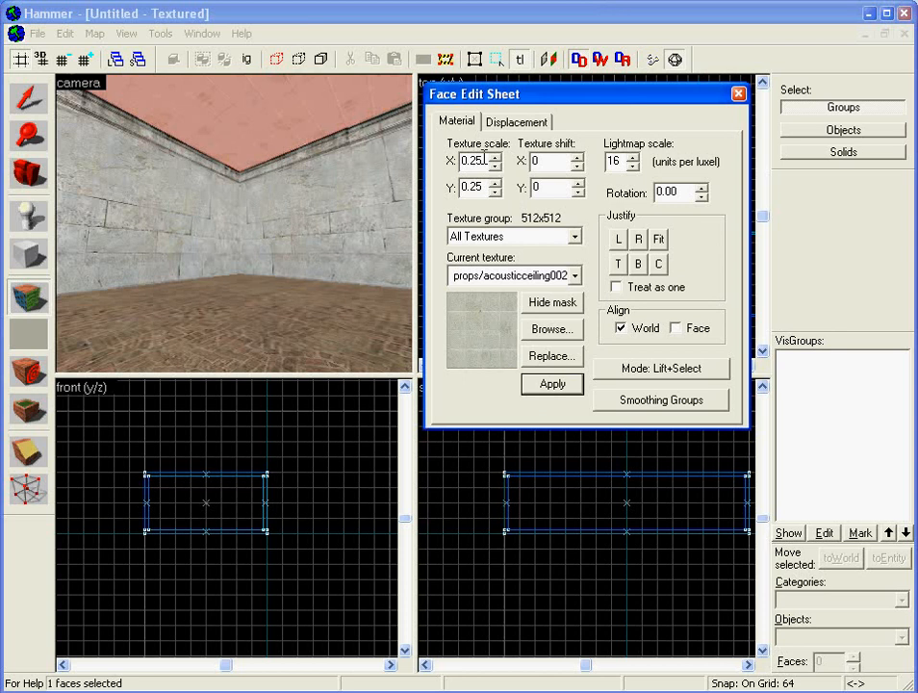
key(Left)
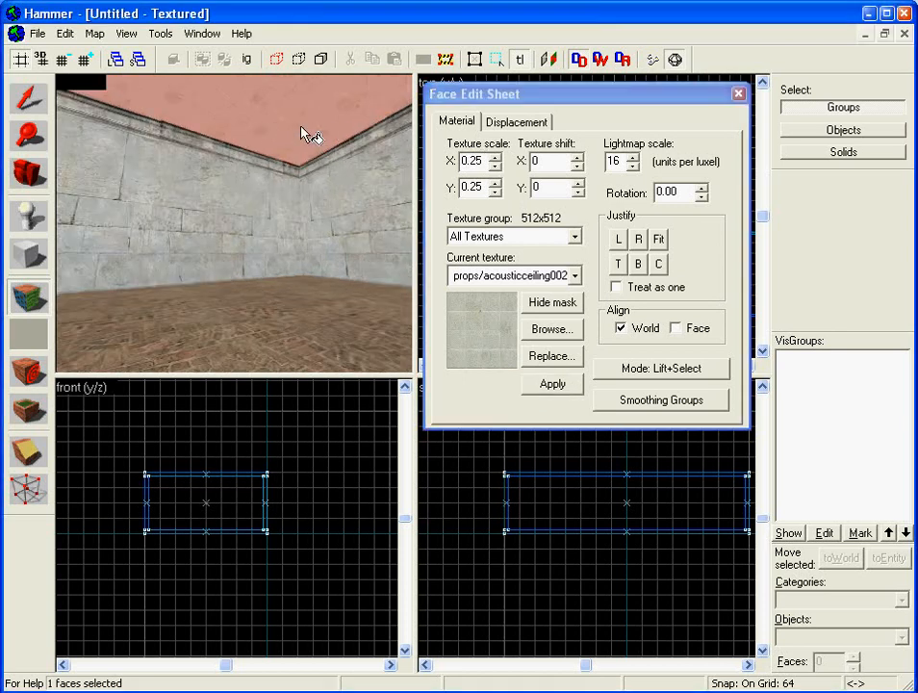
key(Page_Up)
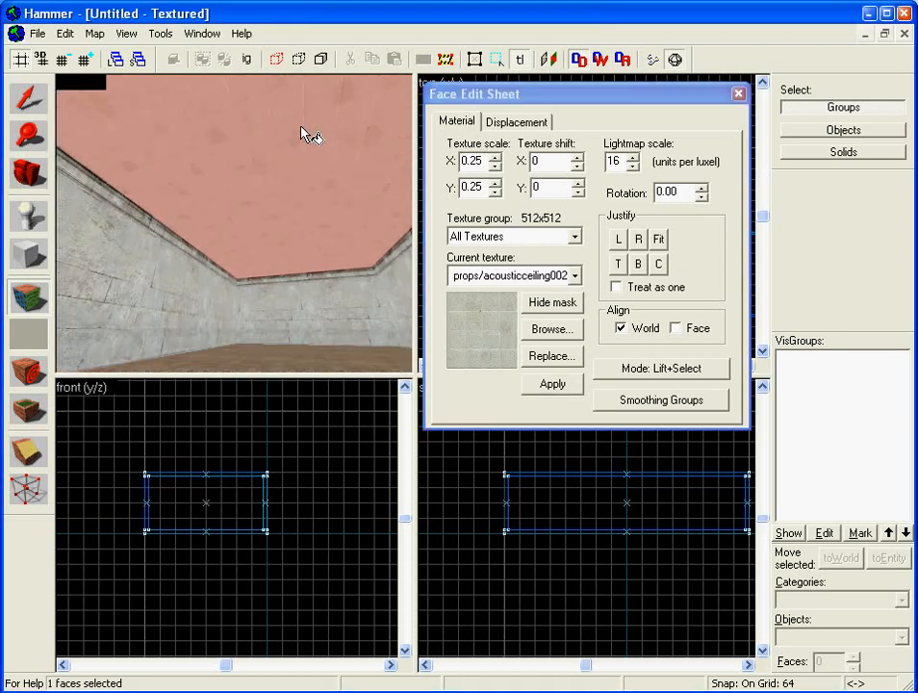
key(Up)
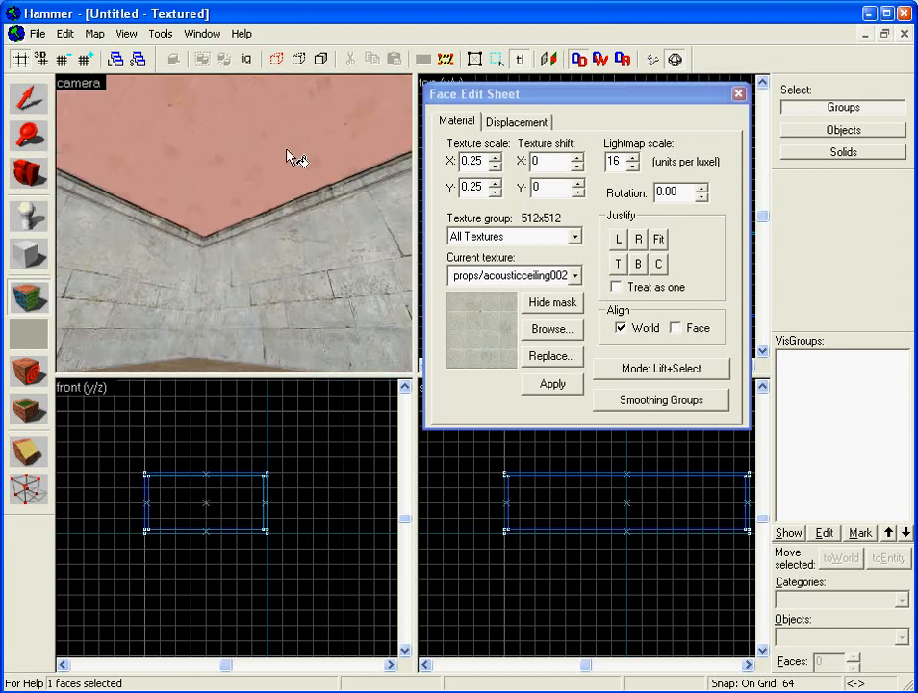
- Close the Face Edit Sheet and look around the retextured room in 3D
click(737, 96)
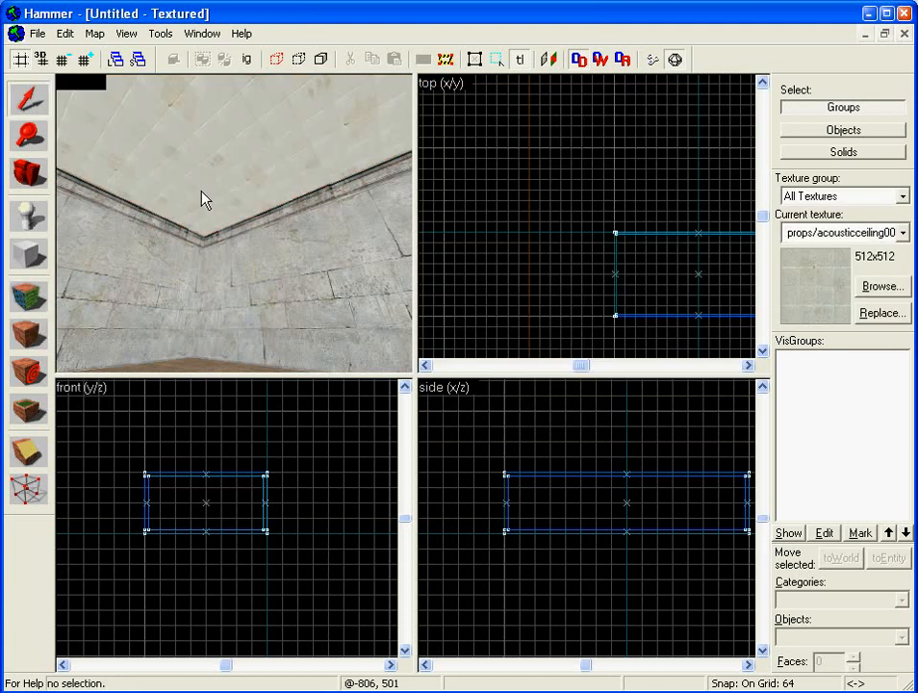
click(201, 199)
key(Escape)
key(Down)
key(Up)
key(Left)
key(Down)
key(Right)
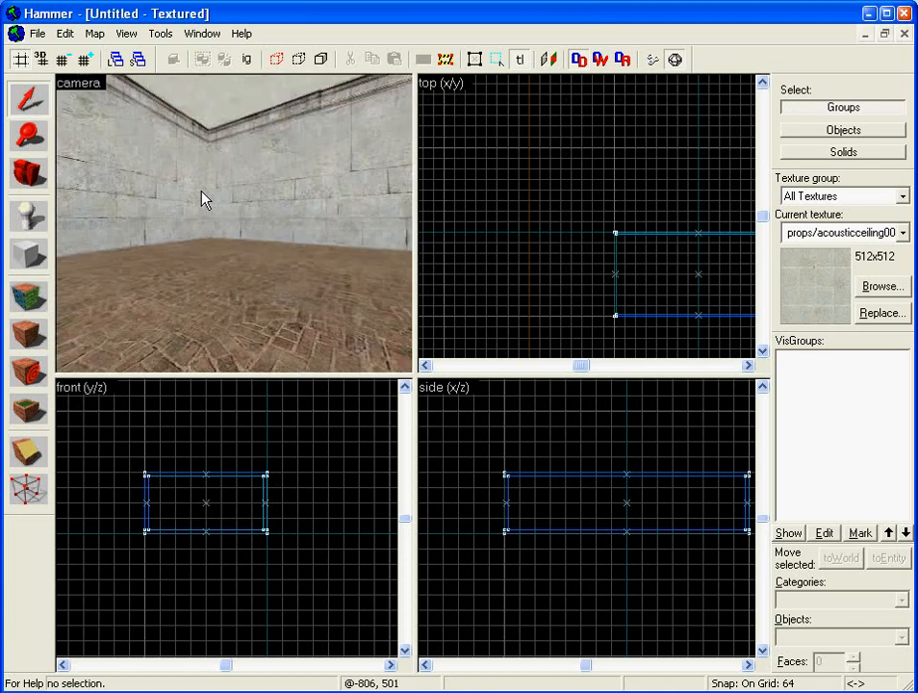
key(Right)
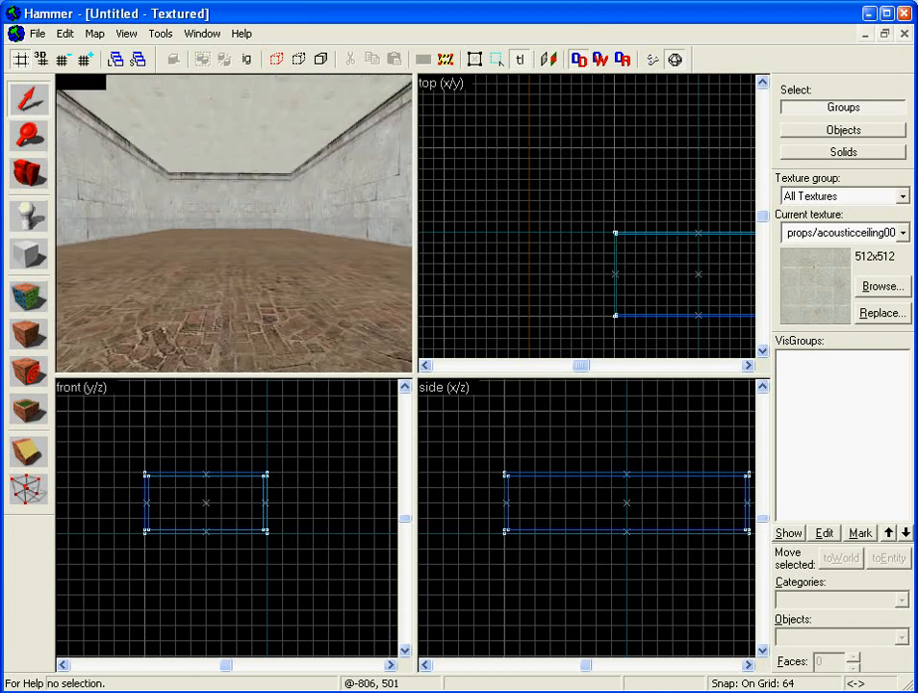
- Save the map as my_test.vmf
click(39, 37)
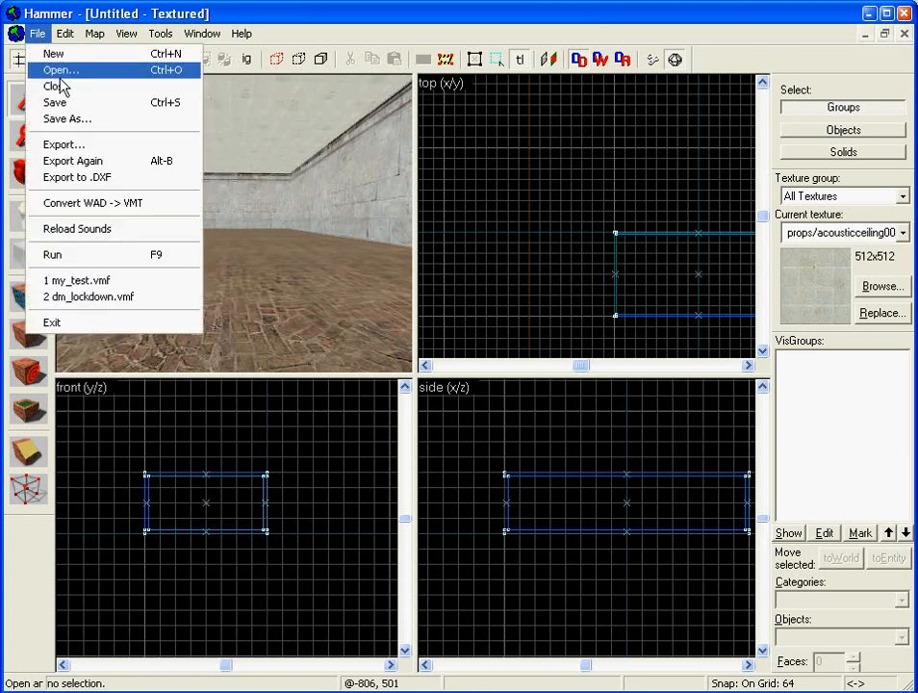
click(58, 102)
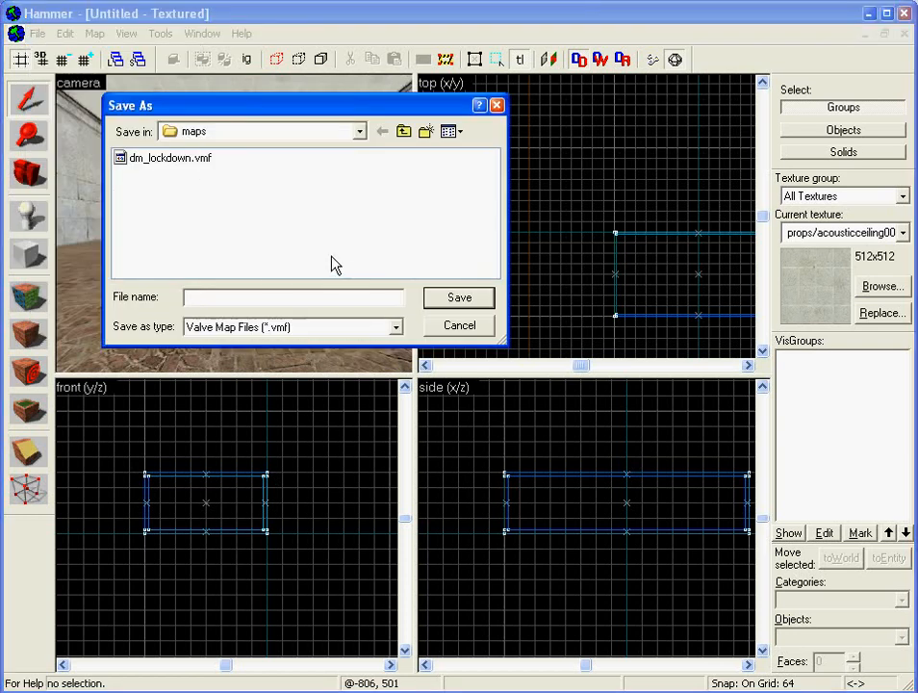
text(my_test)
key(Return)
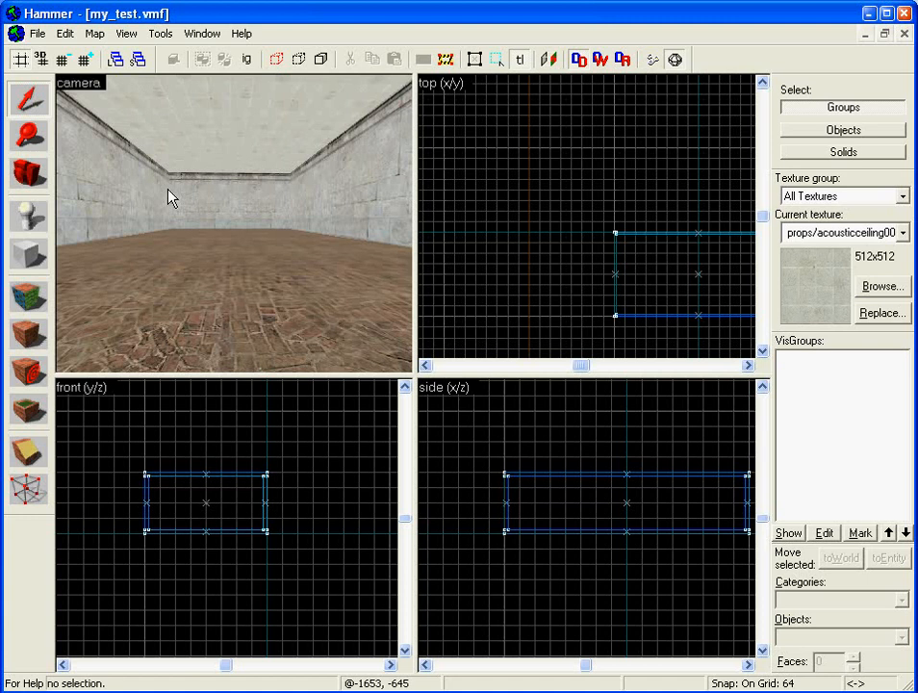
- Select the ceiling block in the top view, then clear the selection
click(619, 254)
key(Right)
key(Right)
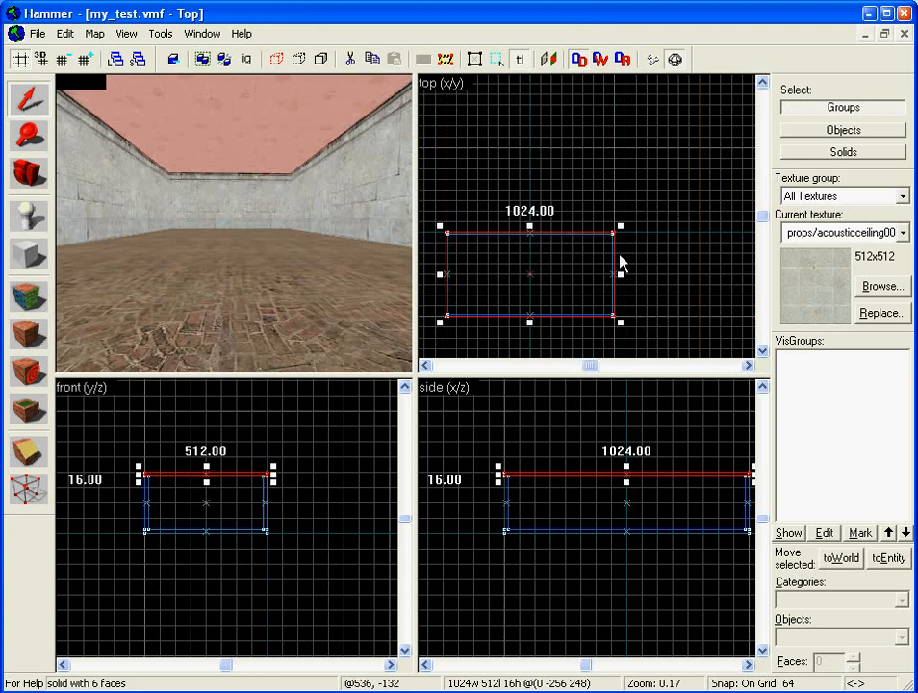
key(Left)
key(Escape)
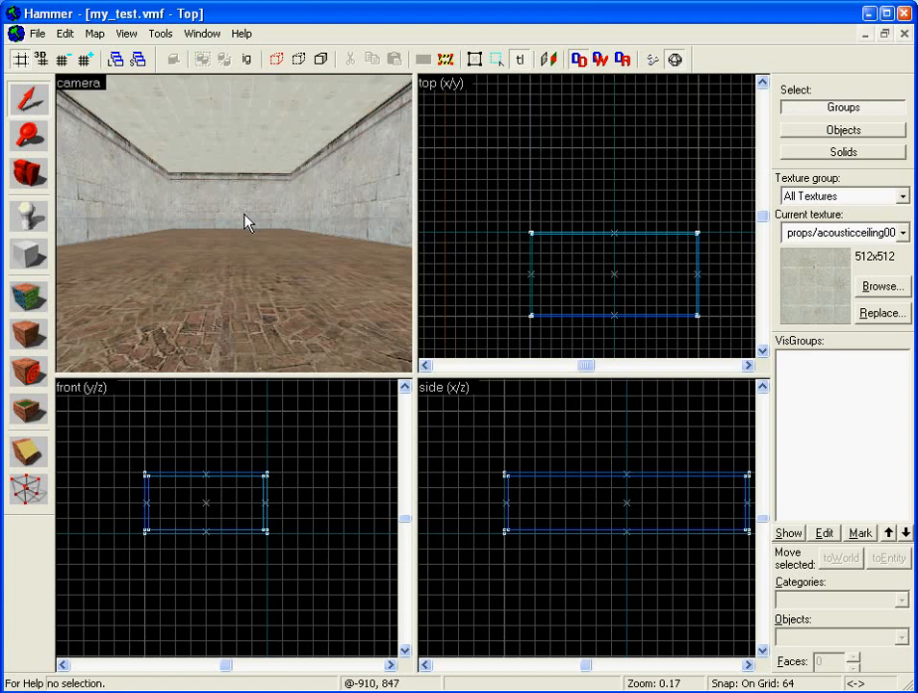
- Place an info_player_deathmatch entity at a marked point inside the room
click(32, 218)
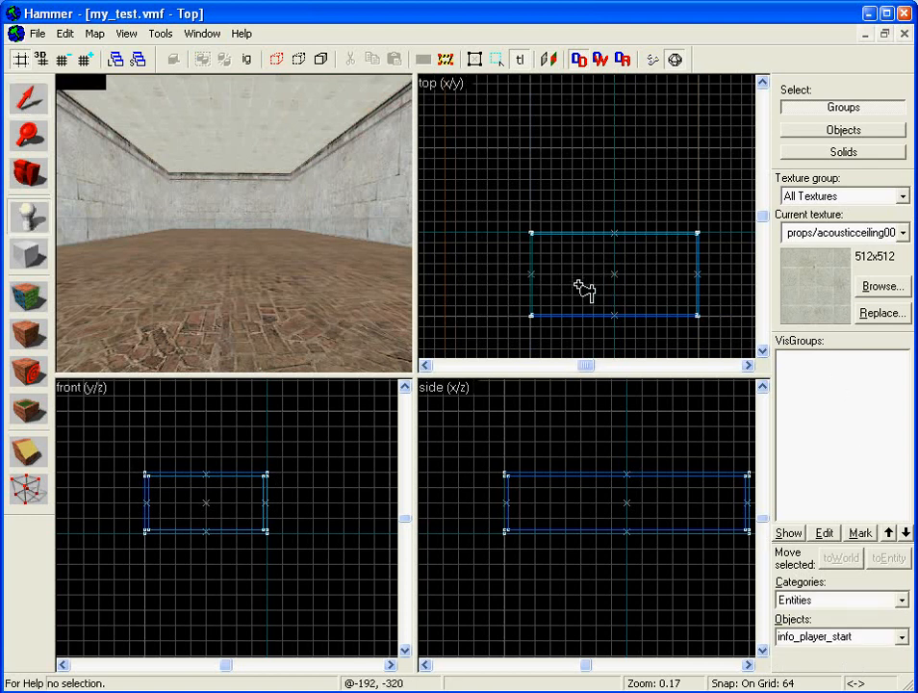
click(573, 276)
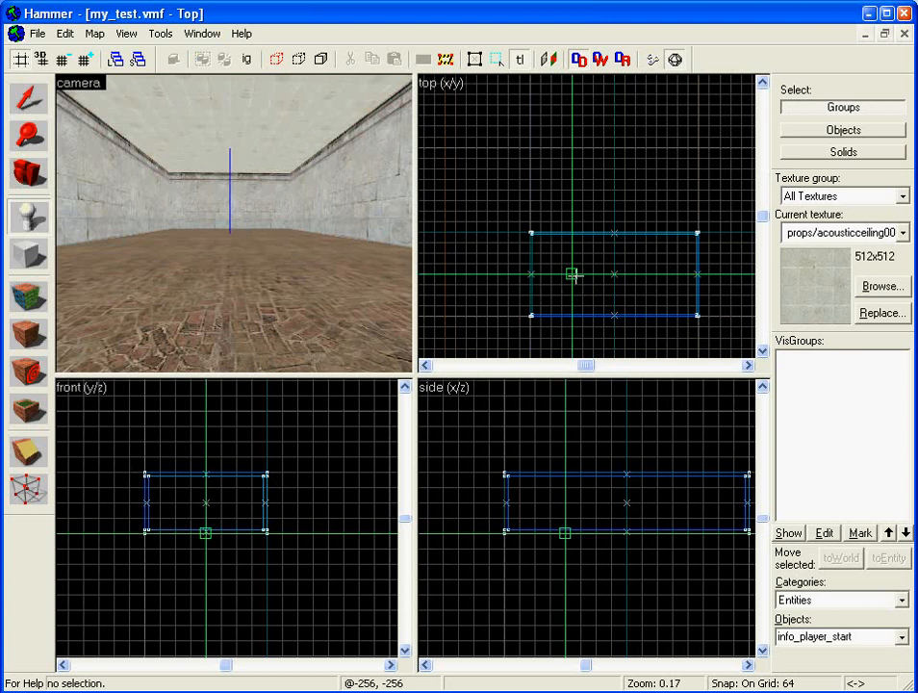
mouse_move(566, 533)
mouse_down()
mouse_move(565, 518)
mouse_move(552, 518)
mouse_up()
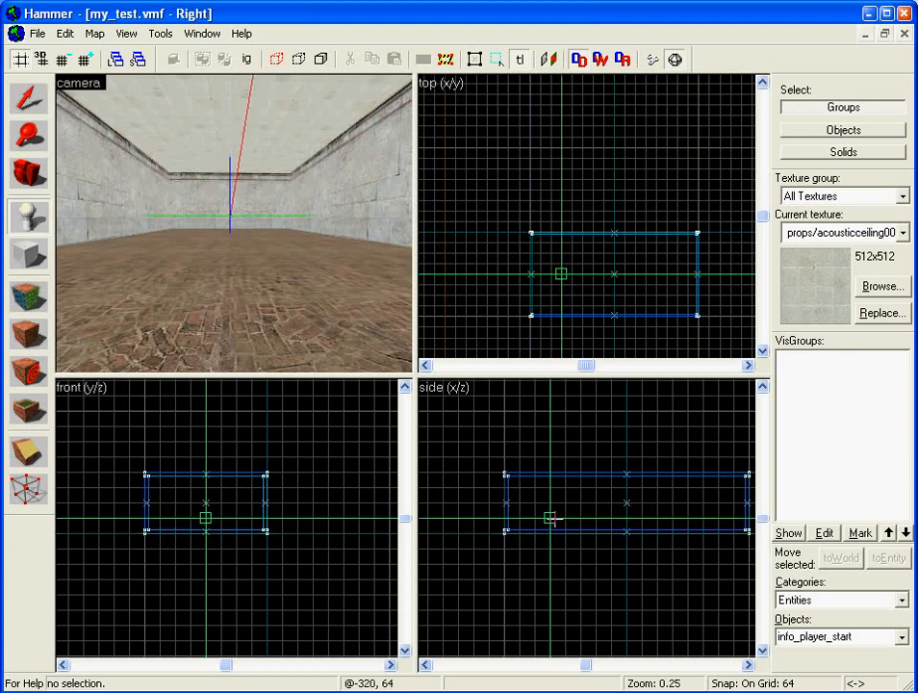
click(903, 638)
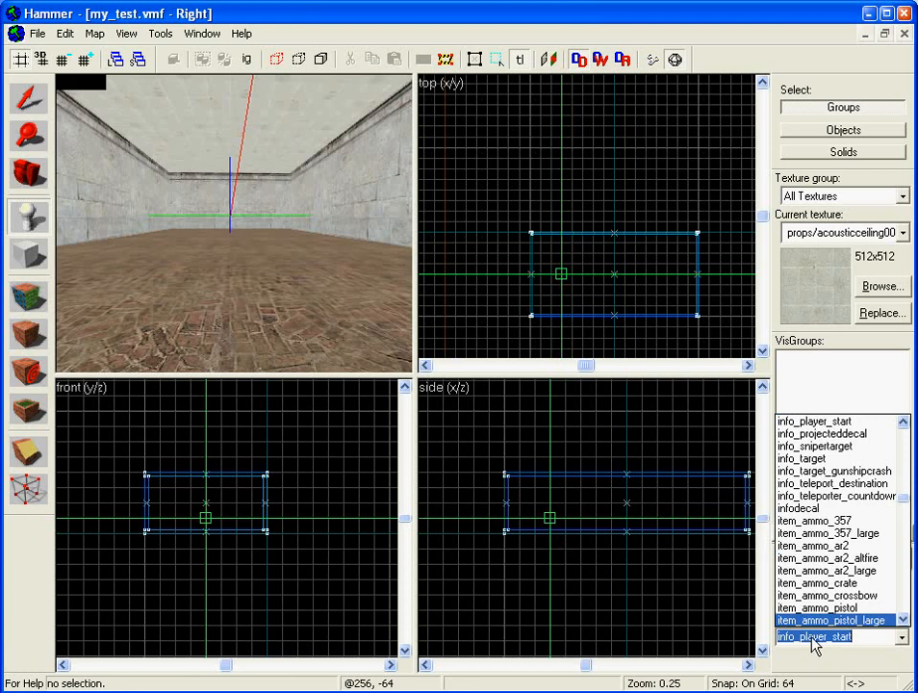
click(904, 422)
click(905, 421)
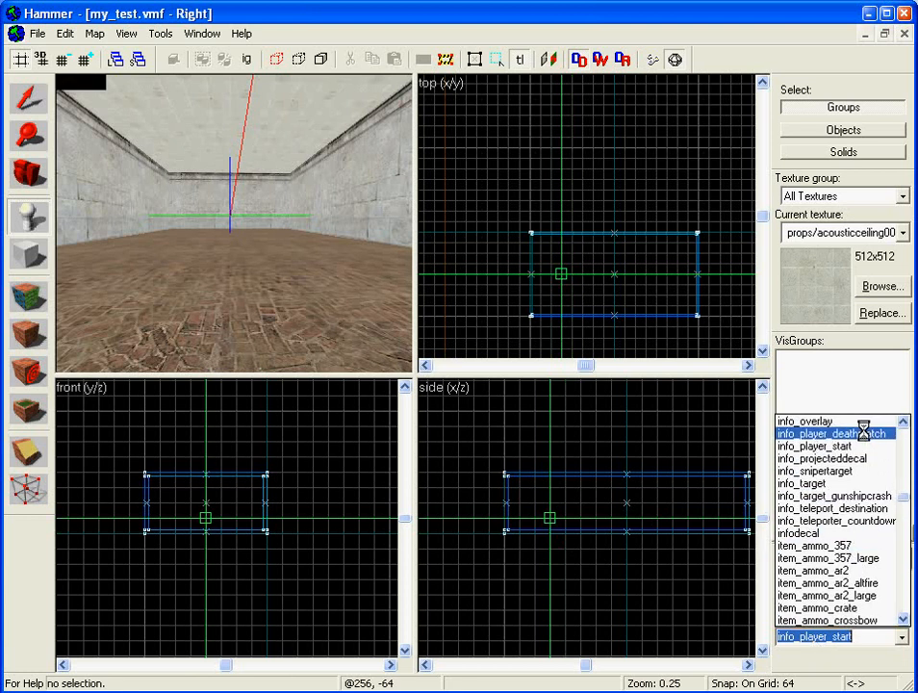
click(863, 433)
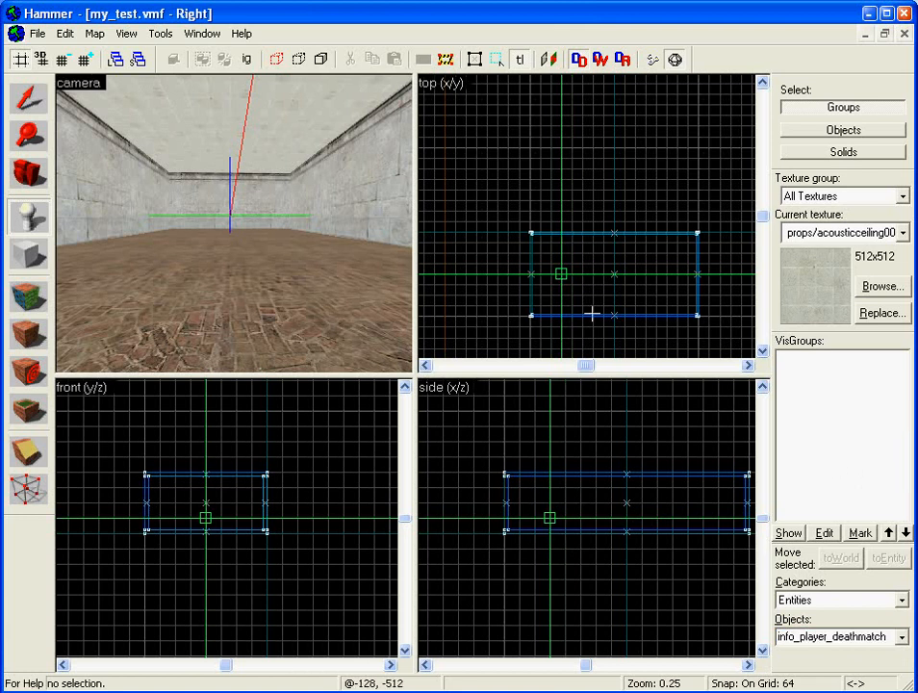
key(Return)
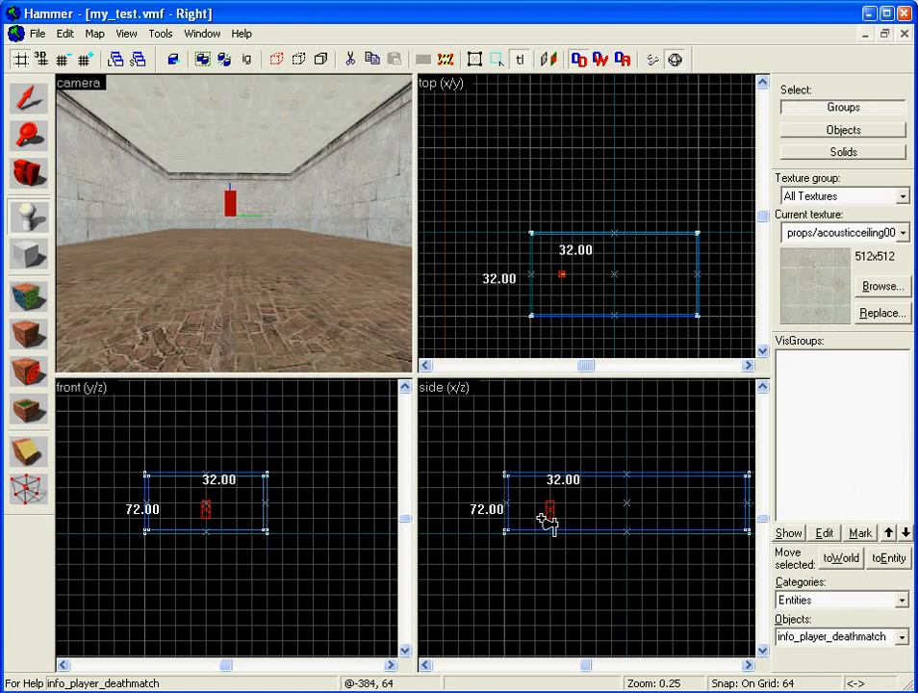
- Select the new spawn entity and reposition it vertically in the side view
click(29, 97)
scroll(564, 542, up, 5)
scroll(564, 542, up, 2)
scroll(564, 541, down, 3)
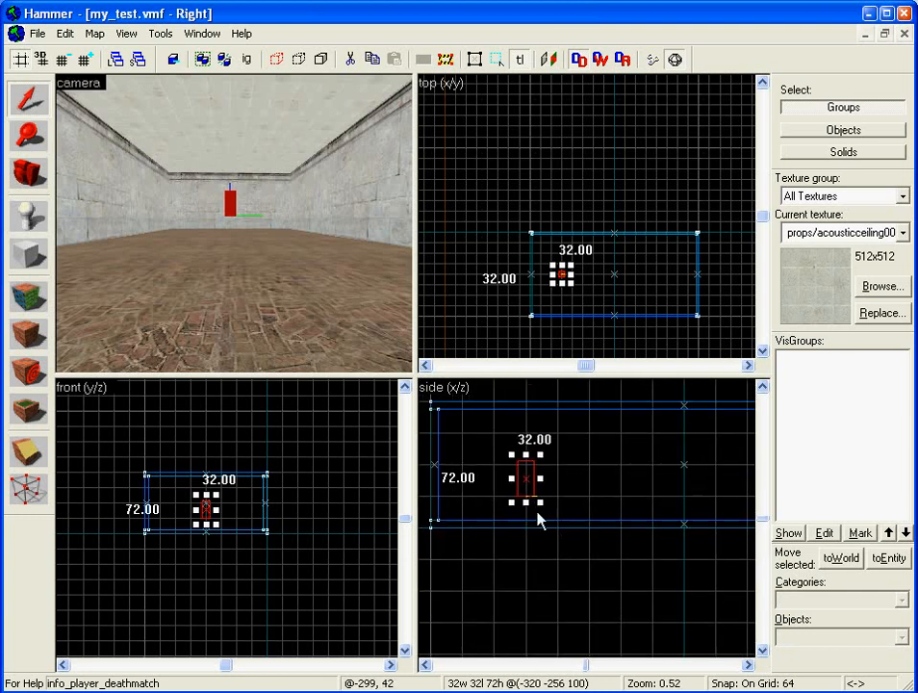
drag(526, 479, 494, 468)
scroll(554, 537, up, 4)
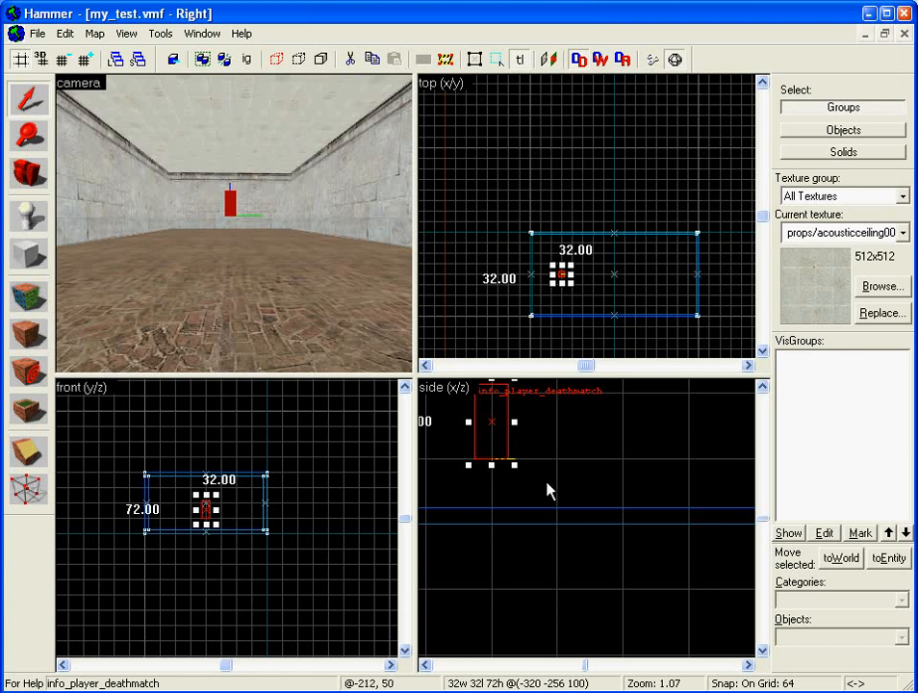
- Set the grid to 16 units and drag the spawn down onto the floor
click(63, 59)
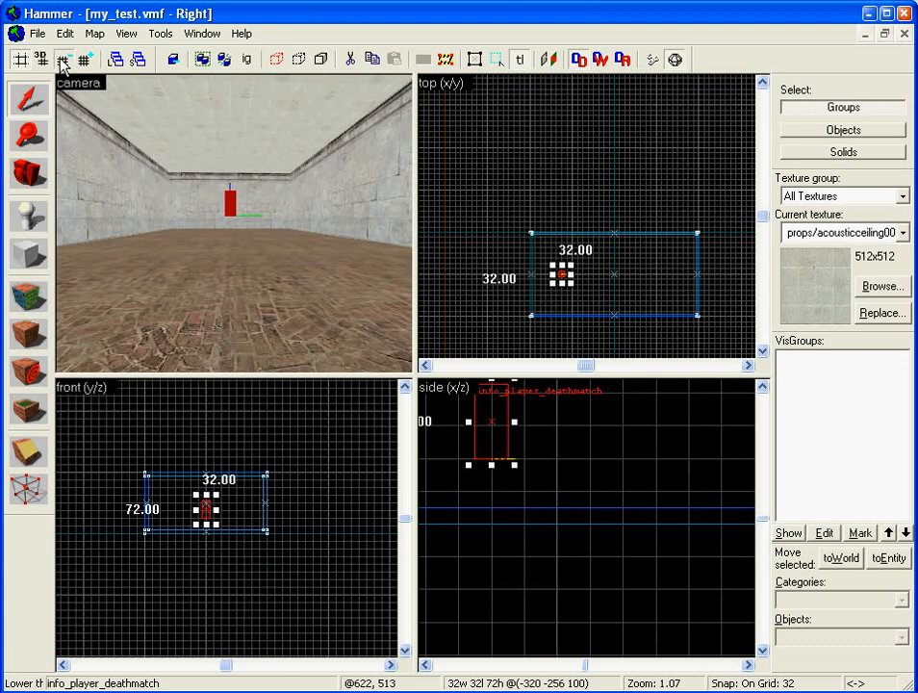
click(62, 60)
drag(495, 424, 492, 473)
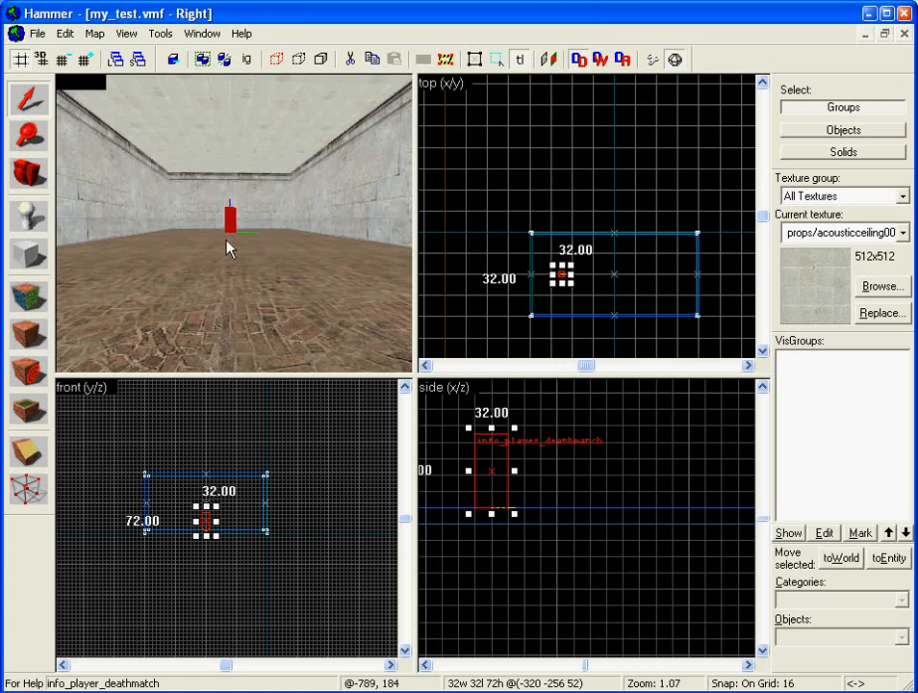
- Check the player model's feet against the floor in 3D, then deselect it
key(Left)
key(Right)
key(Left)
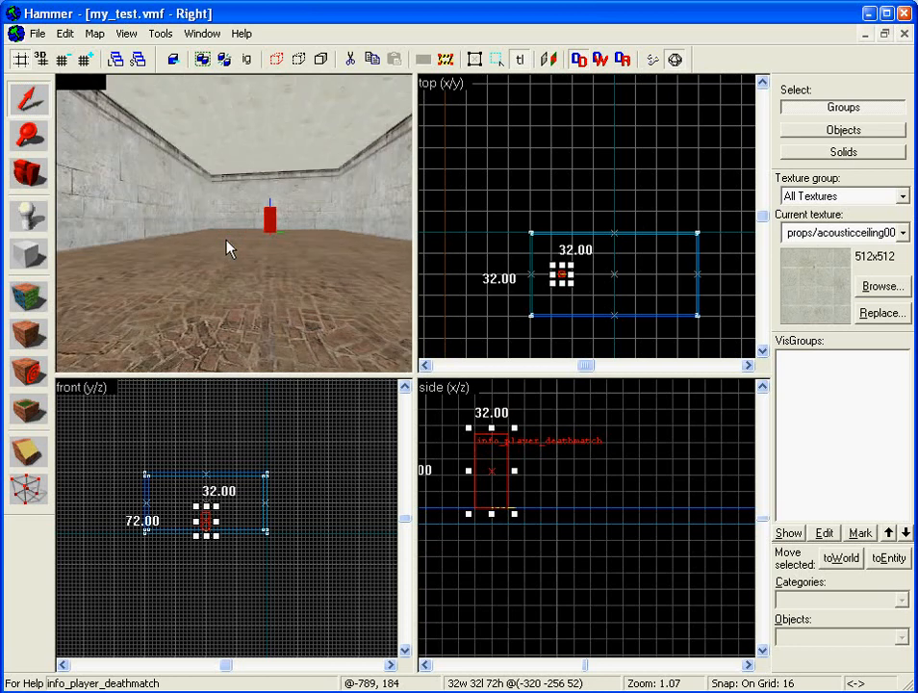
key(Up)
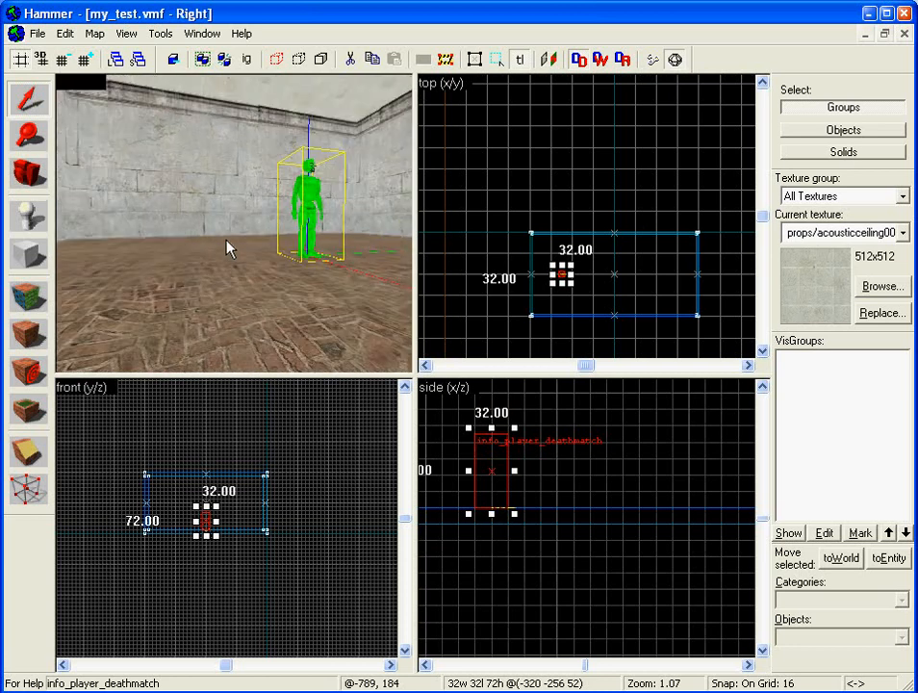
key(Up)
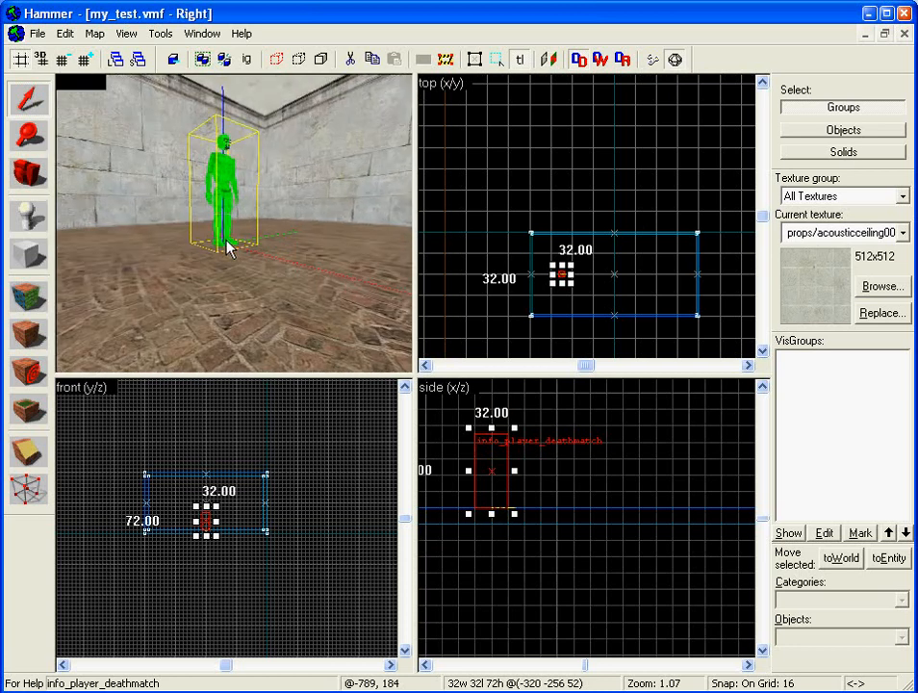
key(w)
key(s)
key(Left)
key(Down)
key(Up)
key(s)
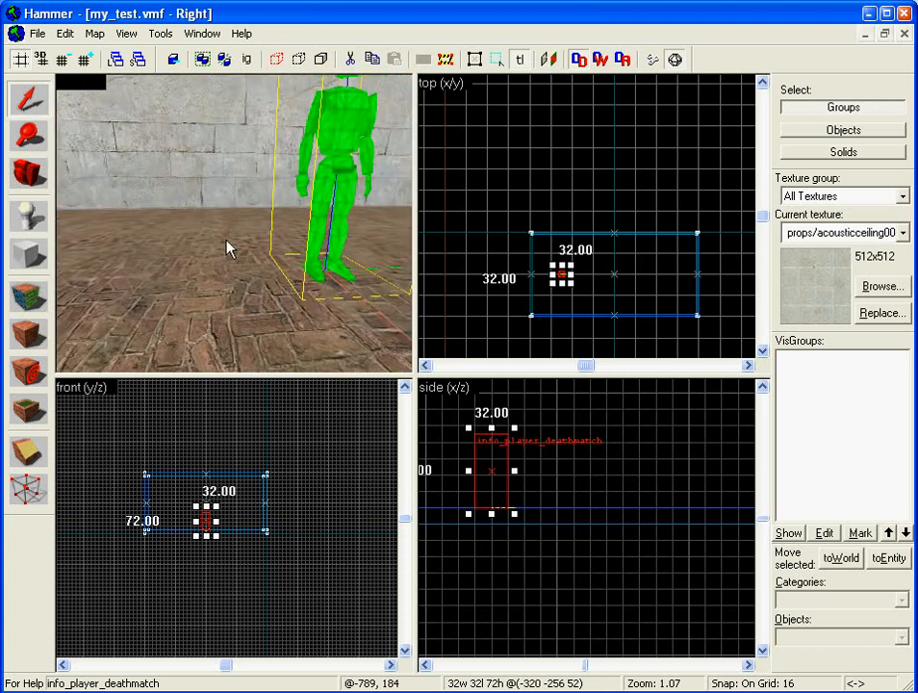
key(s)
key(Right)
key(Up)
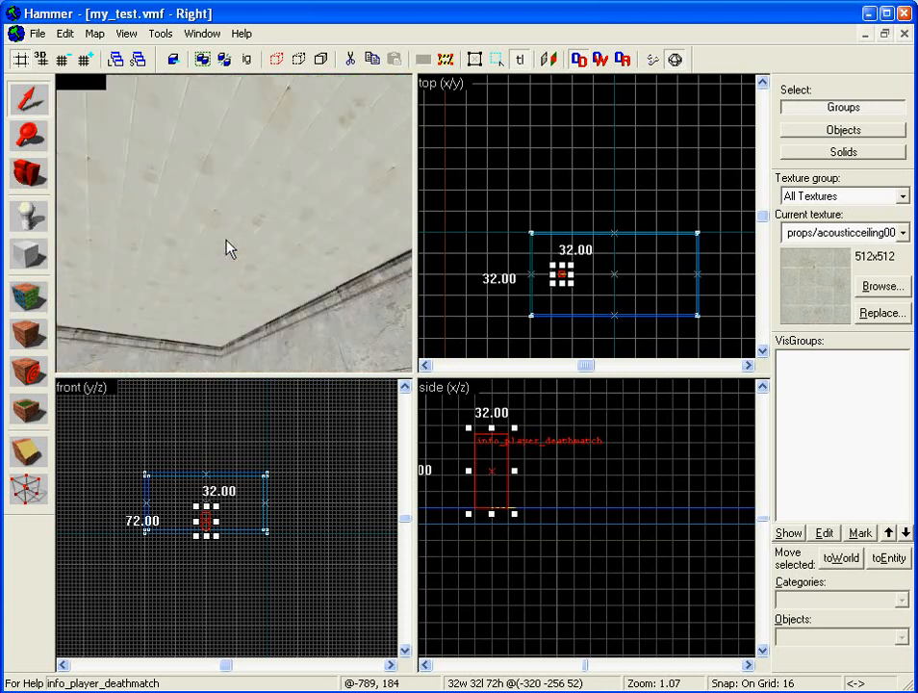
key(Down)
key(Left)
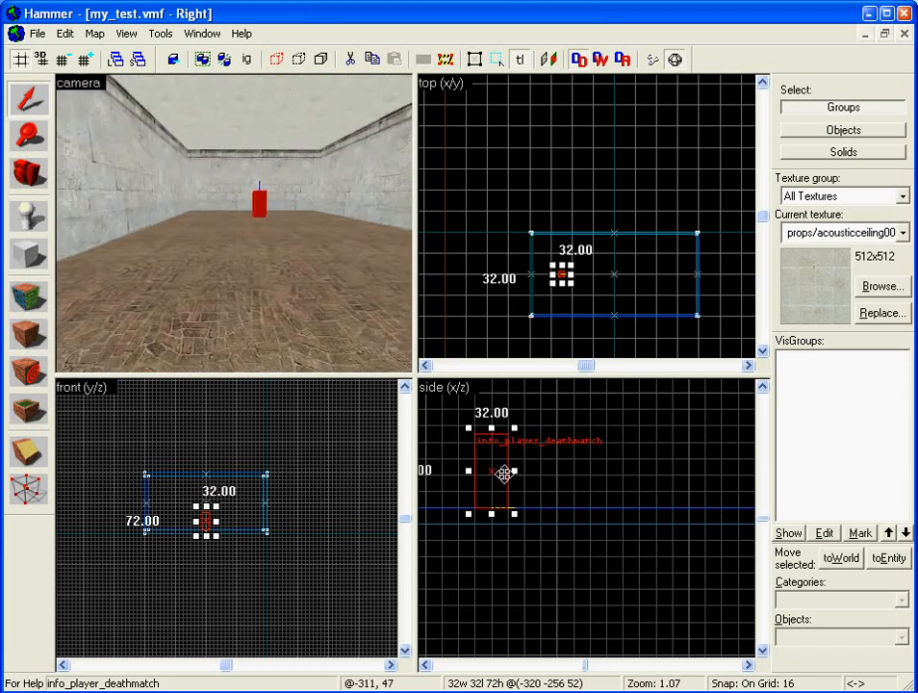
key(Escape)
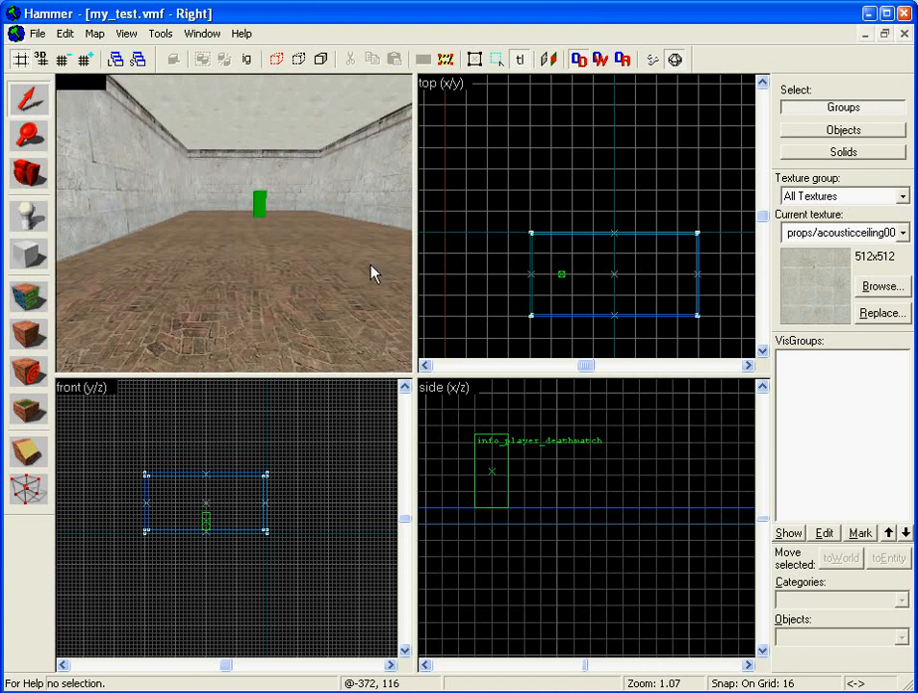
- With the Entity tool, mark a placement point near the room's end wall
click(27, 221)
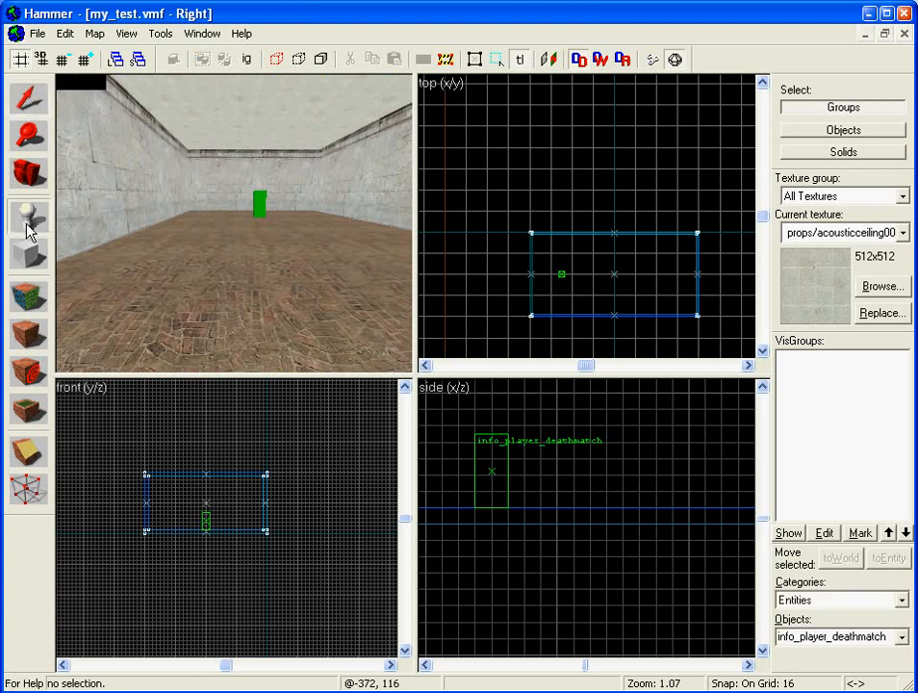
click(664, 279)
scroll(645, 500, up, 5)
scroll(646, 500, down, 4)
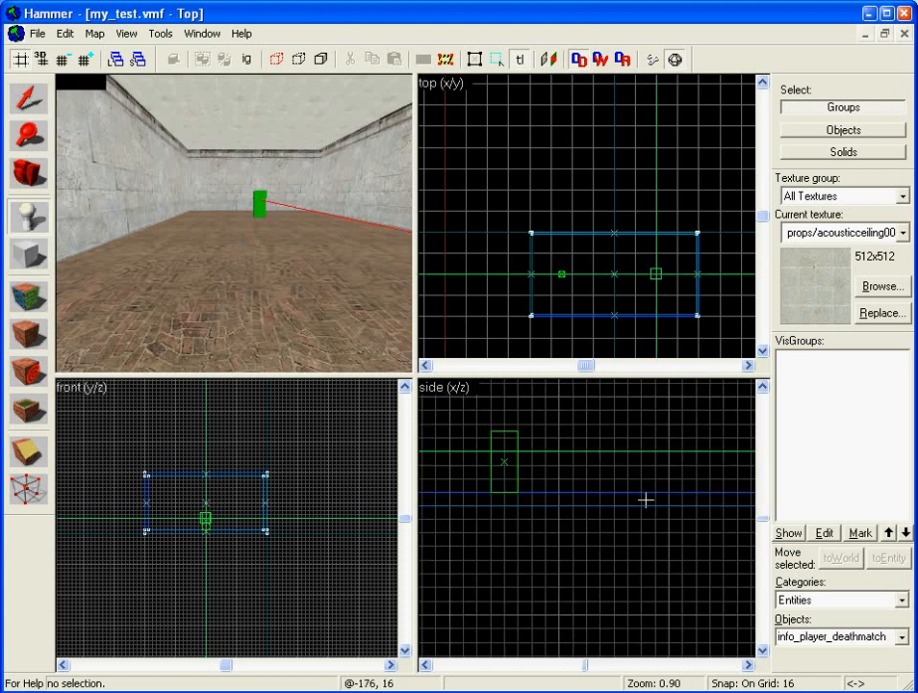
scroll(646, 500, down, 5)
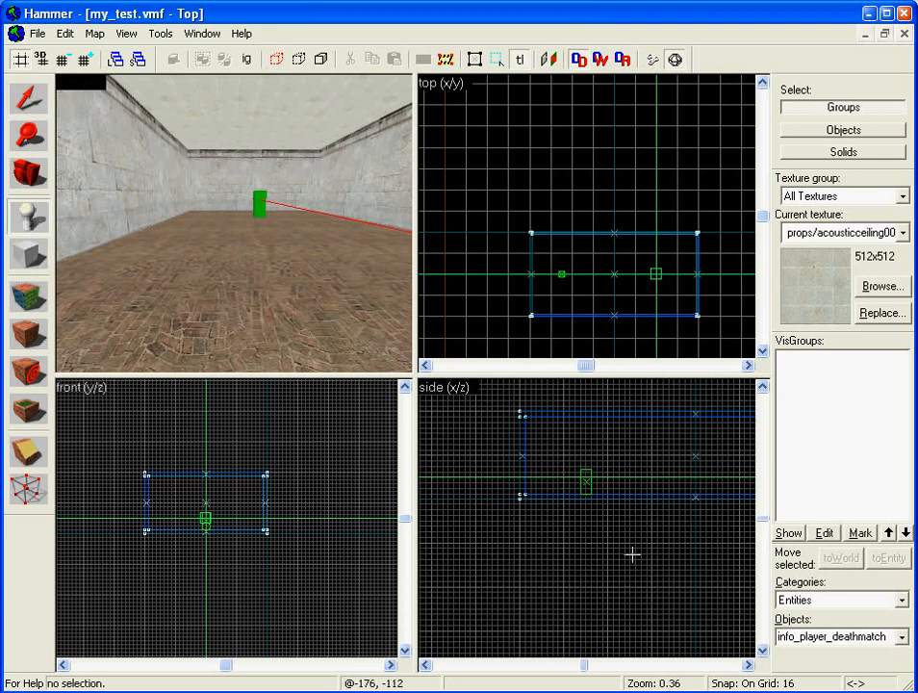
key(Right)
key(Right)
key(Right)
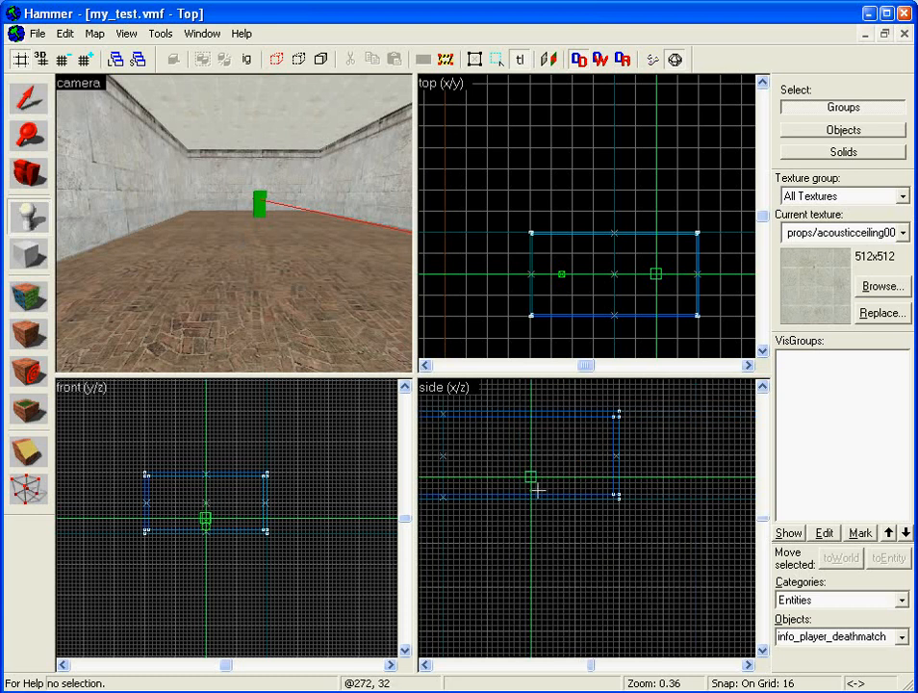
click(575, 434)
drag(576, 435, 584, 432)
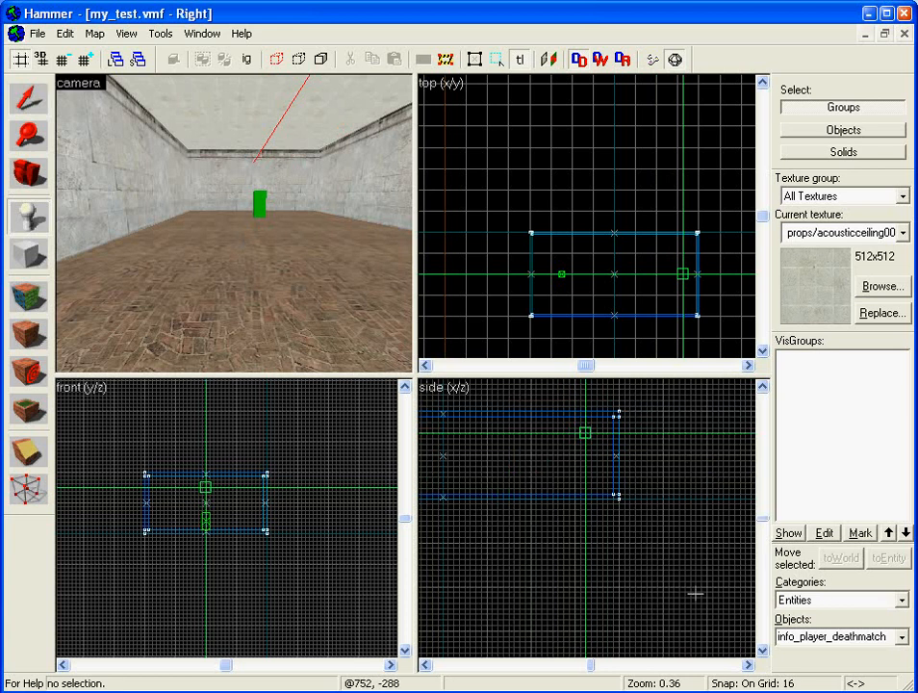
- Change the entity type to light and place it at the marked point
click(855, 638)
click(860, 637)
click(851, 639)
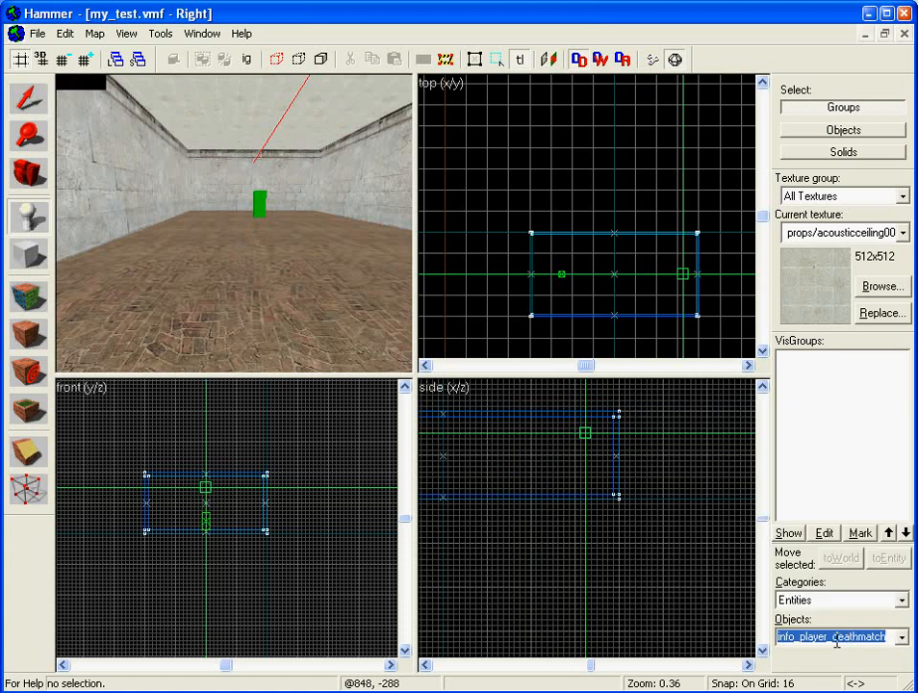
text(light)
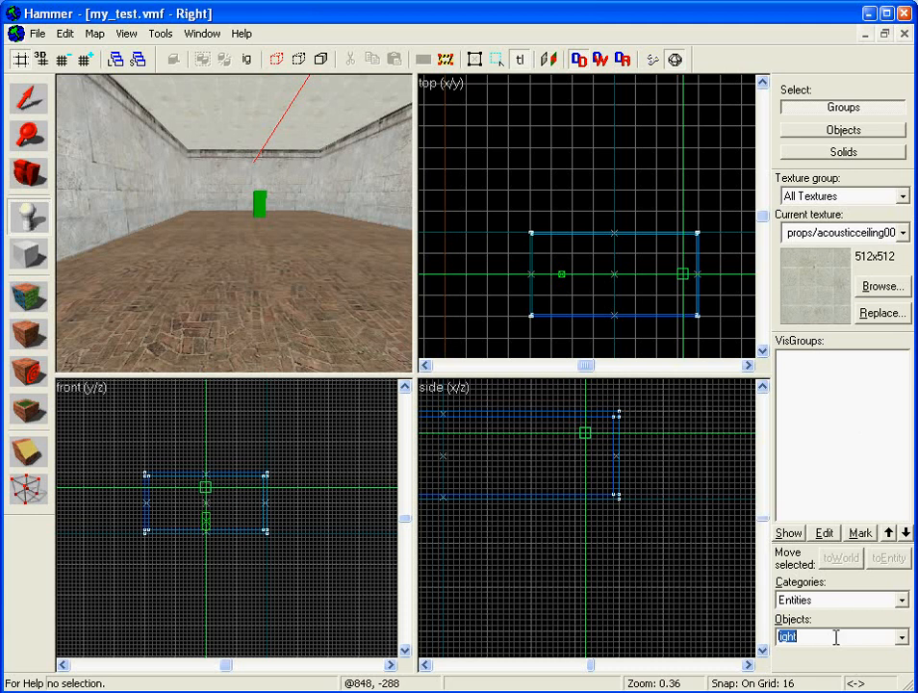
click(902, 637)
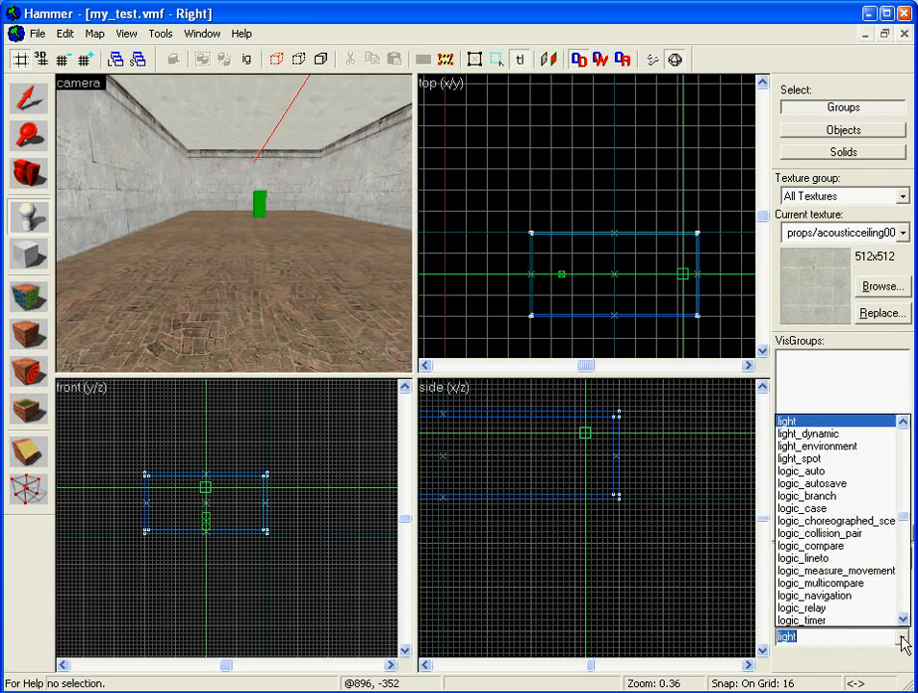
click(824, 423)
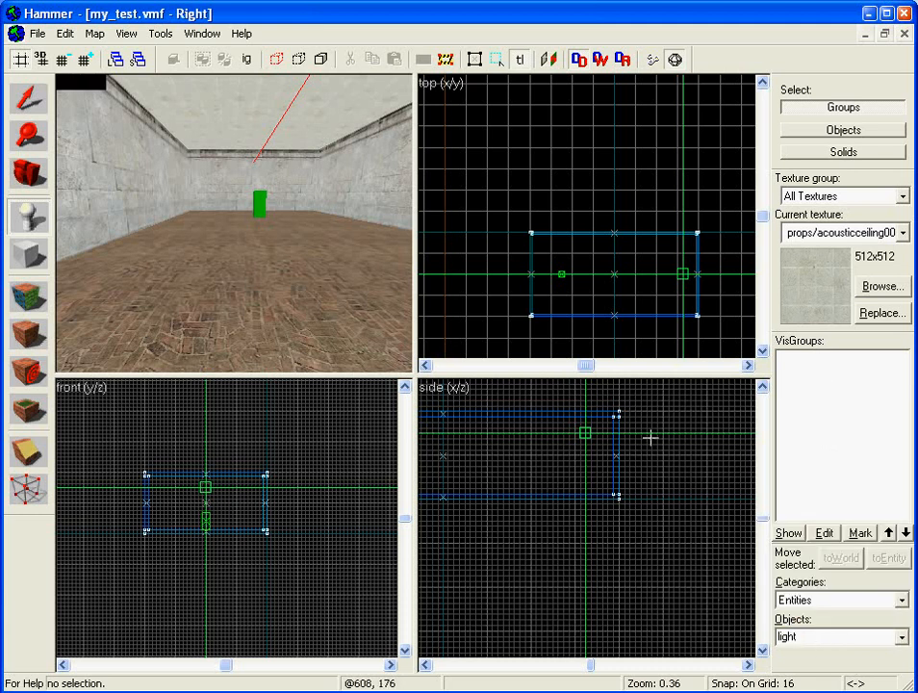
click(594, 441)
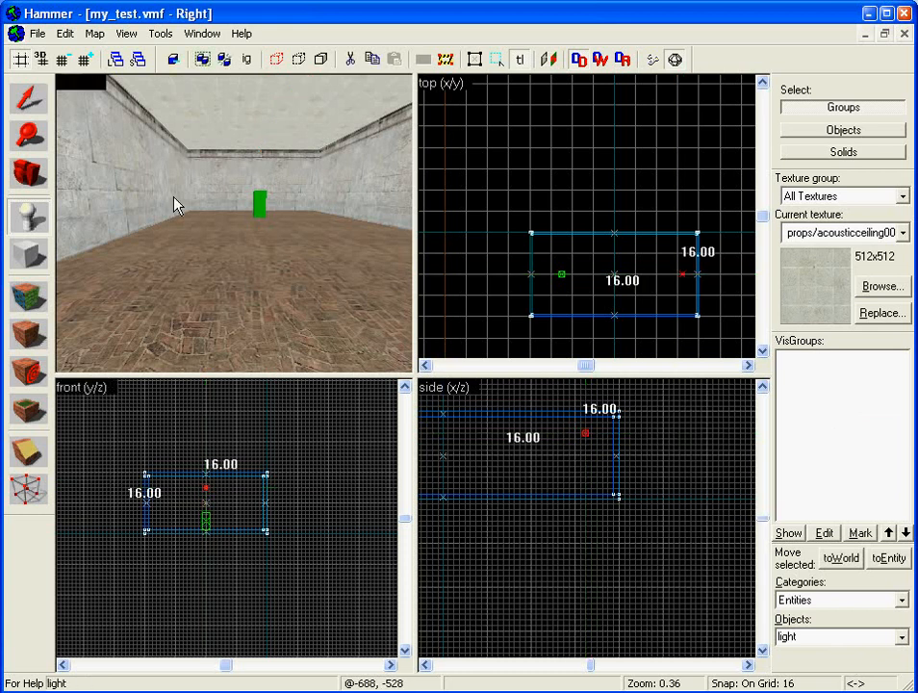
- Fly the 3D camera toward the new light to frame it
key(Right)
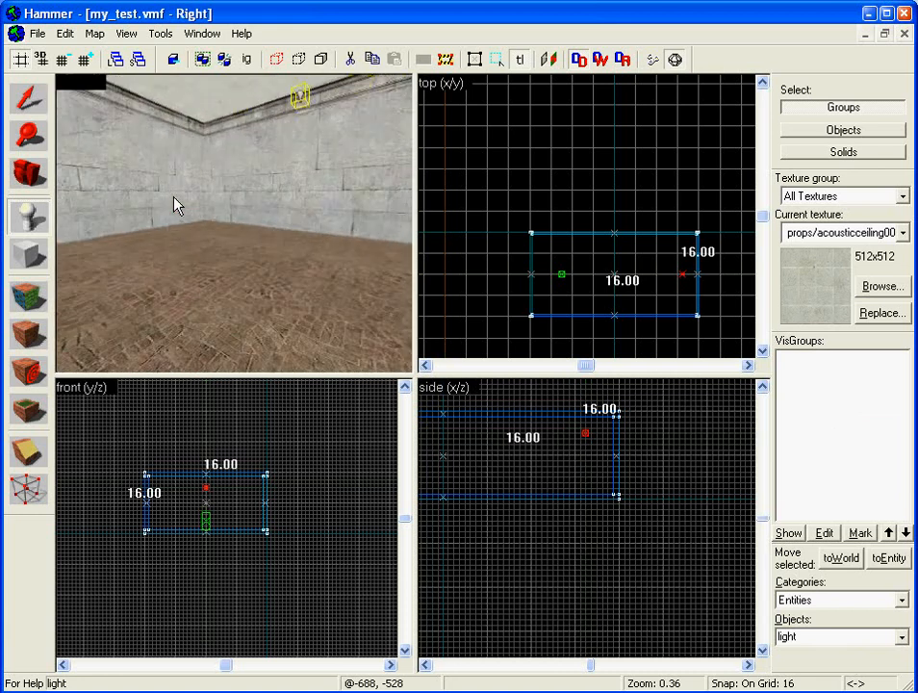
key(Right)
key(Down)
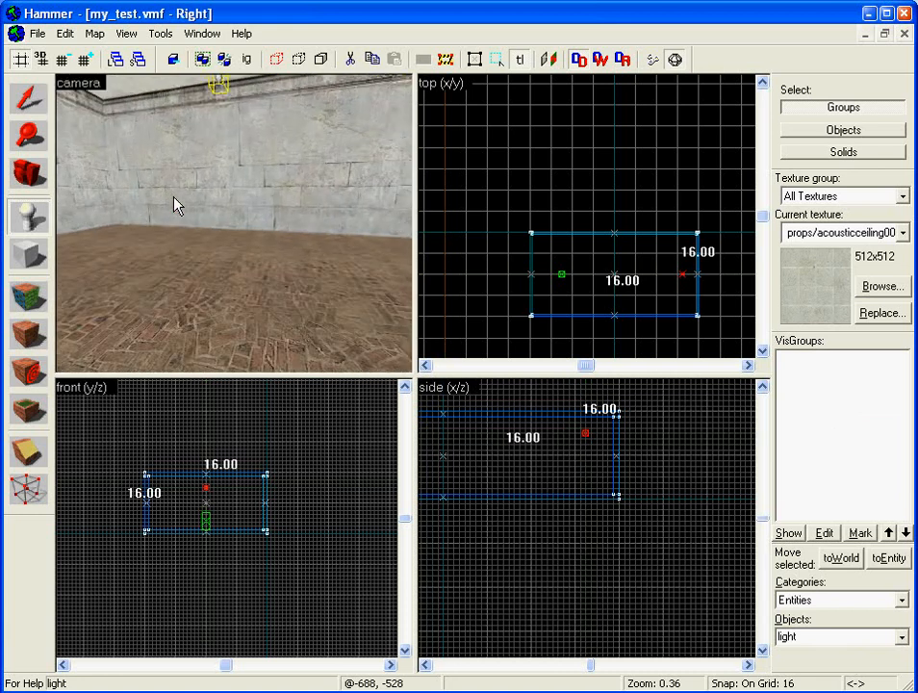
key(Up)
key(Down)
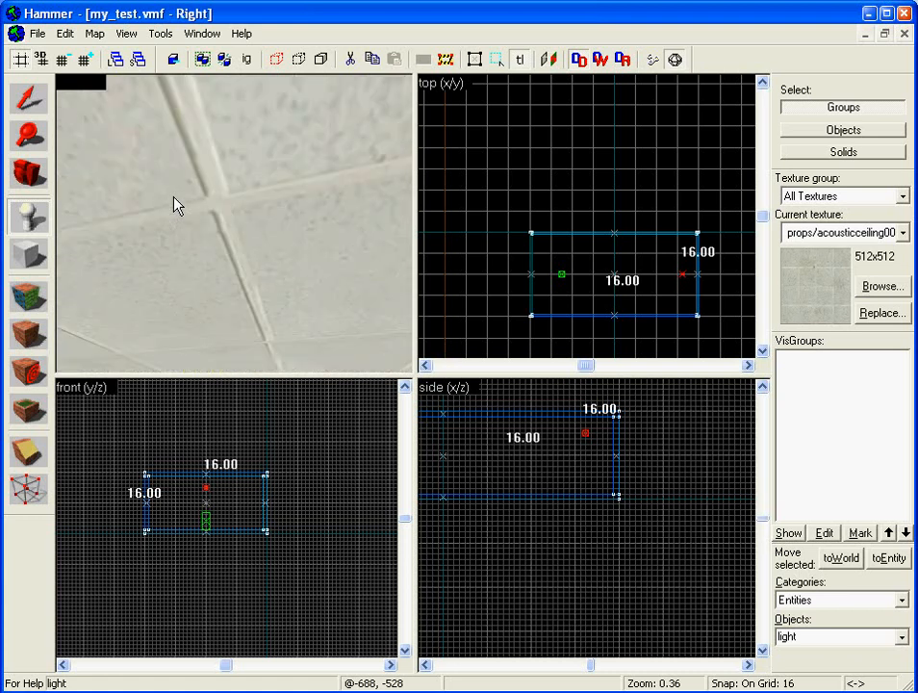
key(Up)
key(w)
key(Left)
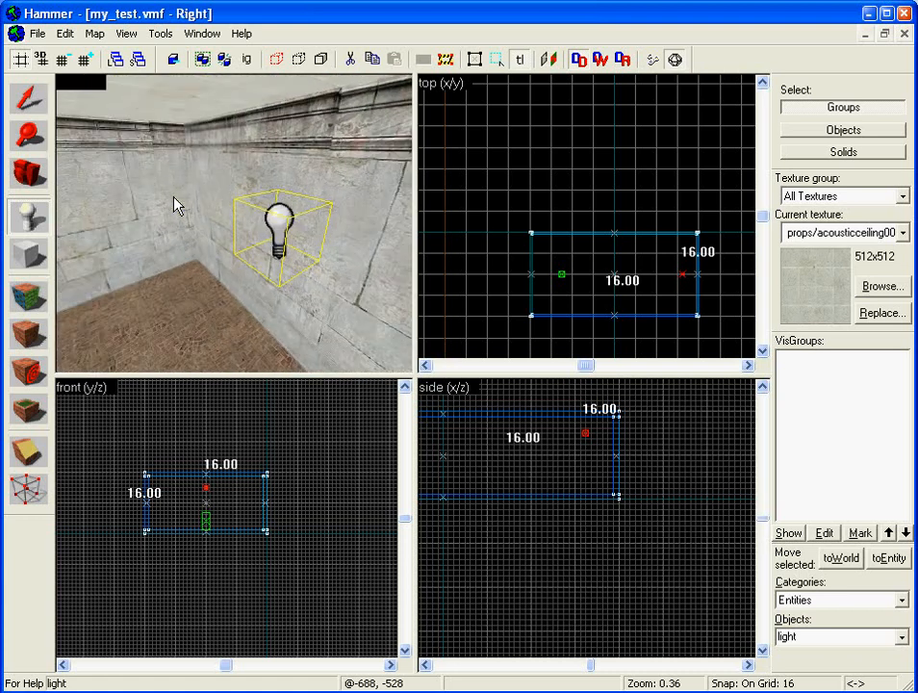
click(277, 229)
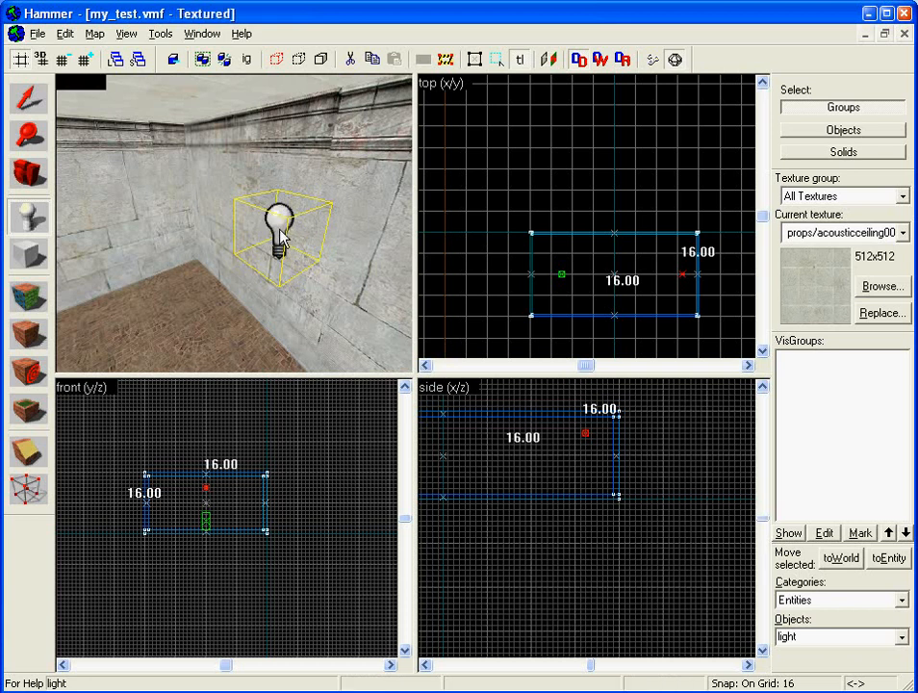
- Open the light's Object Properties from the Edit menu and move the window aside
double_click(280, 236)
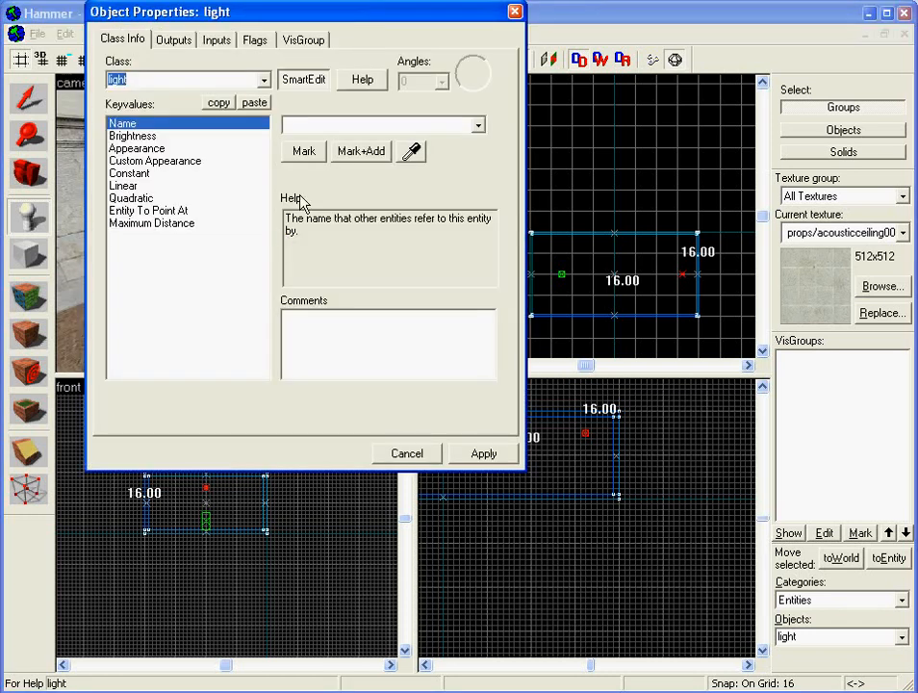
drag(303, 16, 519, 94)
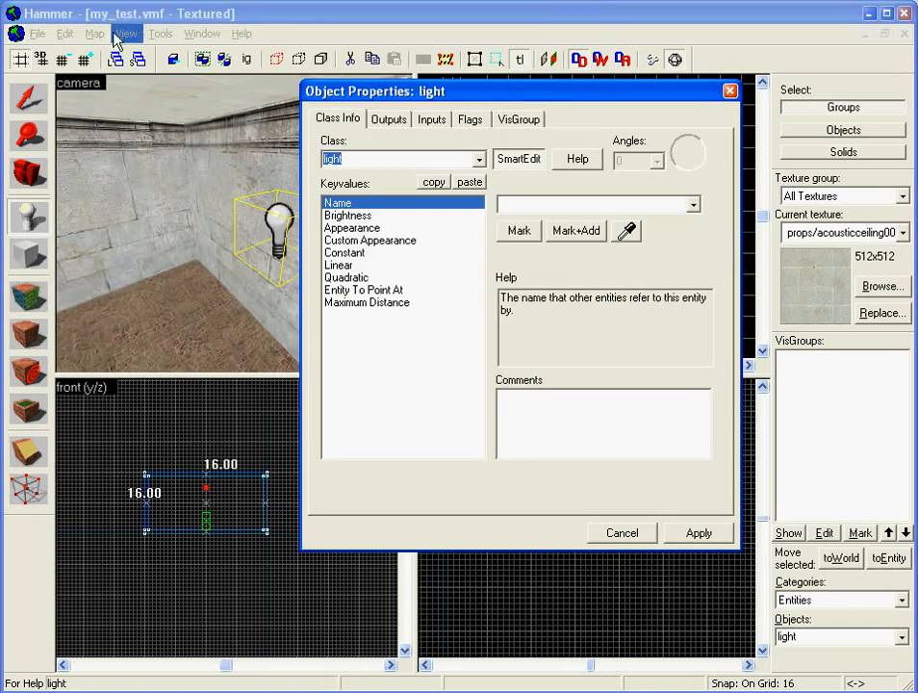
click(729, 91)
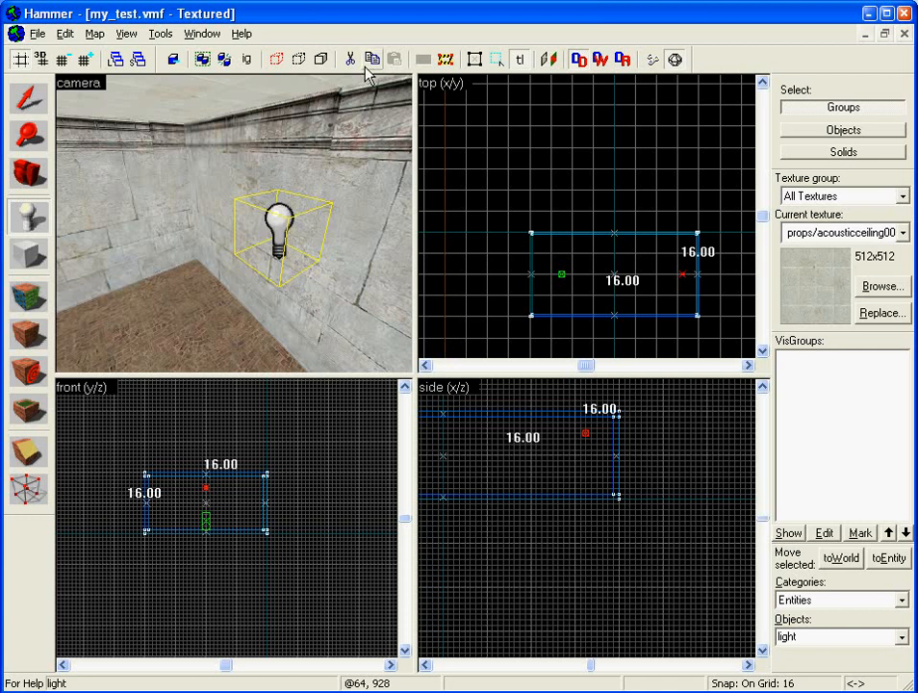
click(165, 36)
mouse_move(77, 43)
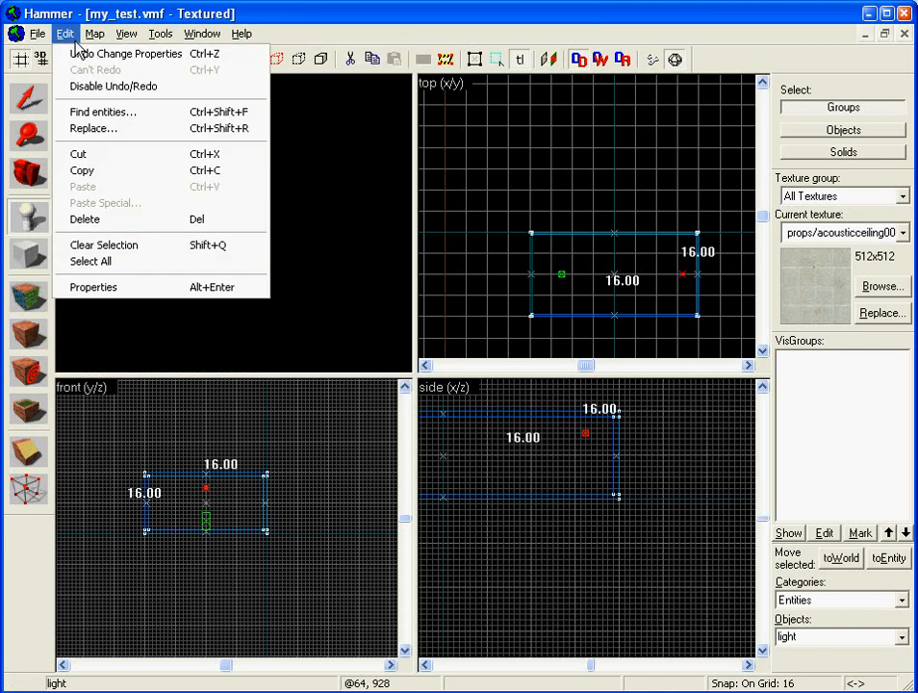
click(83, 287)
drag(592, 95, 529, 106)
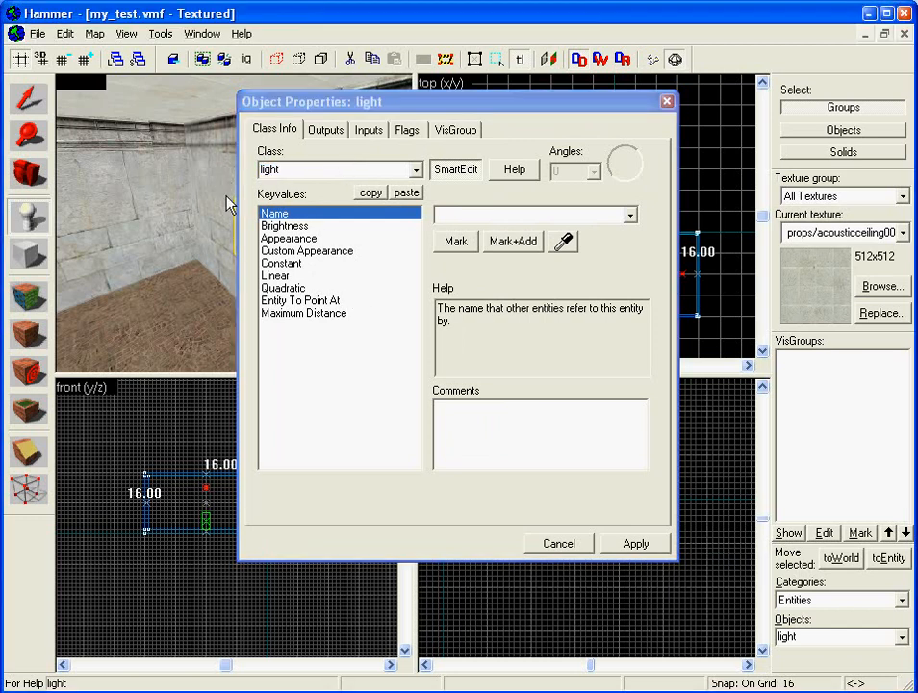
- Find the light's Brightness setting and select its colour value
click(294, 238)
click(293, 275)
click(300, 301)
click(276, 213)
click(283, 226)
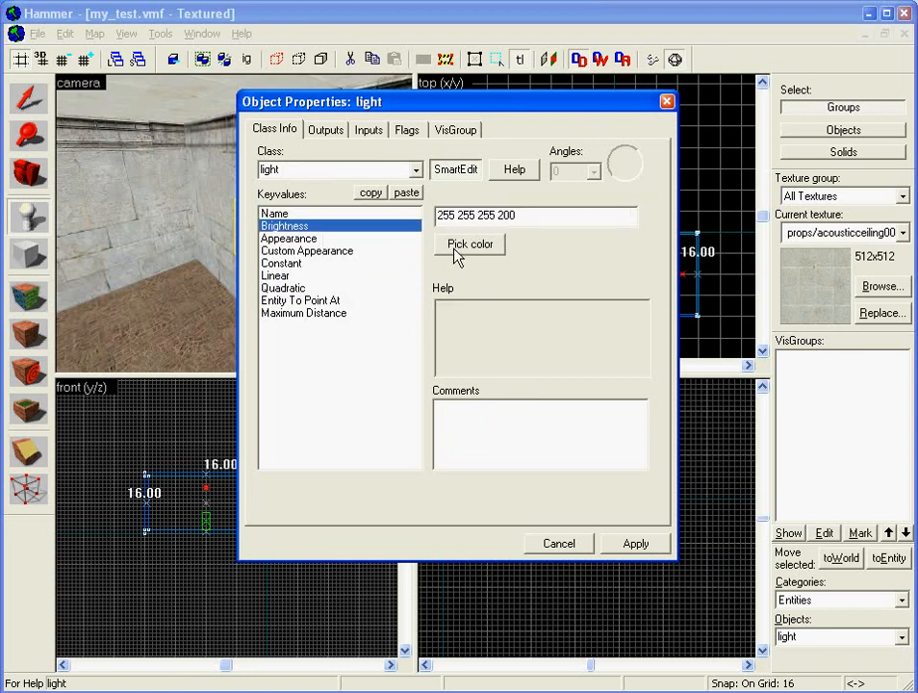
drag(453, 106, 580, 85)
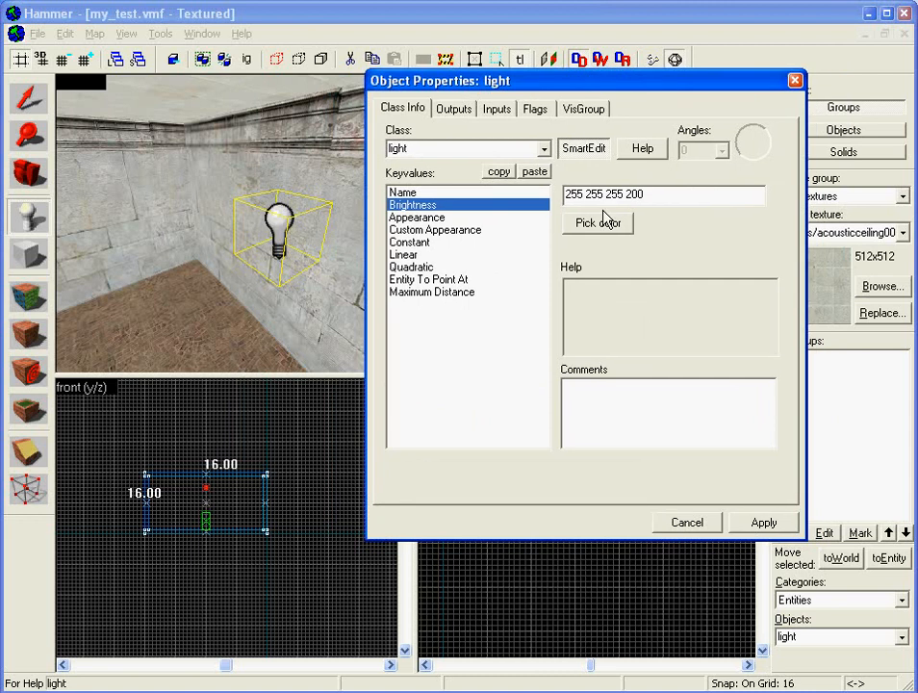
double_click(635, 194)
click(624, 194)
drag(623, 195, 524, 197)
- Try a light blue colour for the light with Pick color and apply it
click(599, 224)
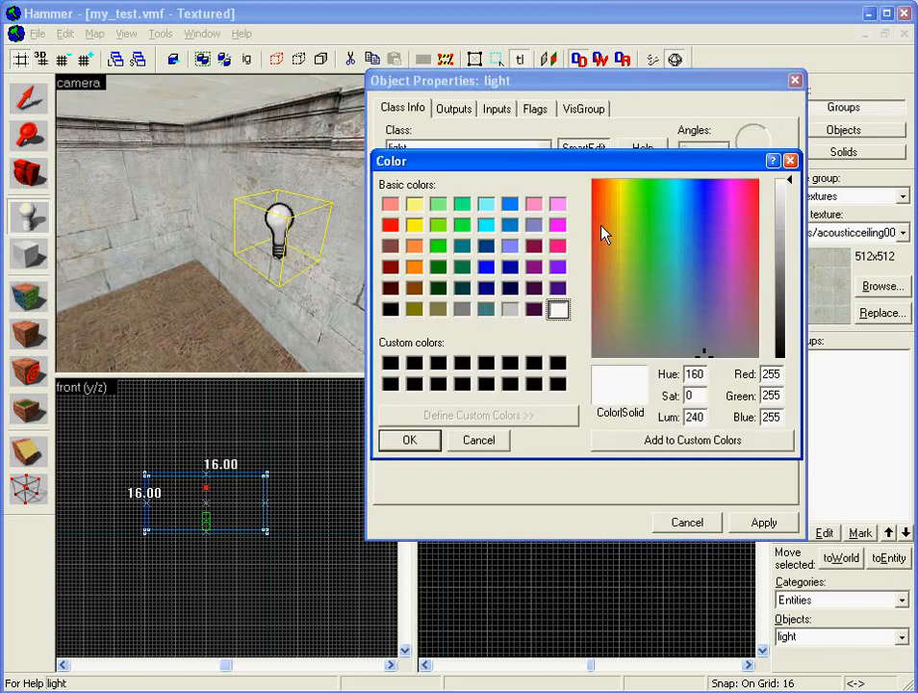
click(510, 247)
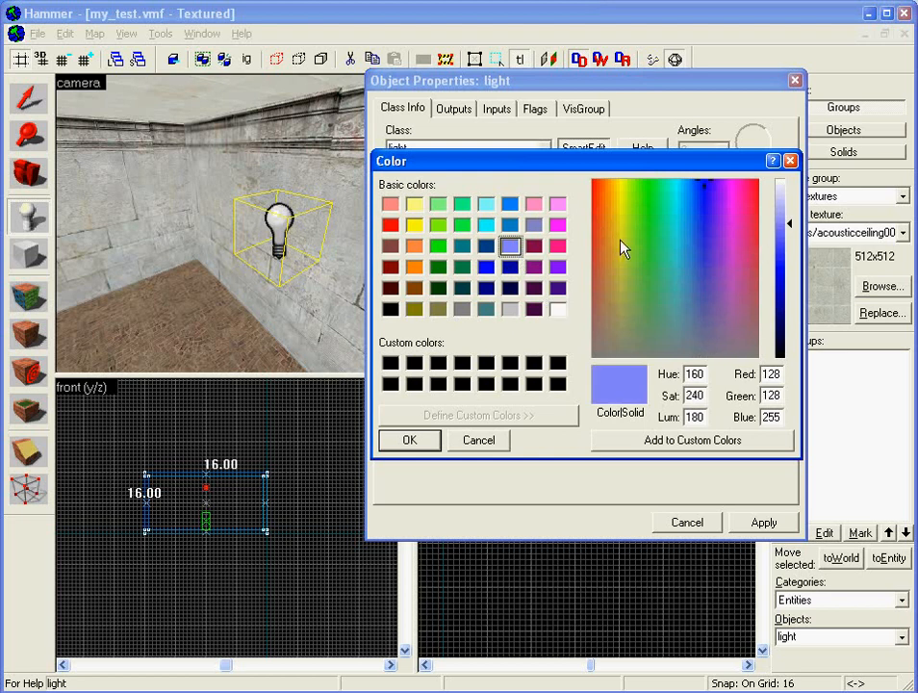
click(432, 440)
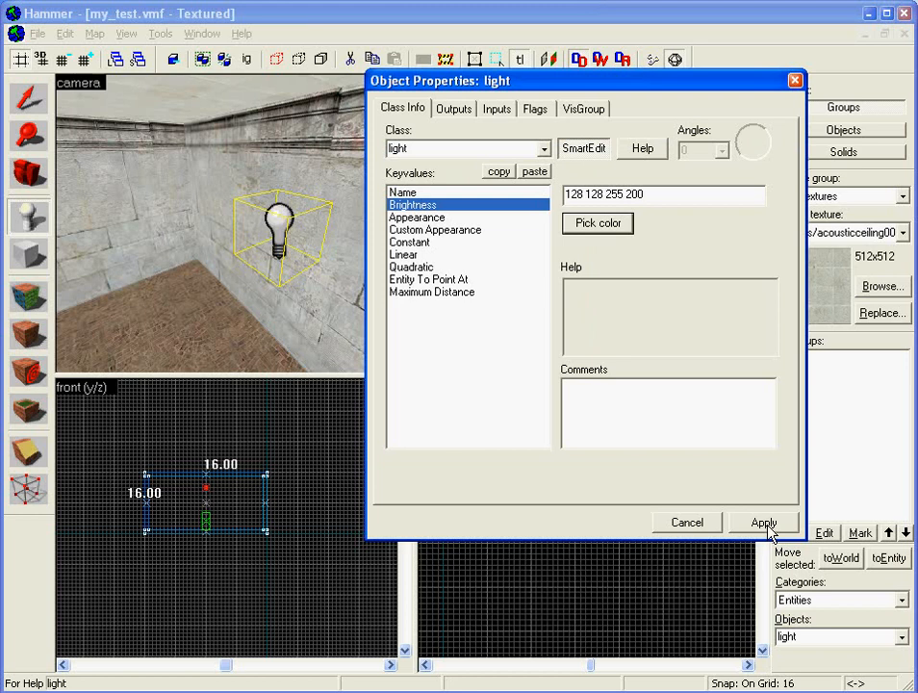
click(767, 524)
click(733, 521)
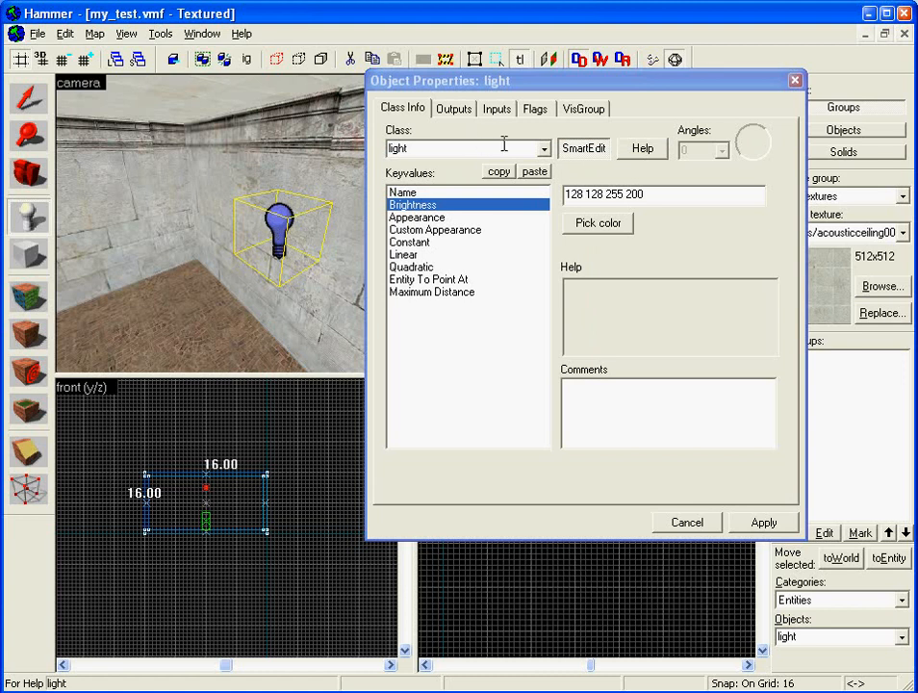
click(627, 228)
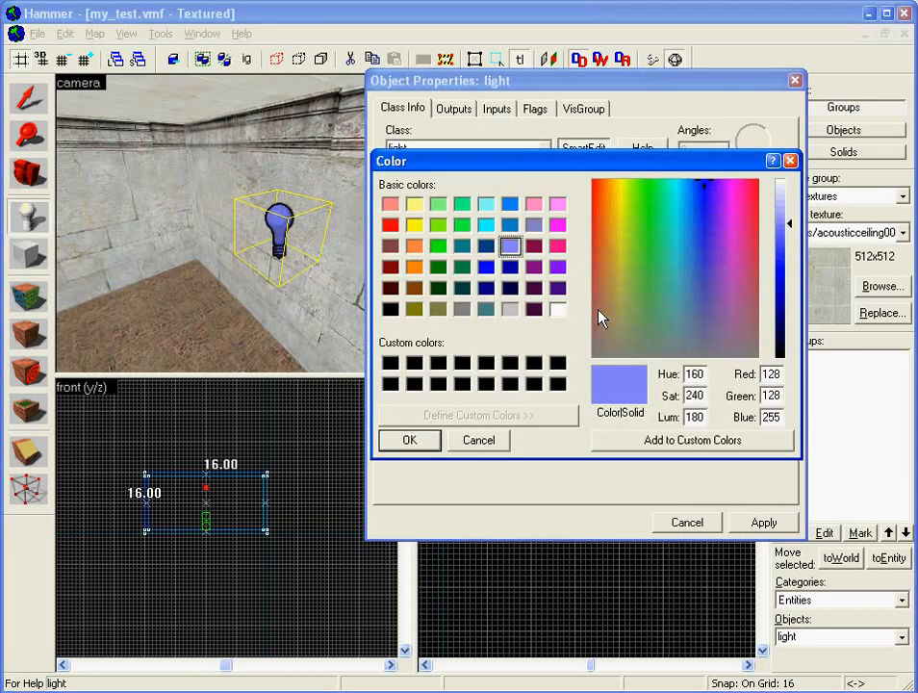
click(618, 348)
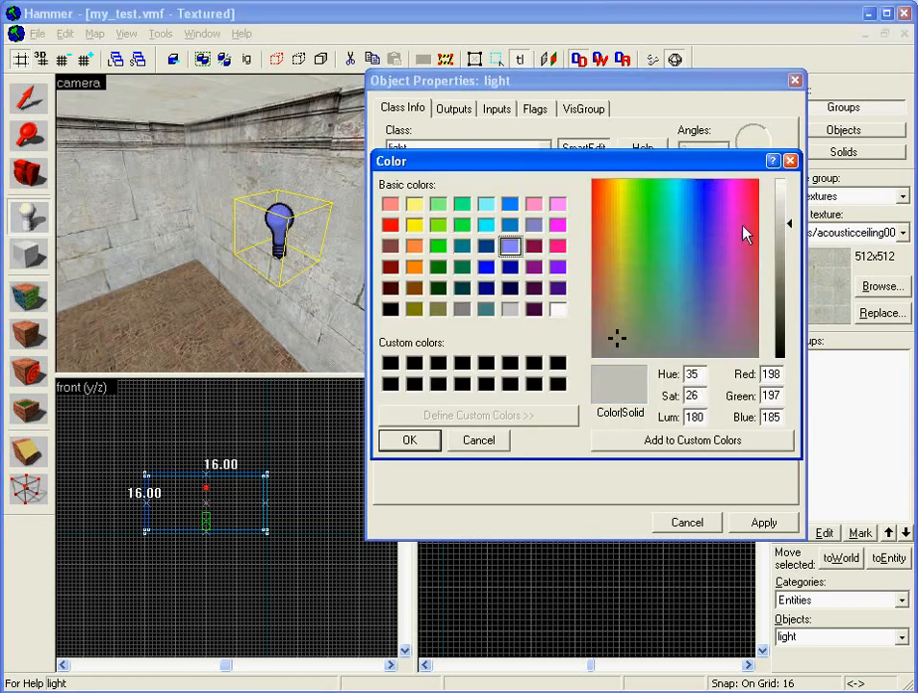
click(790, 205)
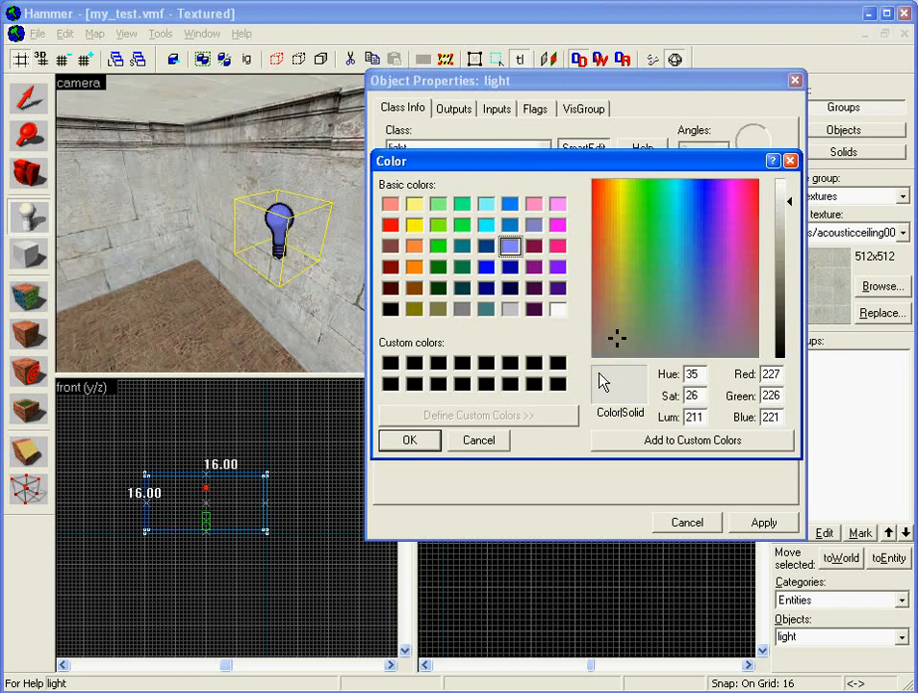
click(405, 441)
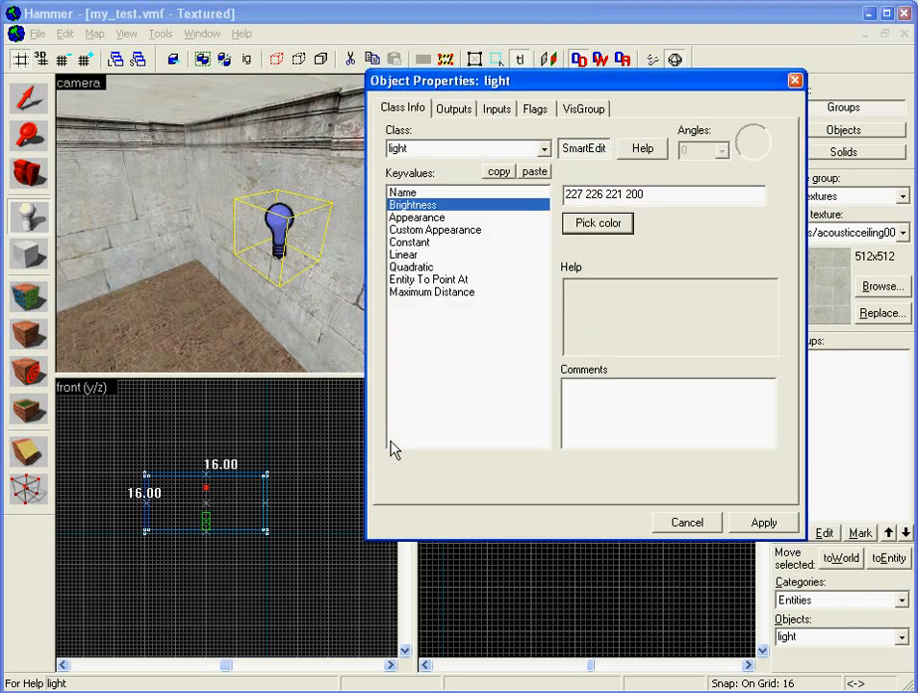
click(763, 523)
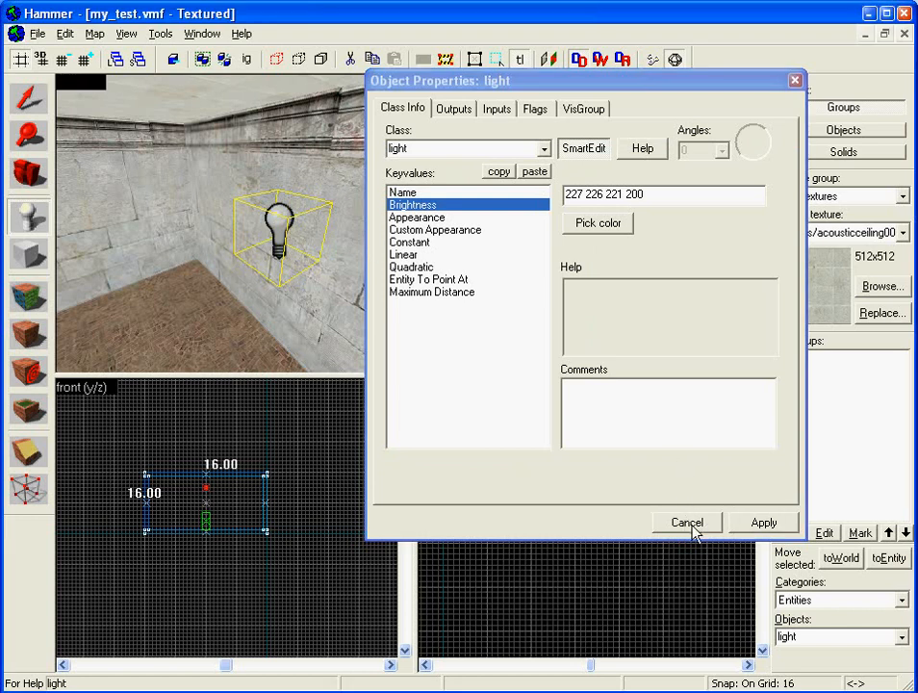
click(694, 529)
click(365, 197)
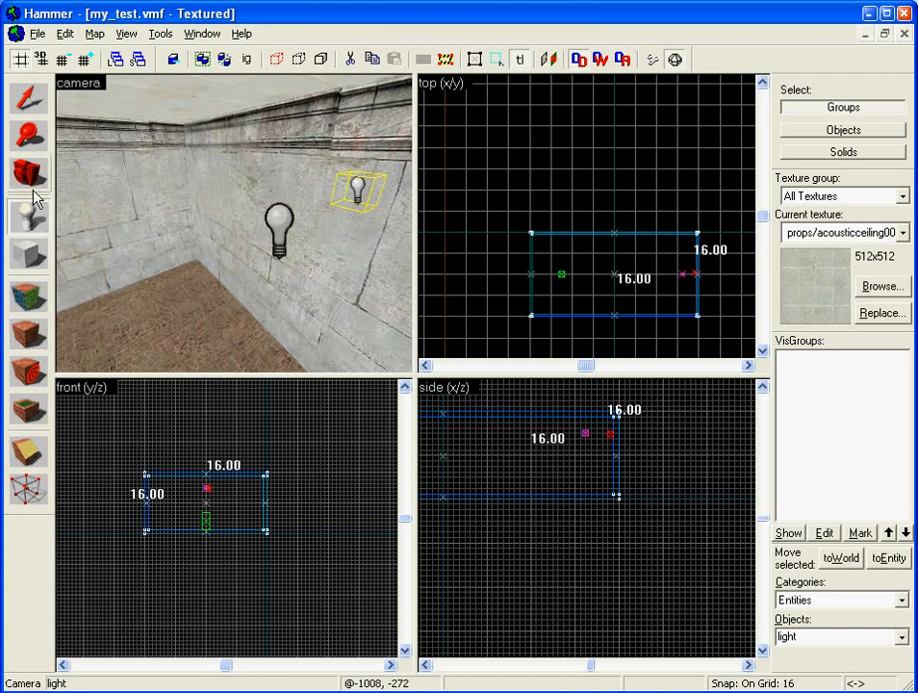
- Deselect the new light, turn the 3D view back to the room, and save my_test.vmf
click(25, 104)
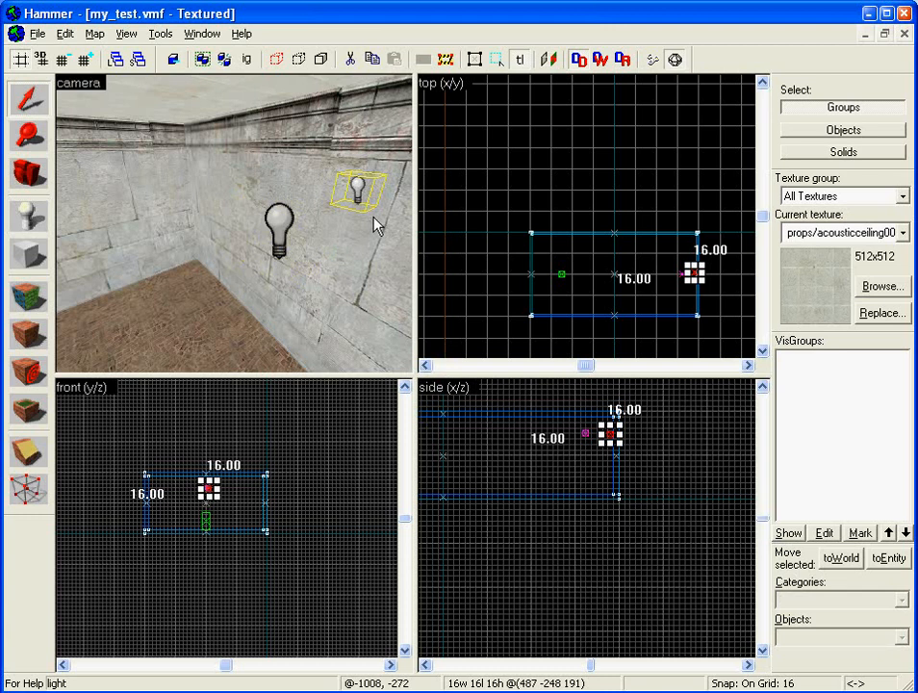
key(Escape)
key(z)
key(Down)
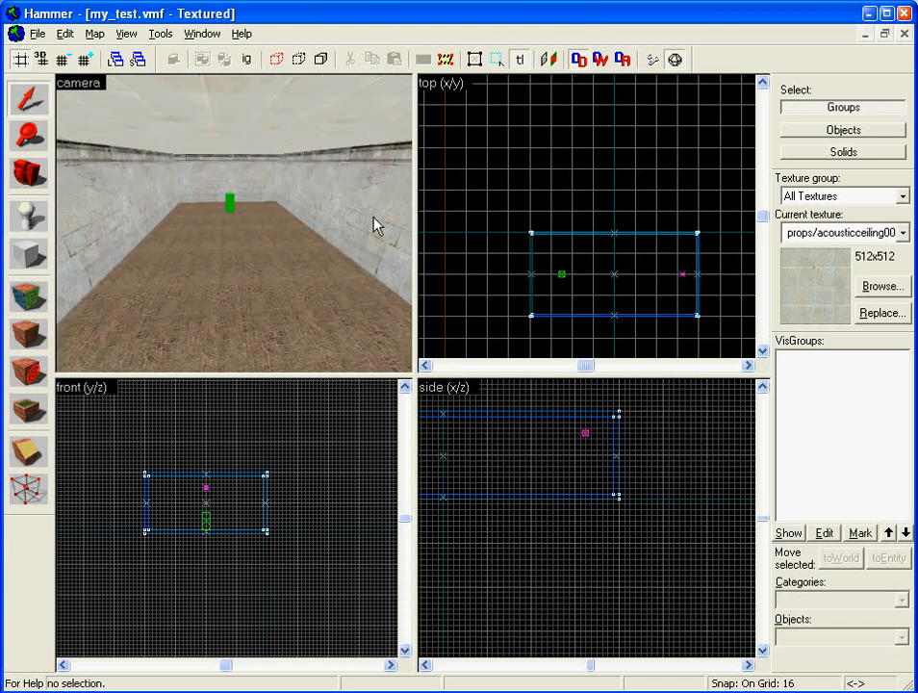
click(35, 33)
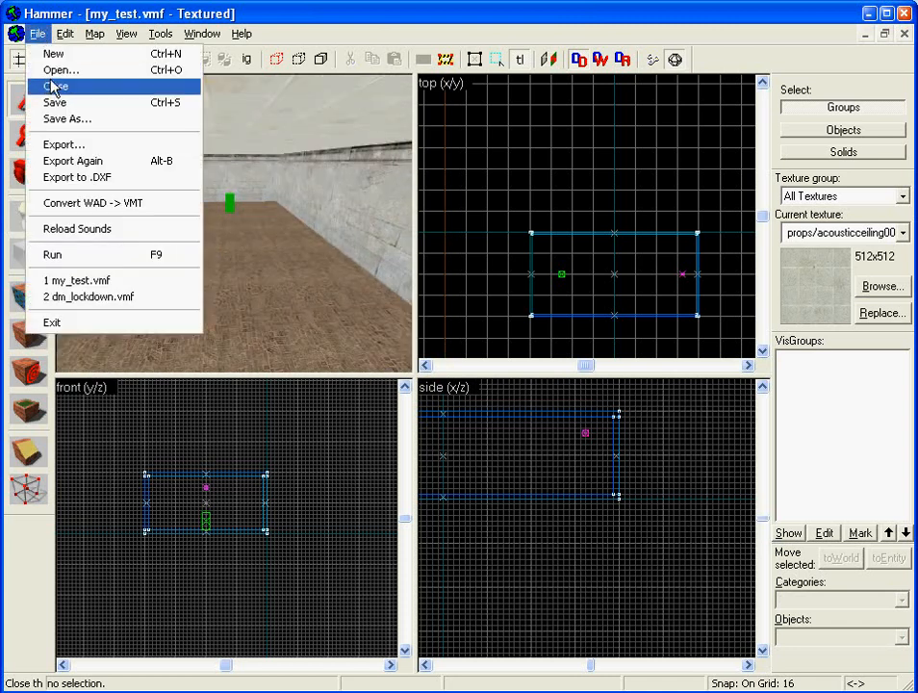
click(56, 102)
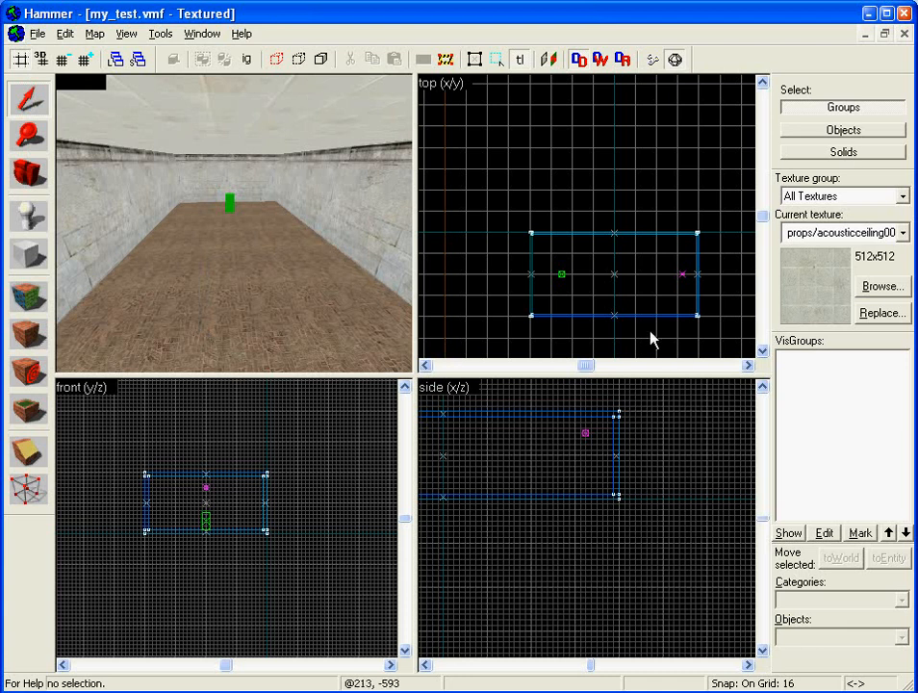
- With the Entity tool, set the placement point on the floor at the room's far end
right_click(613, 280)
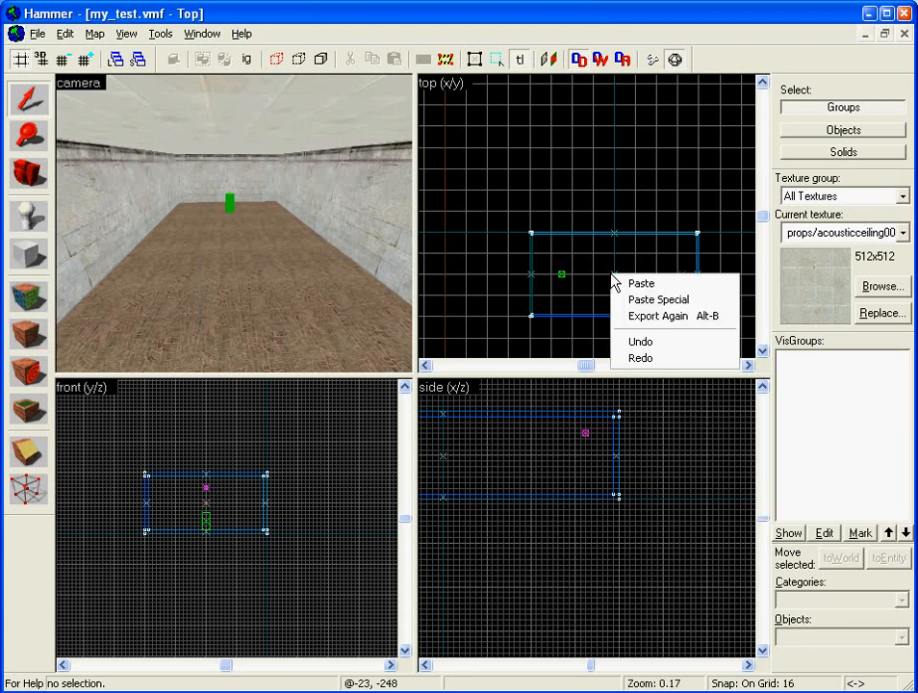
click(593, 281)
click(31, 215)
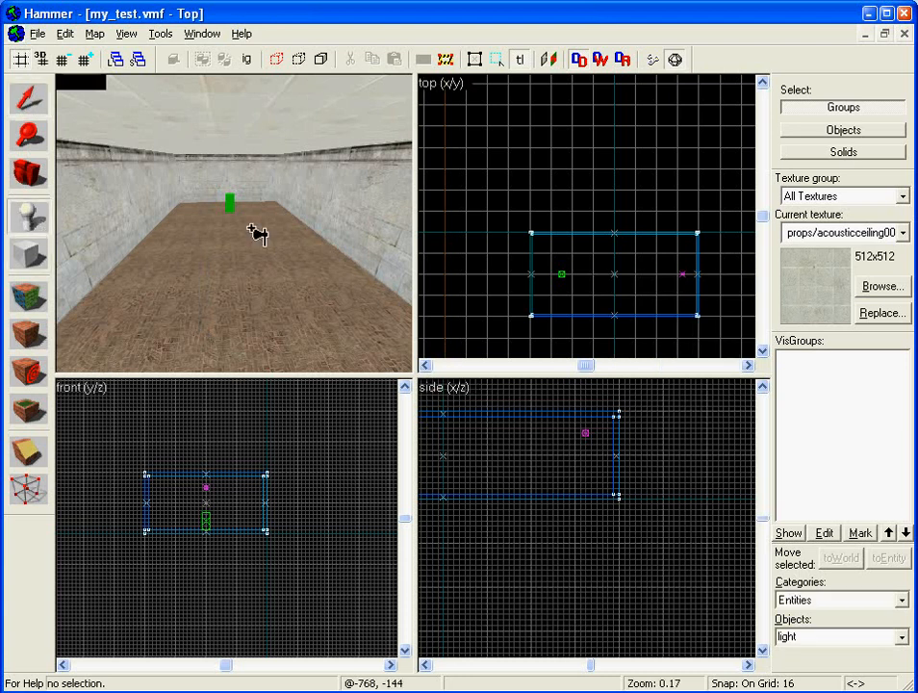
click(597, 275)
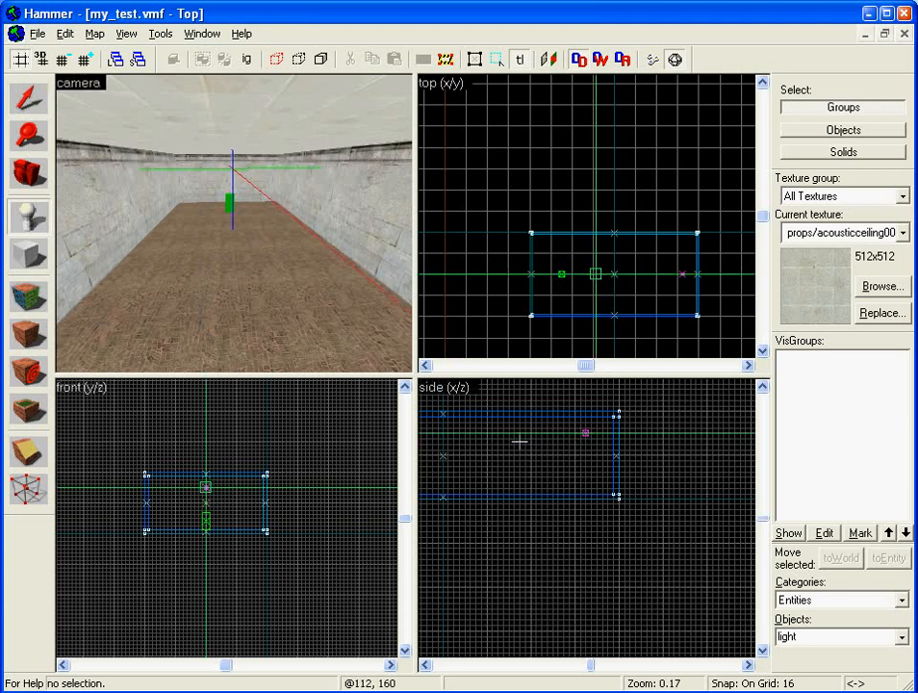
key(Left)
key(Left)
key(Left)
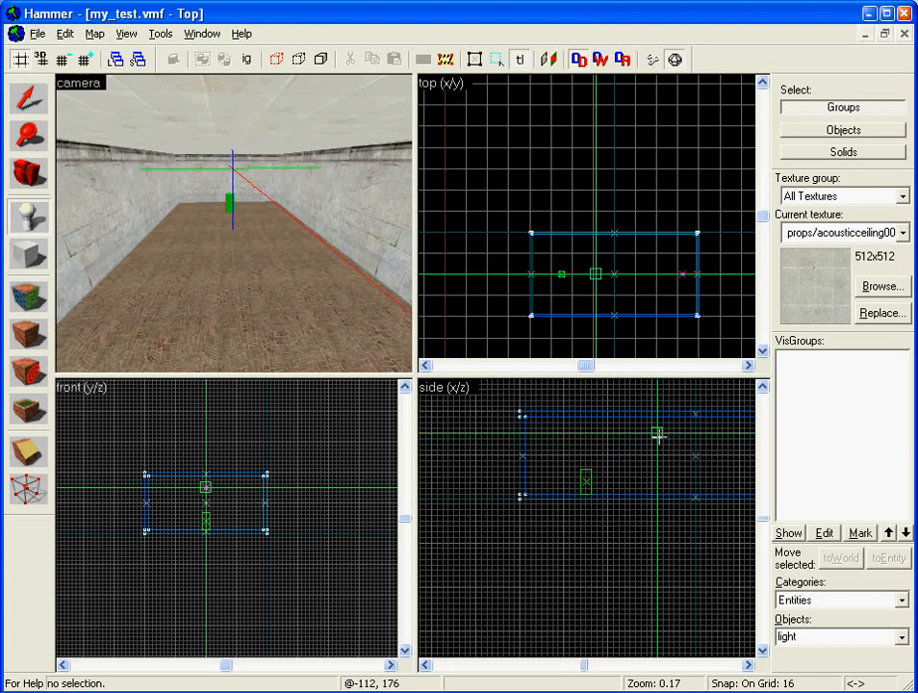
click(705, 490)
drag(705, 489, 739, 483)
key(Right)
key(Right)
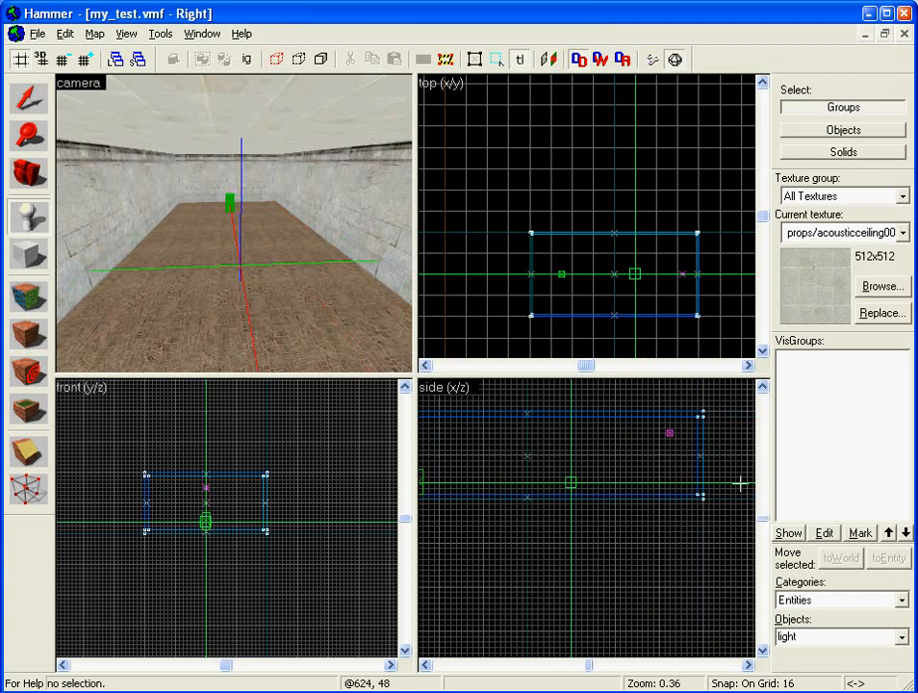
mouse_move(569, 478)
mouse_down()
mouse_move(683, 481)
mouse_move(675, 488)
mouse_up()
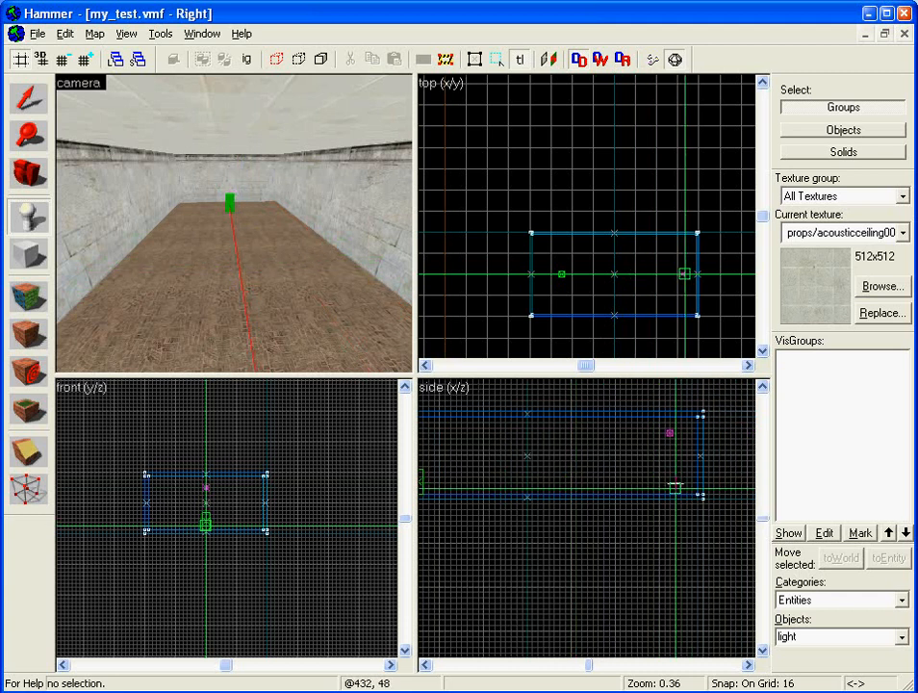
- Choose weapon_ar2 from the Objects list
click(903, 637)
drag(904, 544, 903, 618)
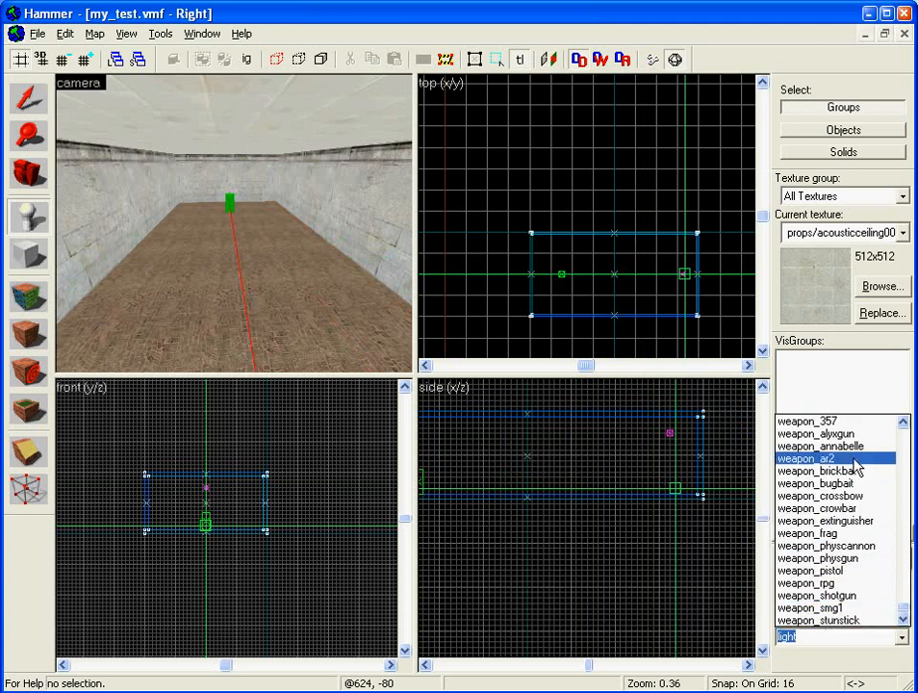
click(808, 459)
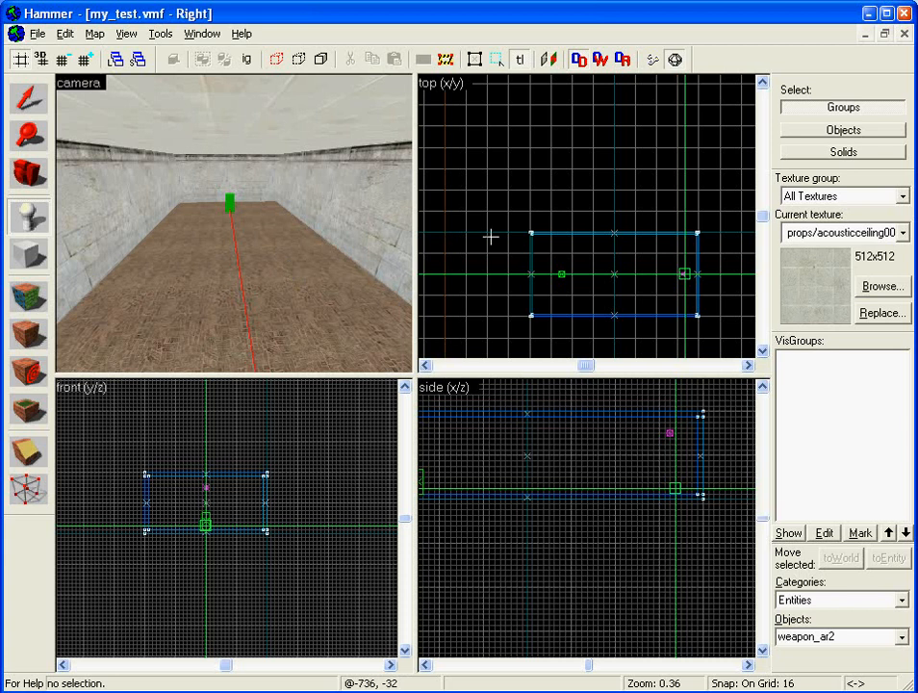
- Create the weapon_ar2 entity and fly the 3D camera up close to it
key(Return)
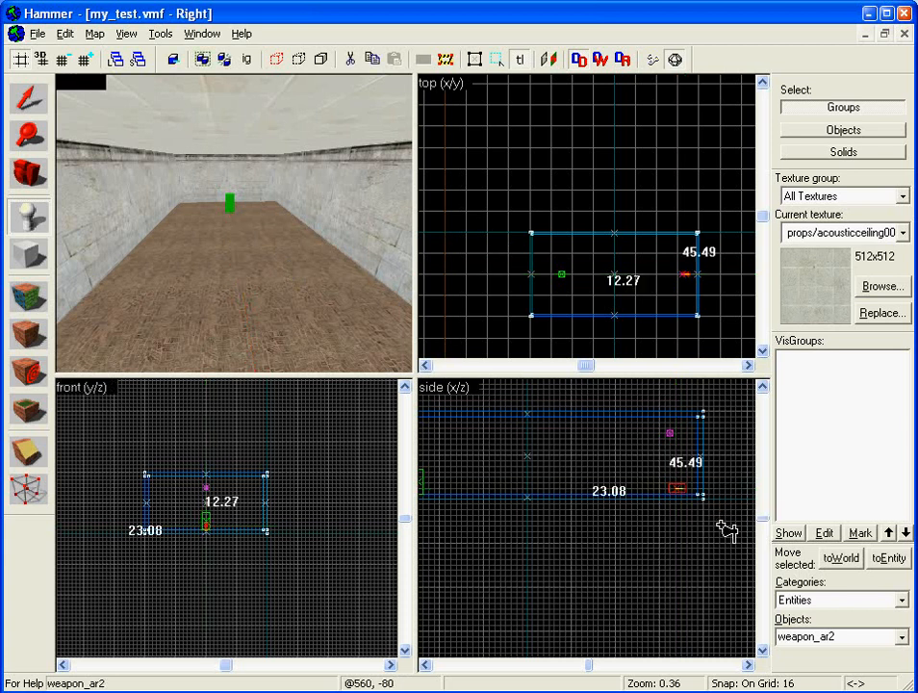
key(Up)
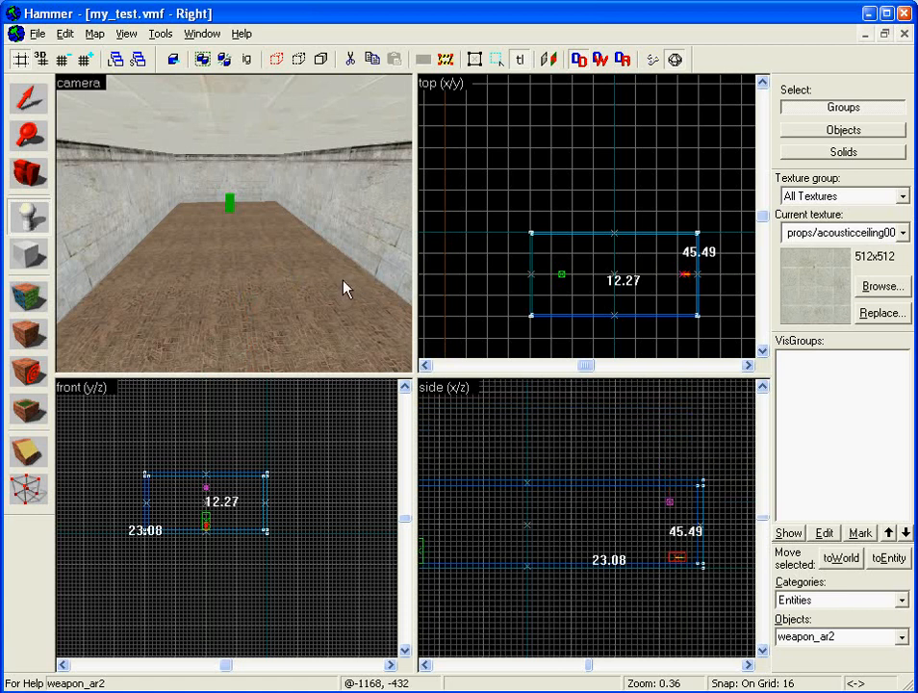
key(Up)
key(Down)
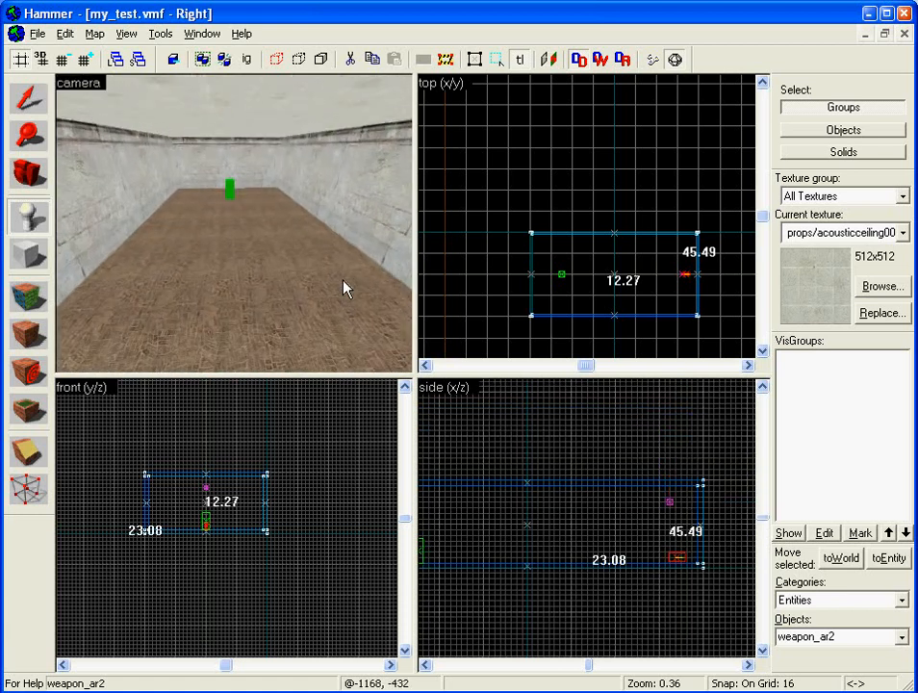
key(Right)
key(Left)
key(Up)
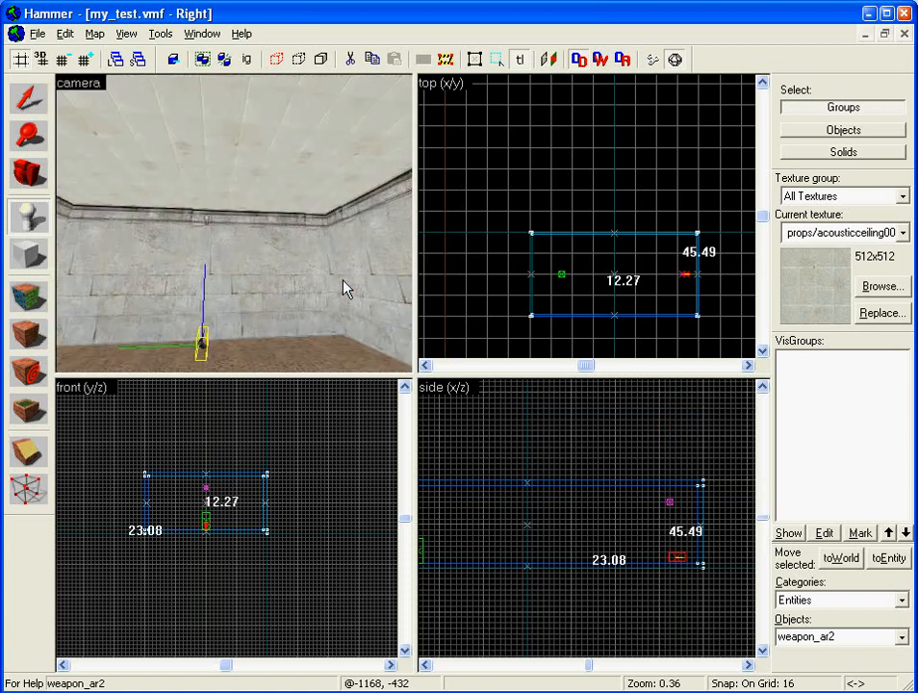
key(Down)
key(w)
key(Left)
key(w)
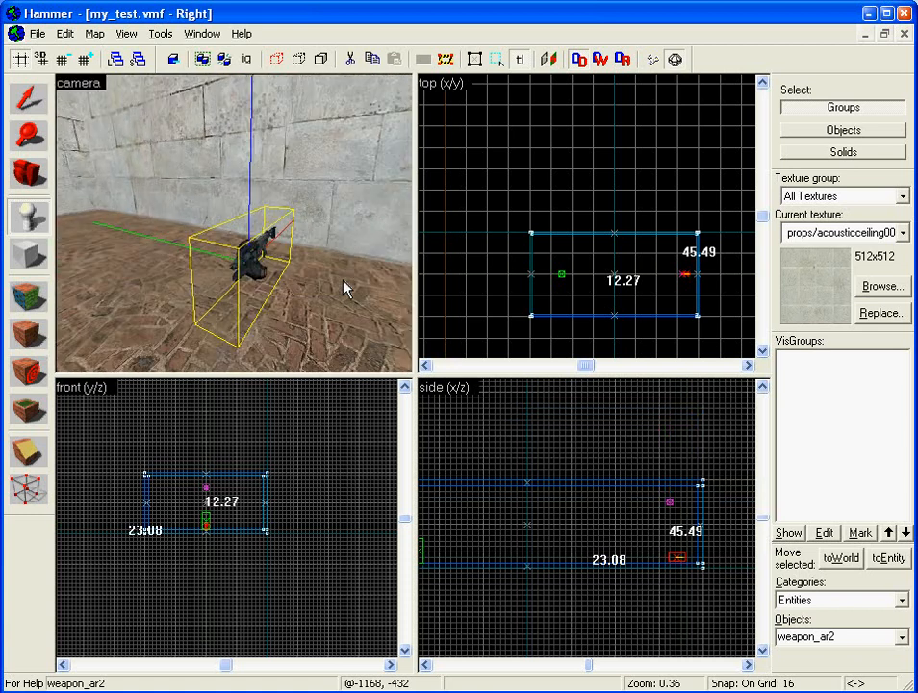
- Back the 3D camera away and look along the room to see the weapon from afar
key(Left)
key(Down)
key(s)
key(Up)
key(Right)
key(Up)
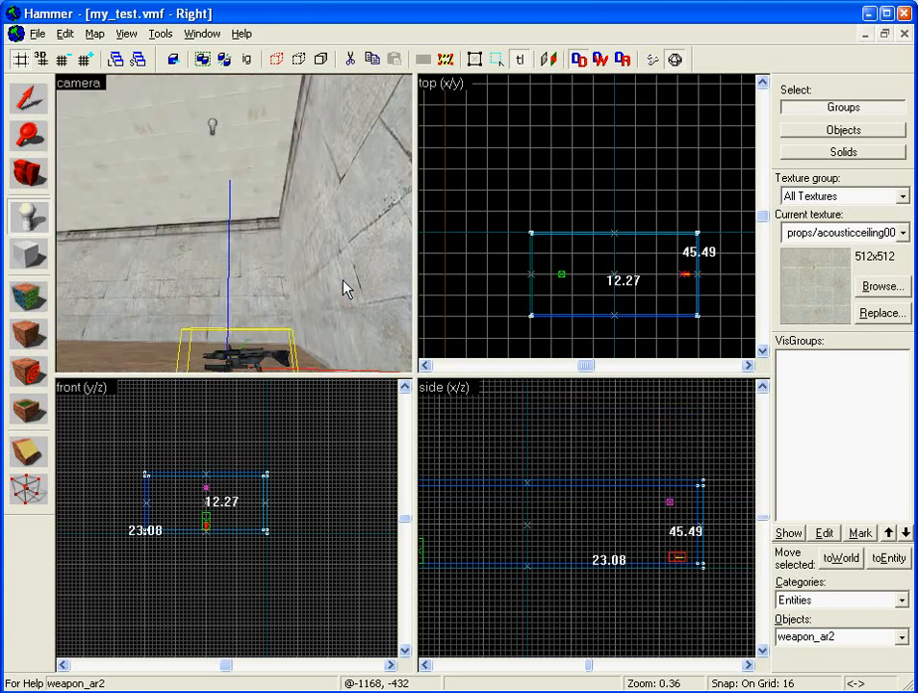
key(Left)
key(Up)
key(Down)
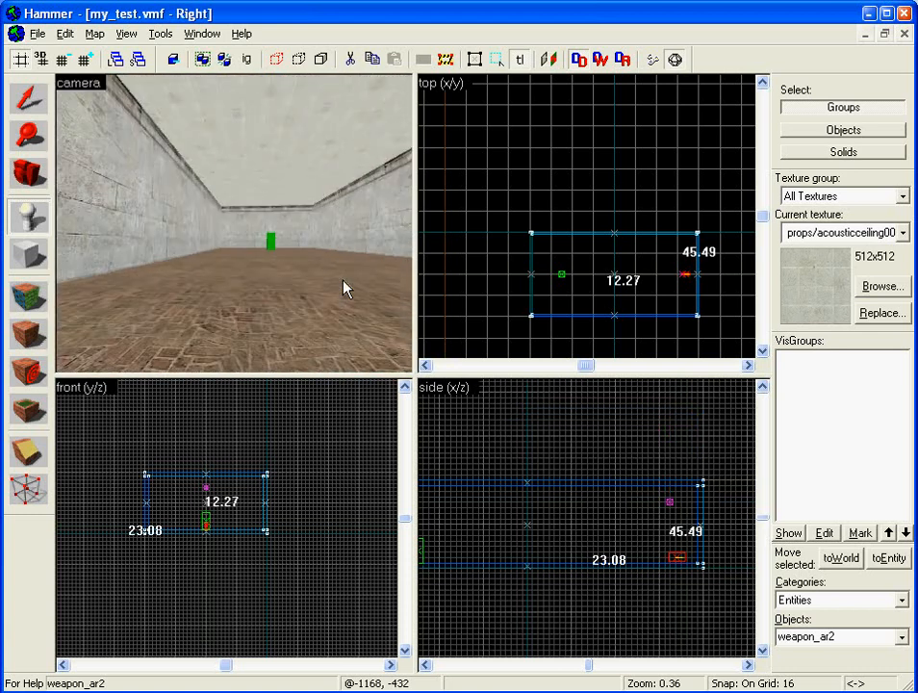
key(Right)
click(36, 34)
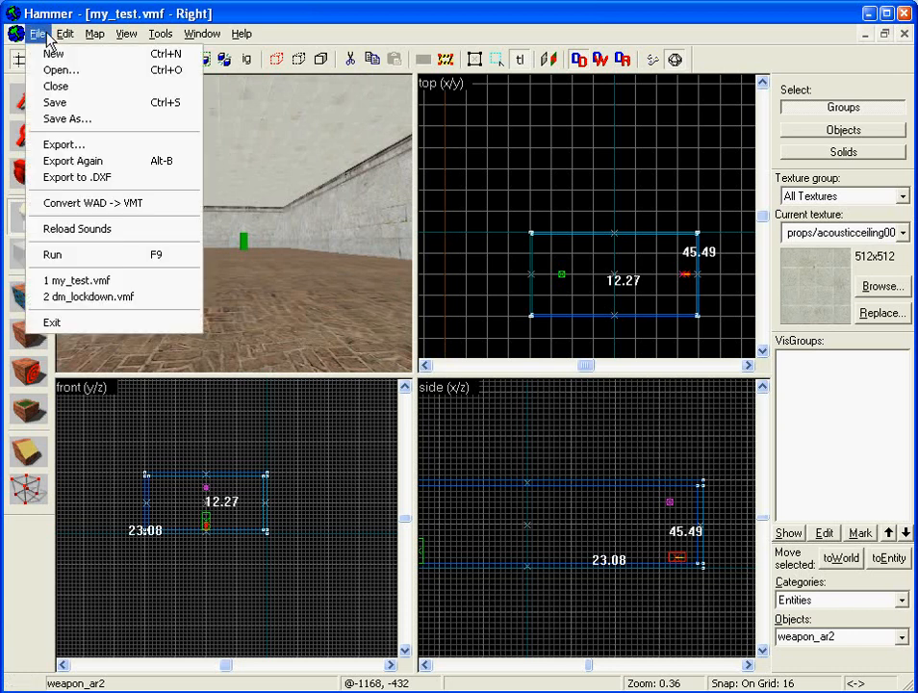
- Save my_test.vmf now that it holds the weapon_ar2
click(61, 104)
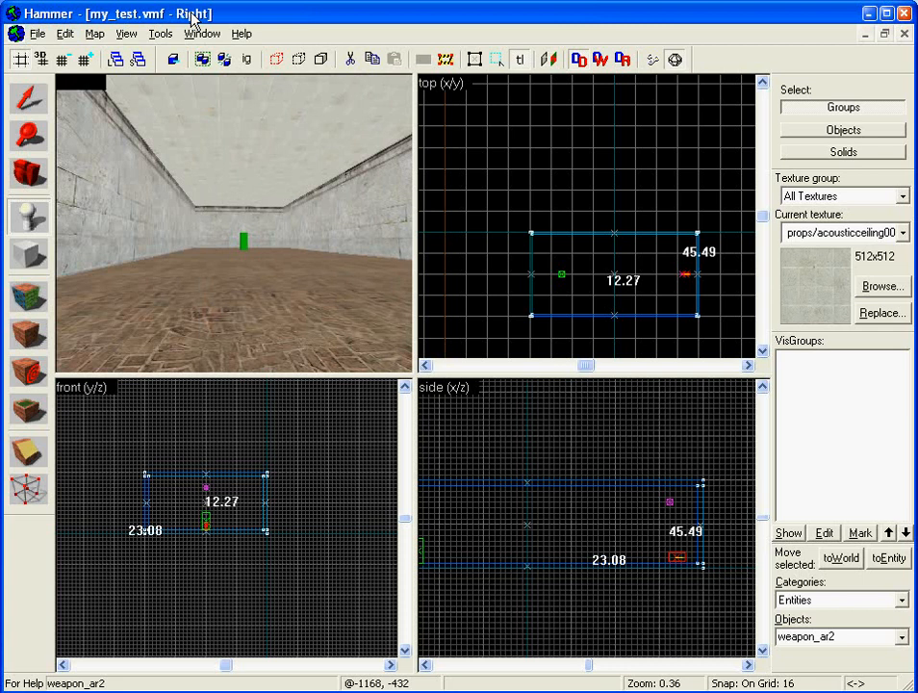
click(37, 34)
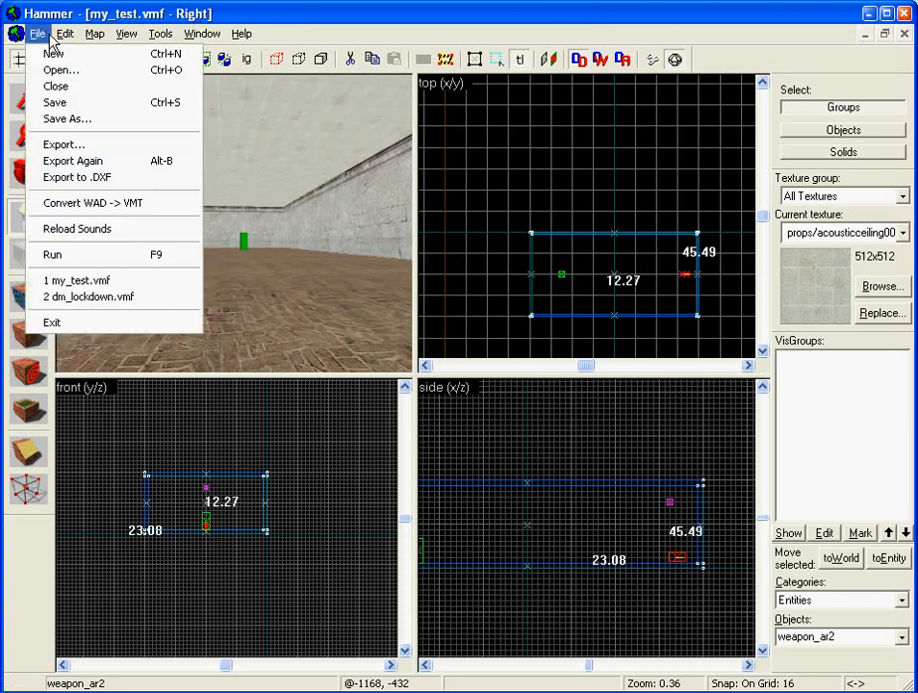
- Open Run Map with BSP, VIS and RAD on Normal and Don't run the game checked
click(99, 255)
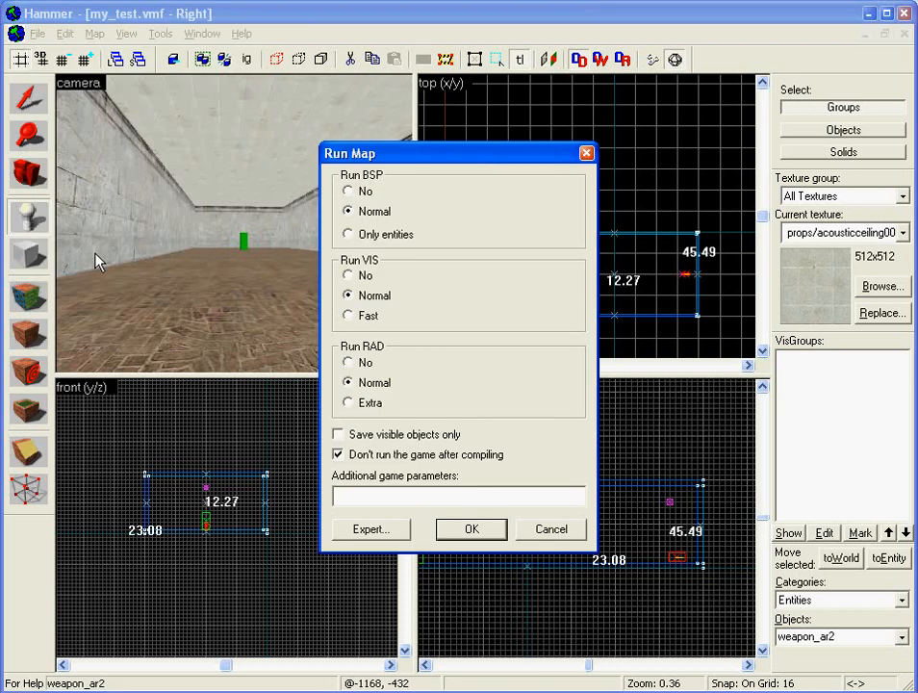
drag(453, 154, 437, 135)
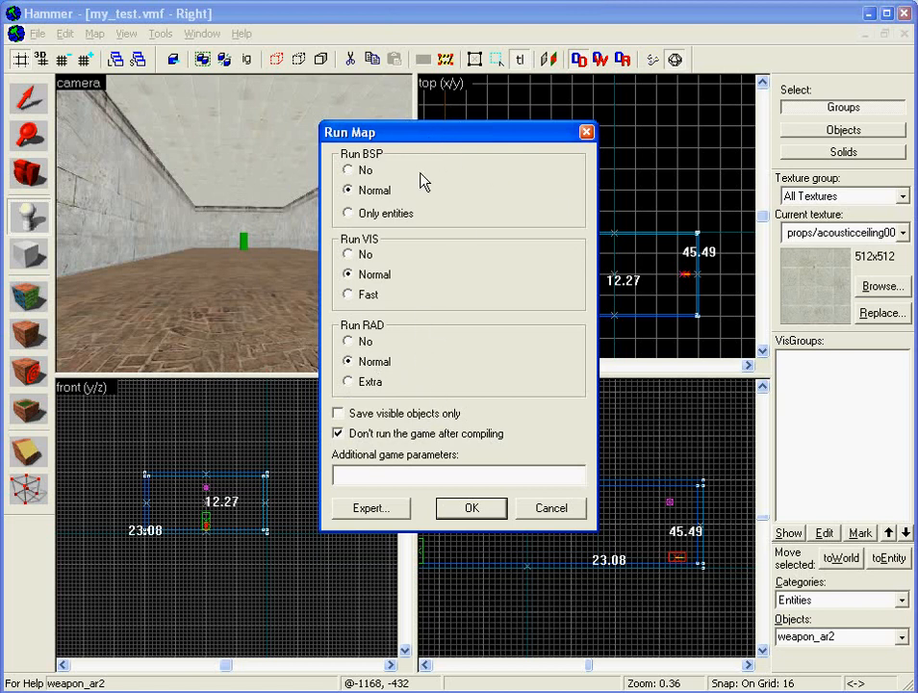
click(349, 254)
click(349, 341)
click(339, 433)
click(349, 435)
click(348, 274)
click(348, 361)
- Compile my_test and scroll the log to confirm VBSP, VIS and RAD finished
click(468, 503)
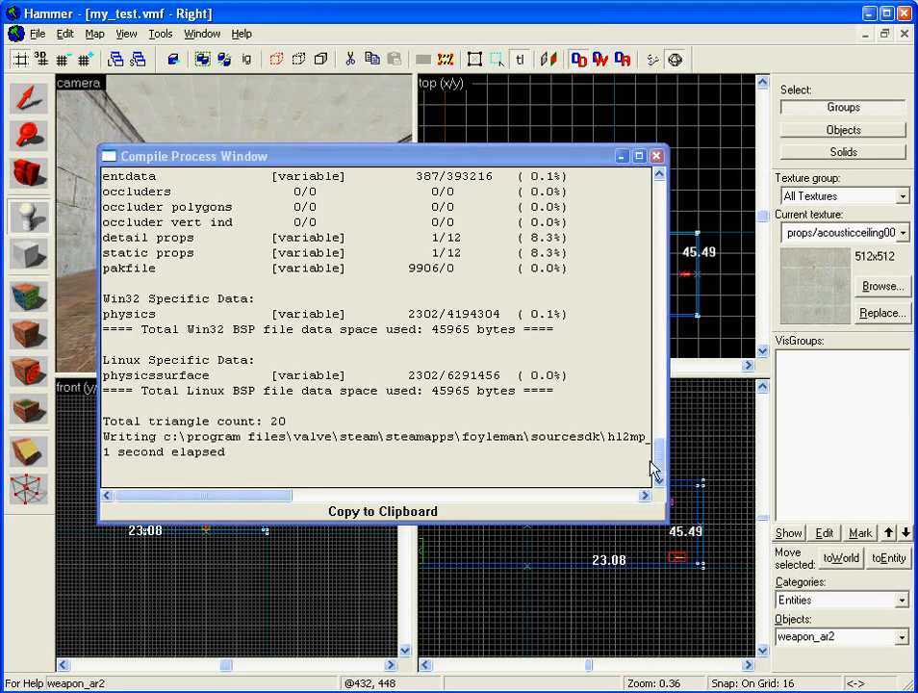
mouse_move(662, 464)
mouse_down()
mouse_move(657, 180)
mouse_move(662, 481)
mouse_up()
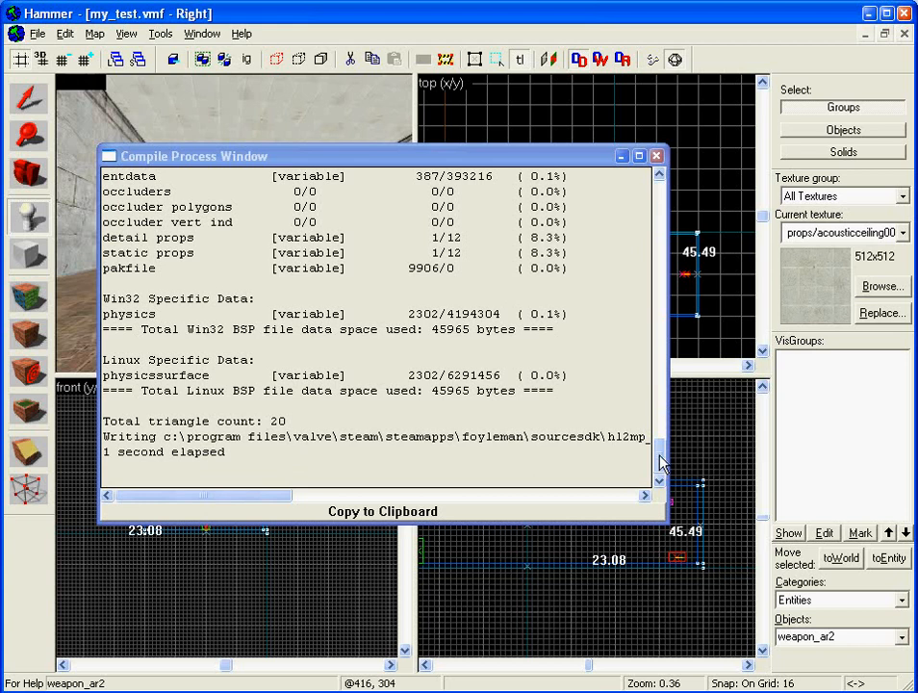
mouse_move(663, 464)
mouse_down()
mouse_move(661, 197)
mouse_move(656, 388)
mouse_move(668, 462)
mouse_up()
- Close the Compile Process Window and exit Hammer
click(657, 156)
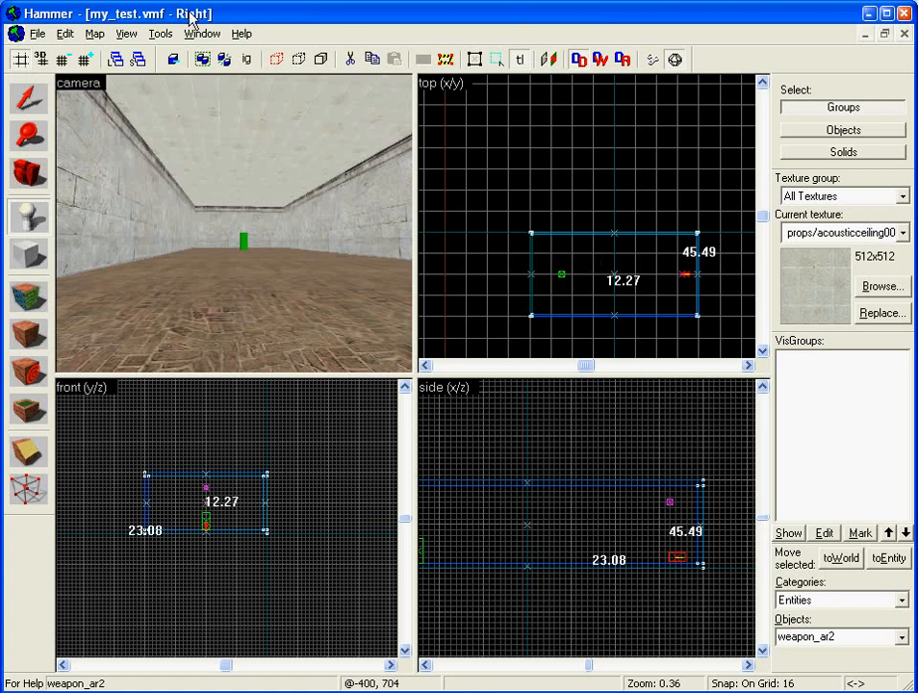
click(903, 14)
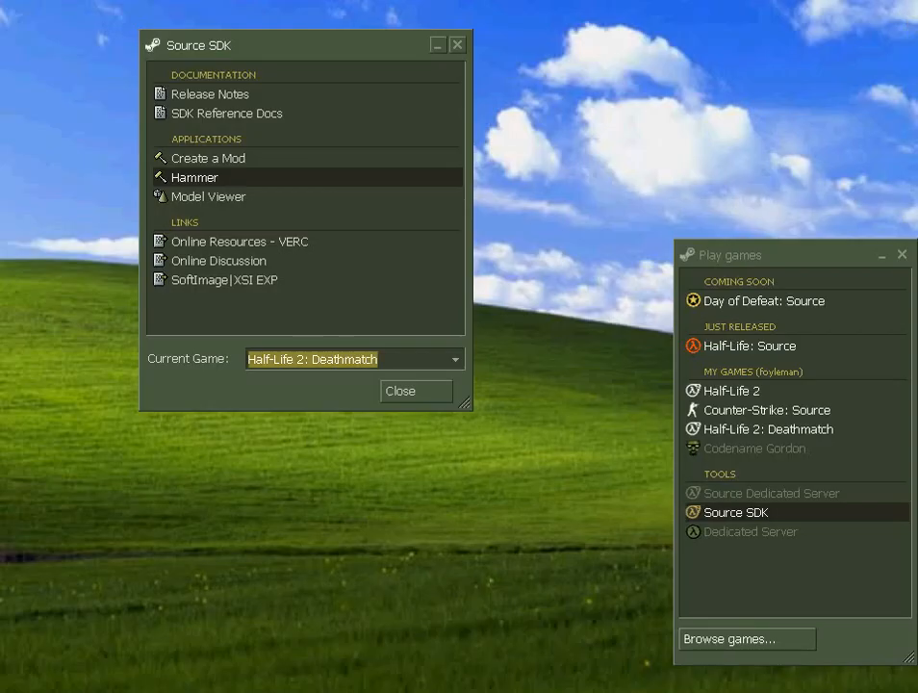
- In Explorer, browse Program Files\Valve\Steam\SteamApps to half-life 2 deathmatch\hl2mp\maps
key(super+e)
drag(428, 79, 461, 78)
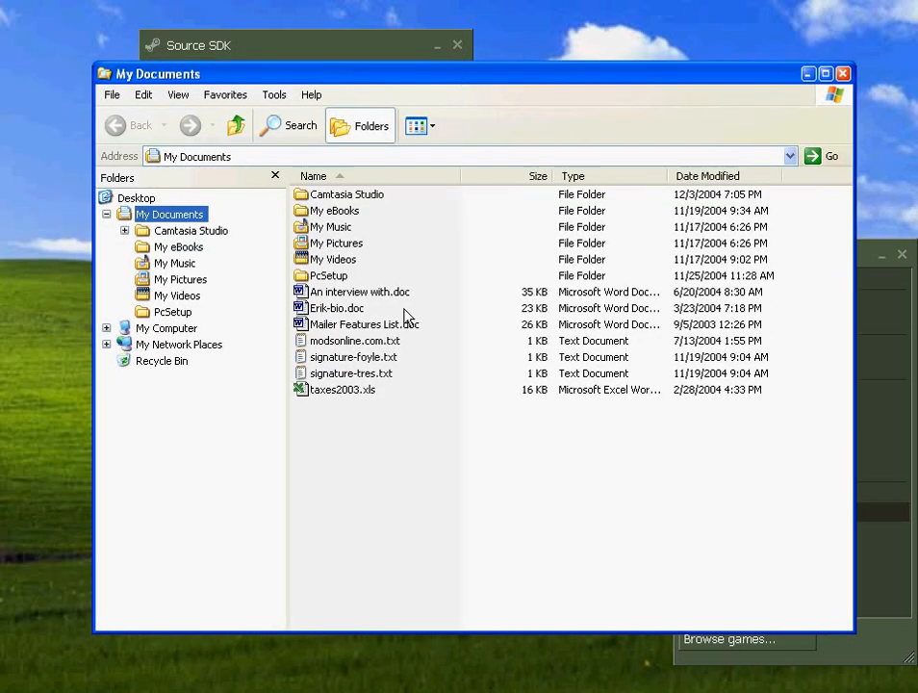
click(166, 329)
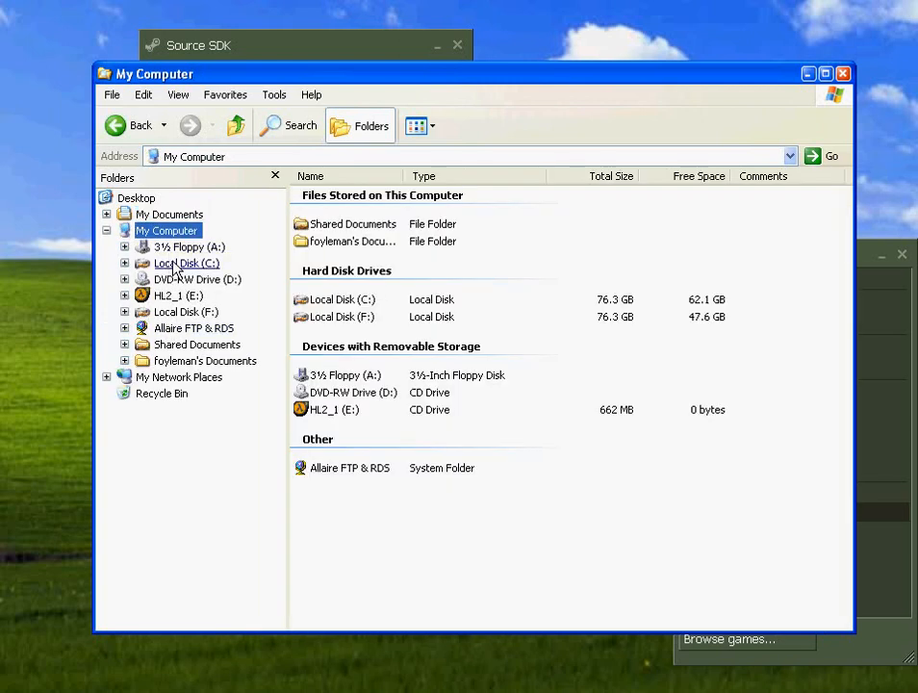
click(173, 264)
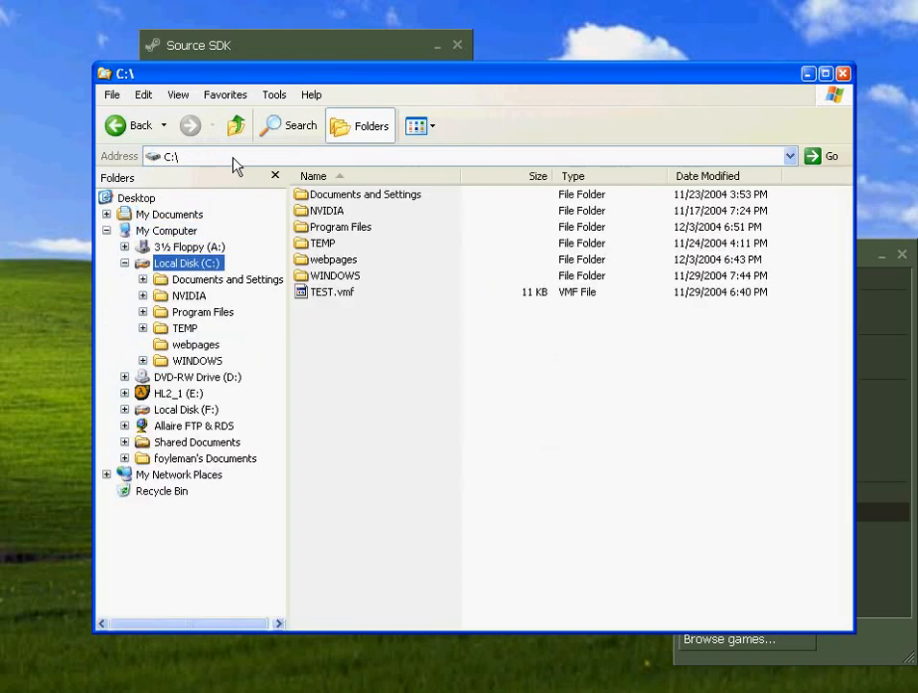
click(194, 314)
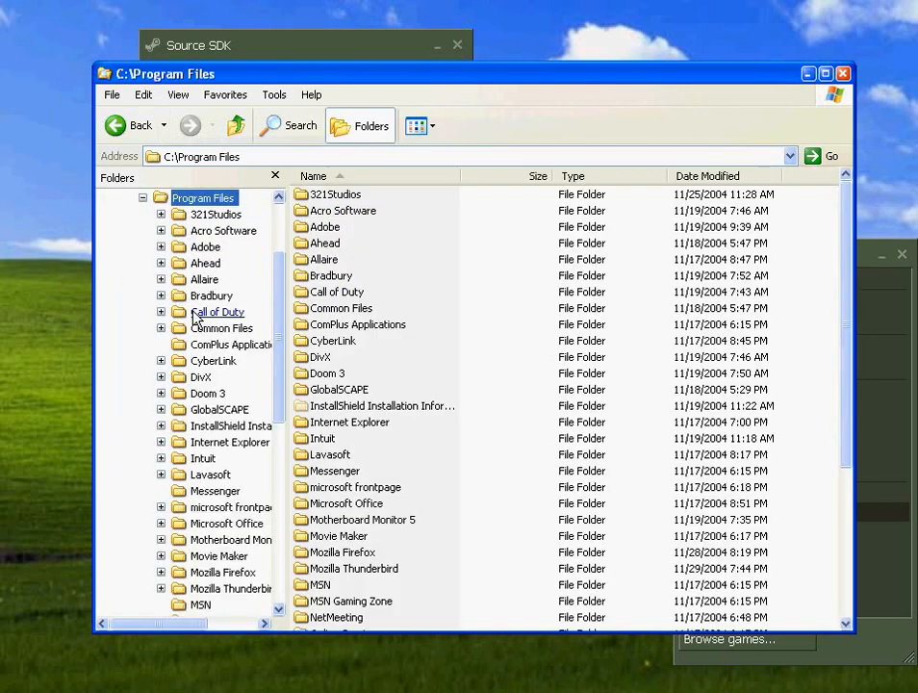
scroll(245, 523, down, 8)
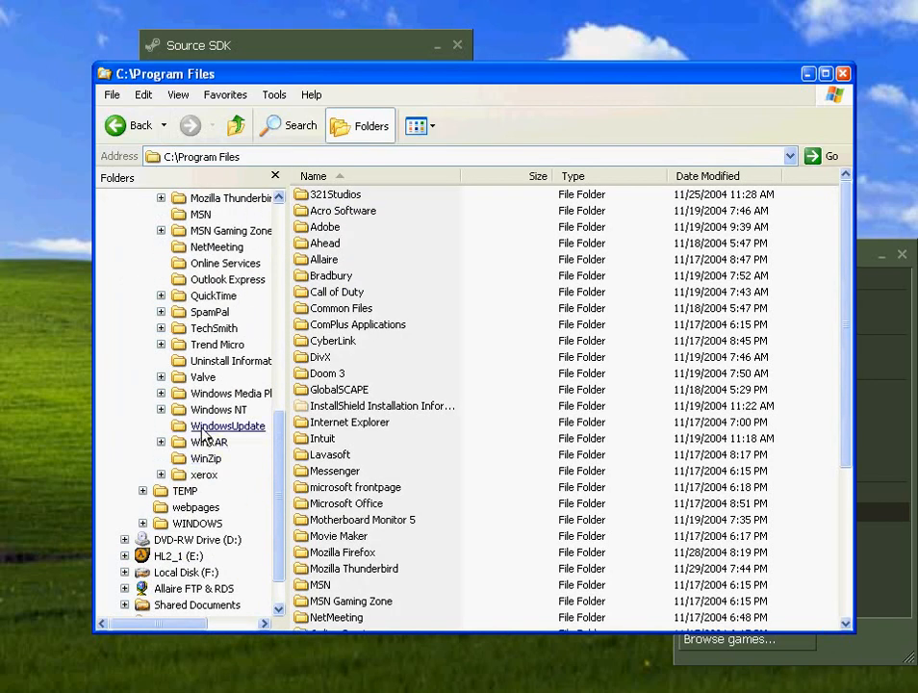
click(204, 379)
click(220, 395)
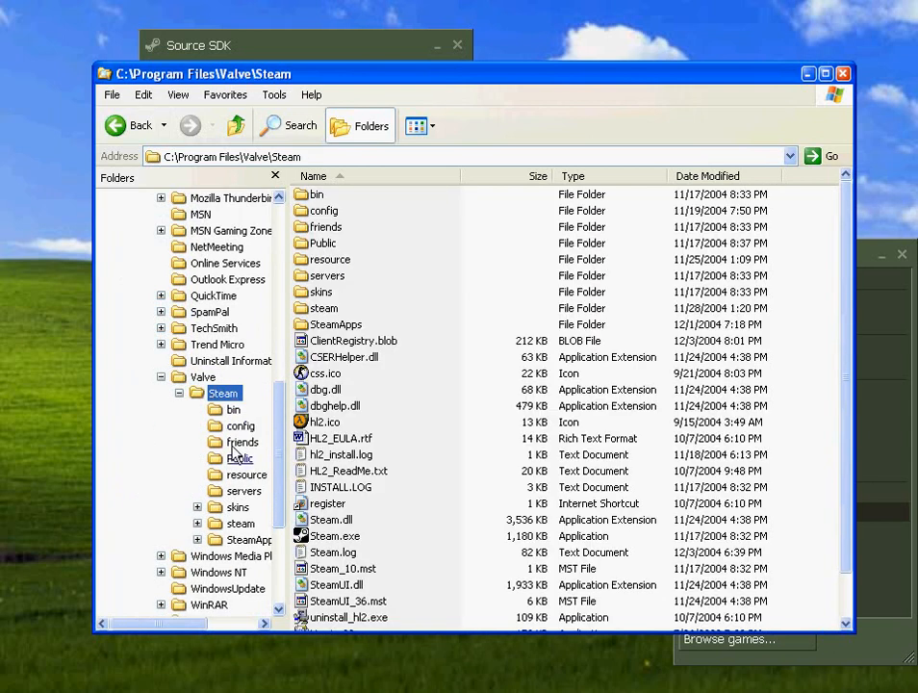
click(243, 539)
click(254, 556)
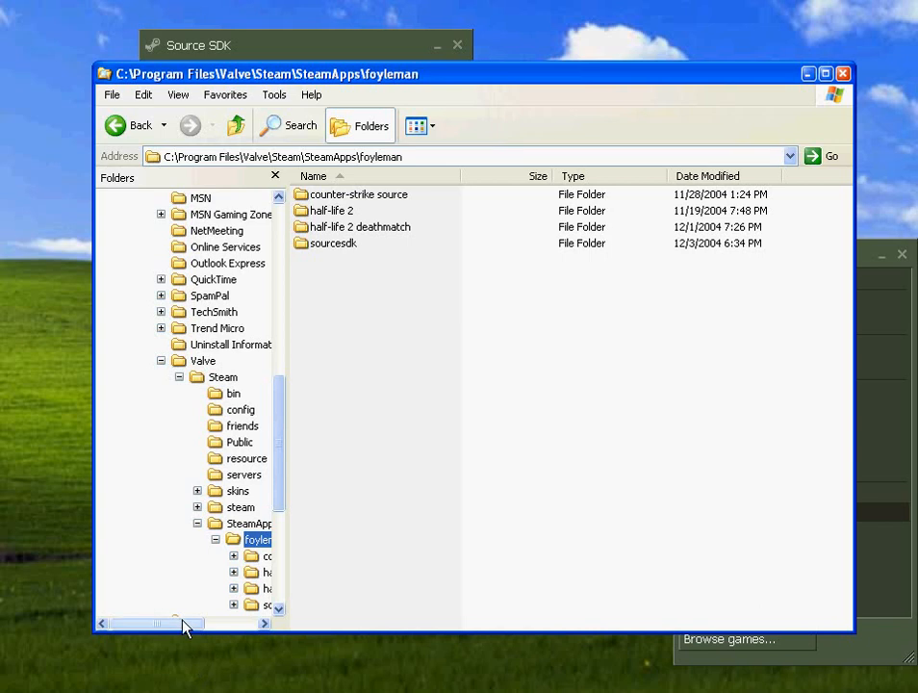
drag(183, 622, 234, 622)
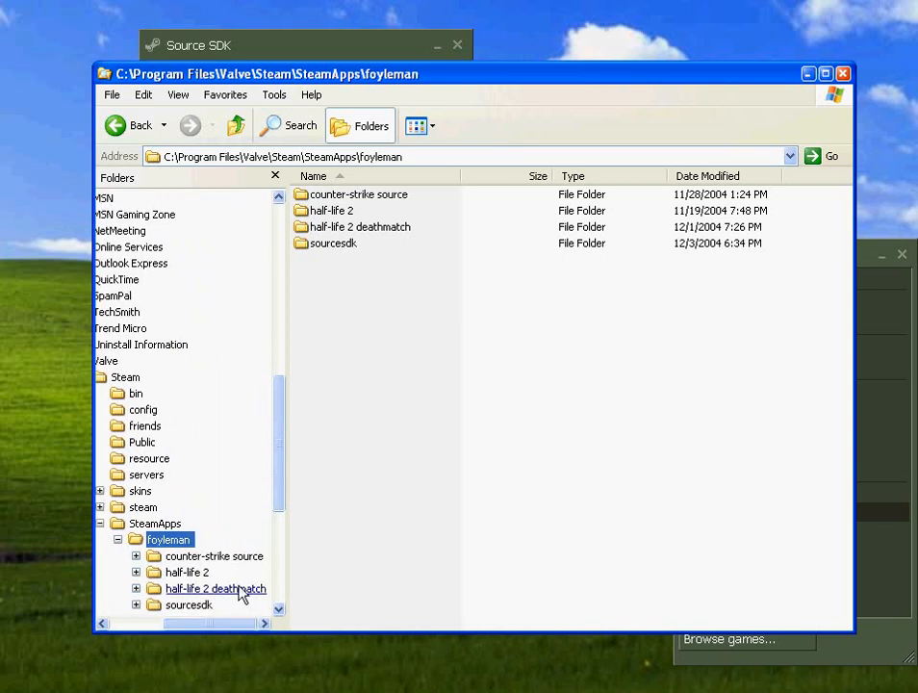
click(238, 589)
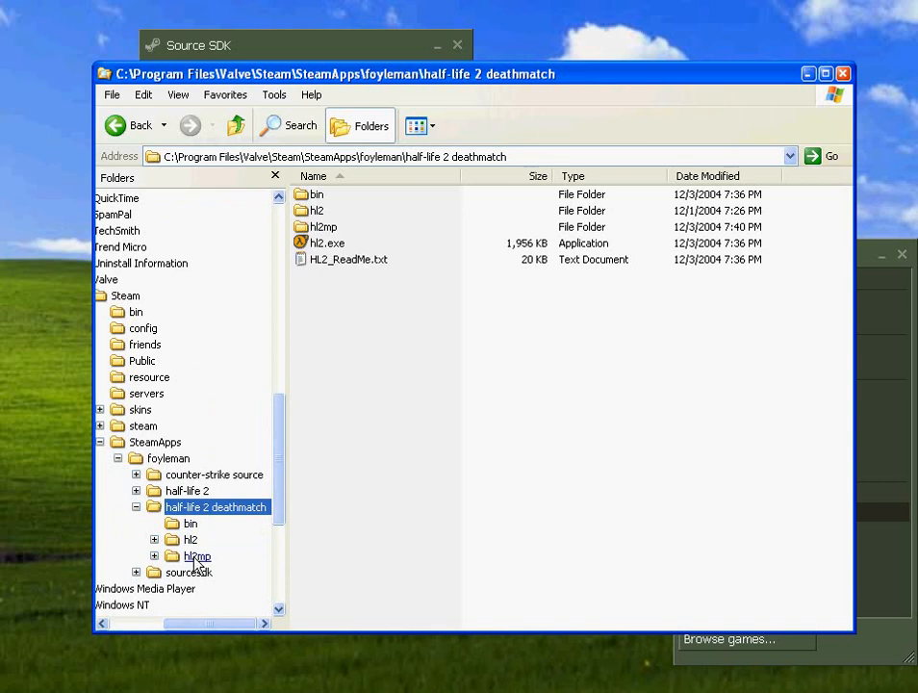
click(195, 558)
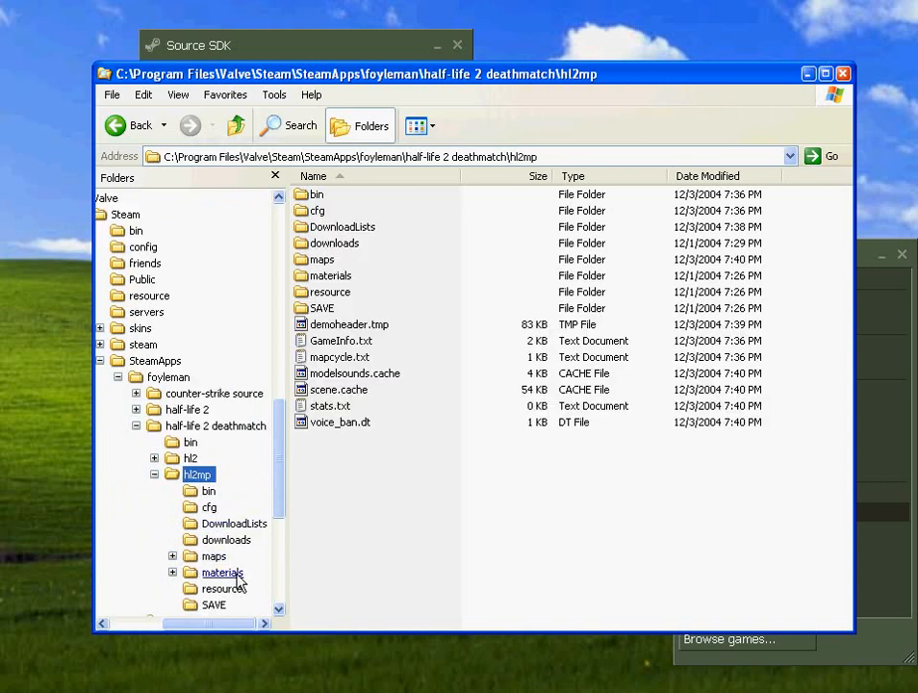
click(212, 556)
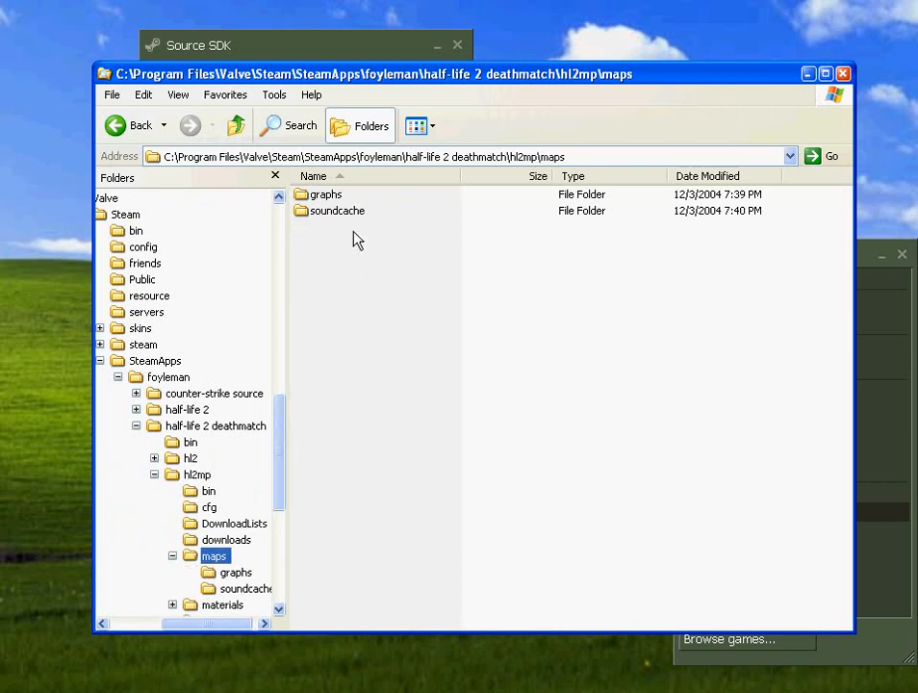
- Select my_test.bsp in sourcesdk\hl2mp_sample_content\maps
mouse_move(280, 449)
mouse_down()
mouse_move(280, 469)
mouse_move(280, 443)
mouse_up()
drag(277, 421, 277, 481)
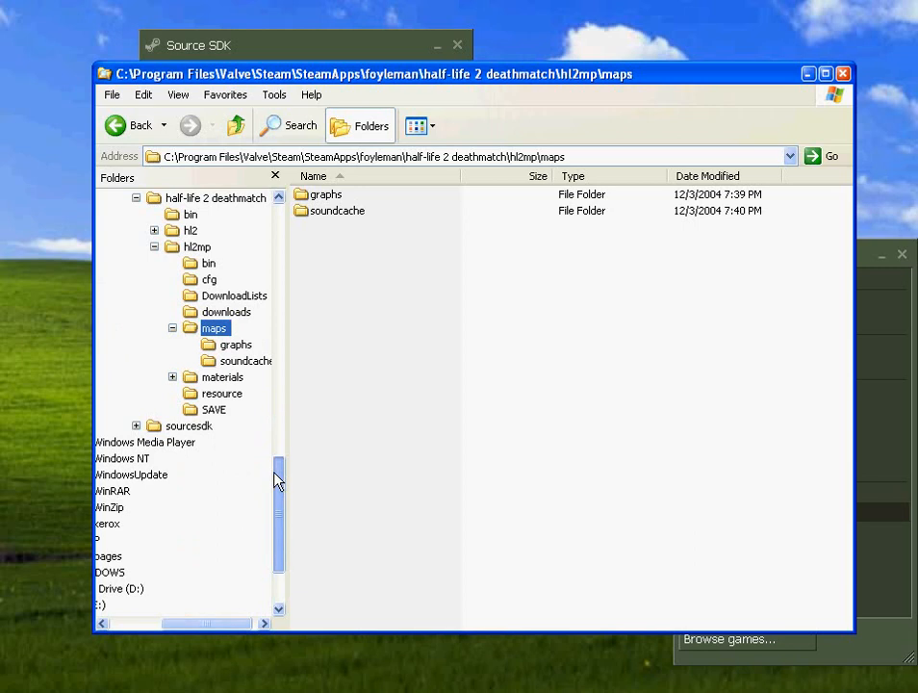
click(188, 425)
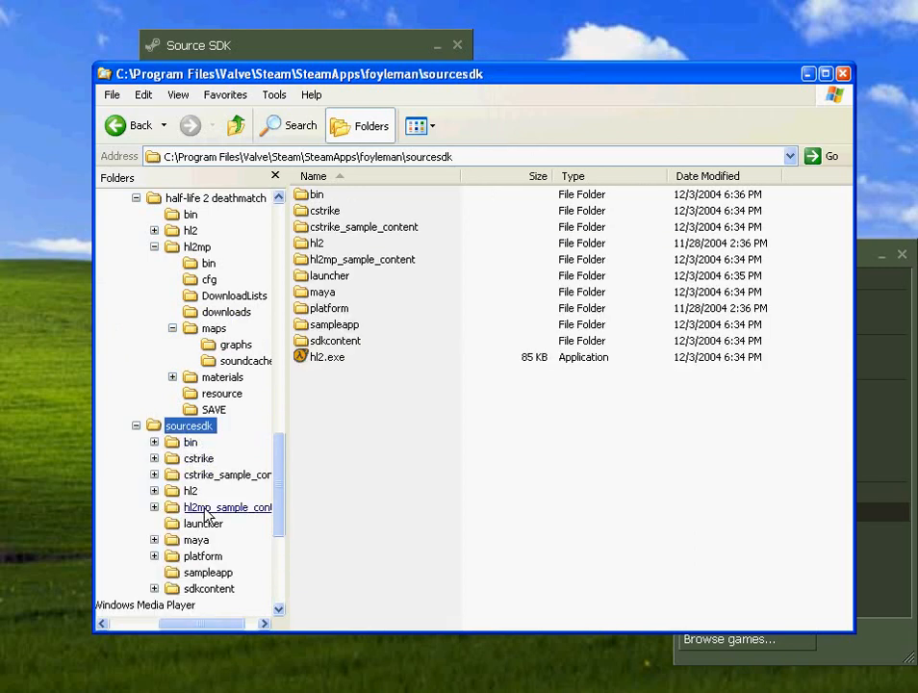
click(204, 508)
click(208, 524)
click(332, 210)
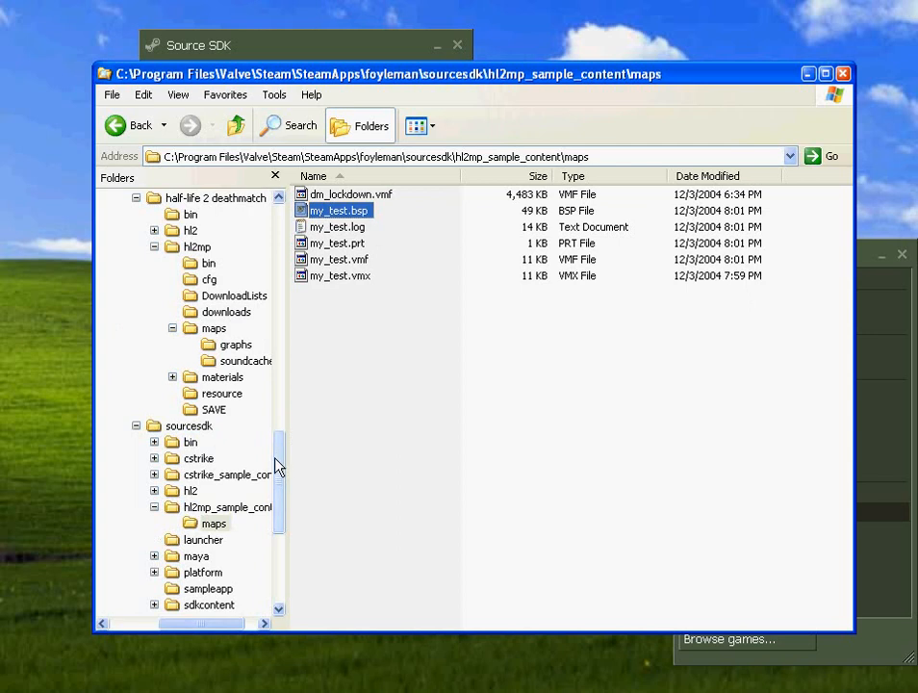
- Paste my_test.bsp into the hl2mp maps folder and close Explorer
drag(279, 466, 277, 443)
click(214, 410)
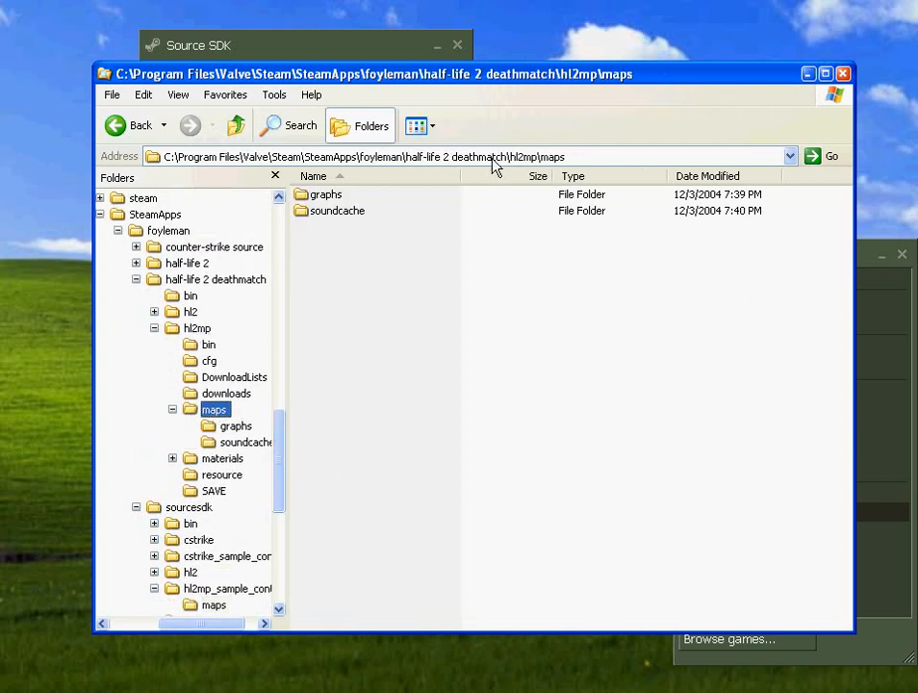
click(391, 312)
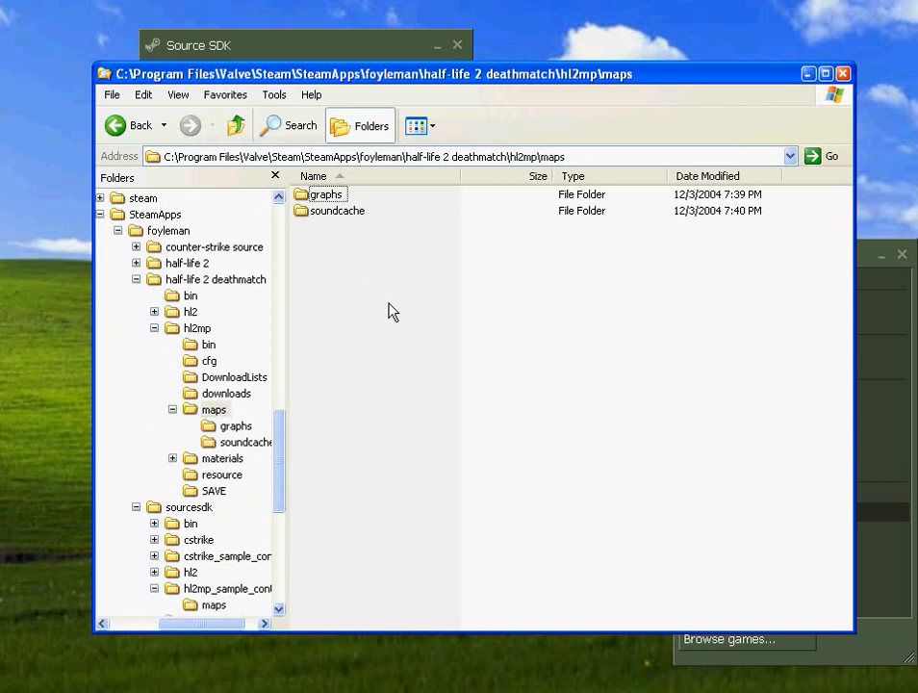
key(ctrl+v)
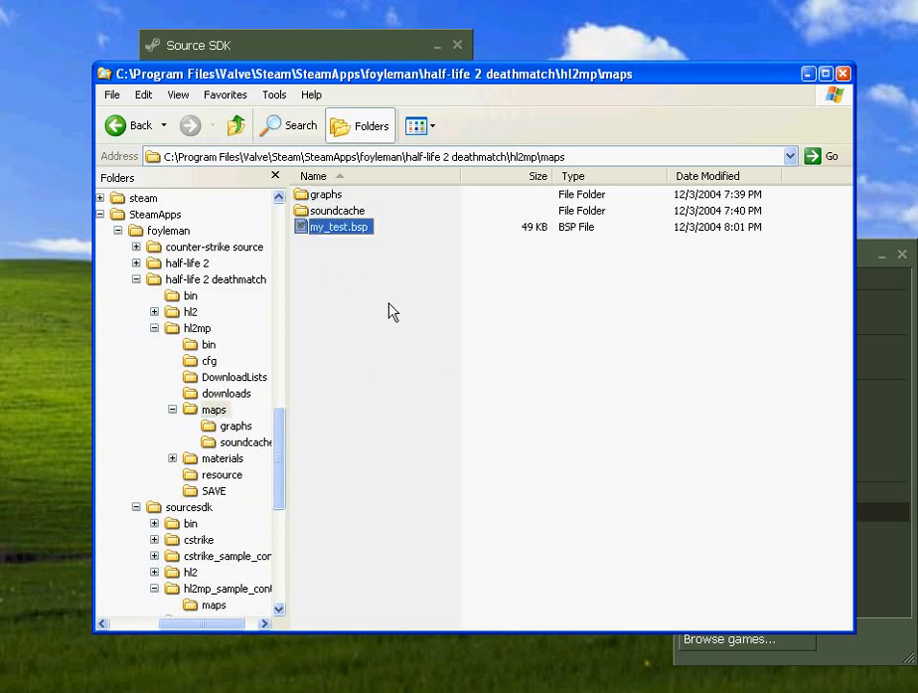
click(843, 74)
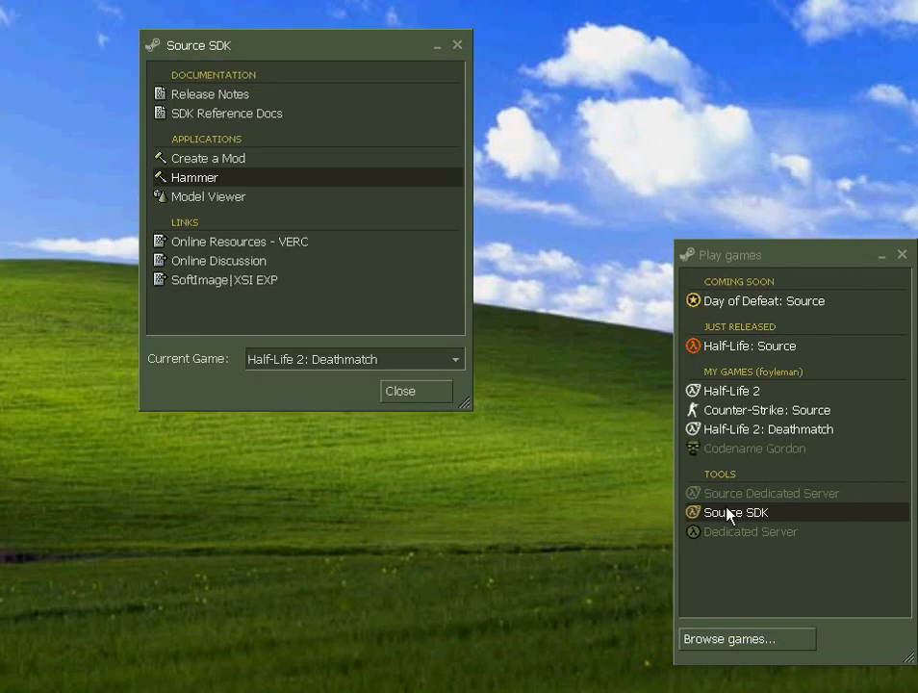
- Launch Half-Life 2: Deathmatch and enable the developer console under Keyboard > Advanced
double_click(768, 429)
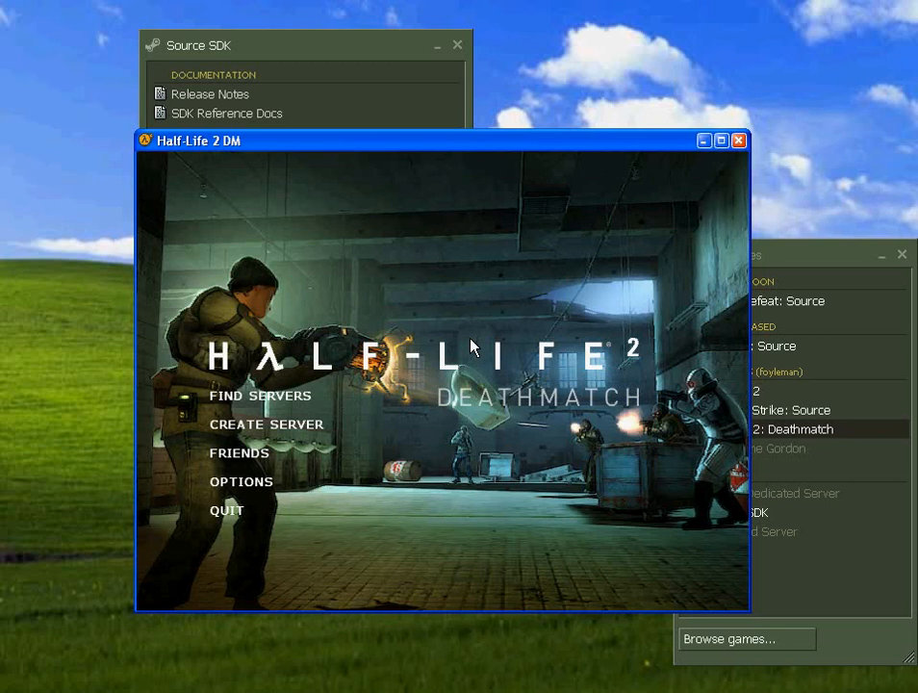
click(241, 482)
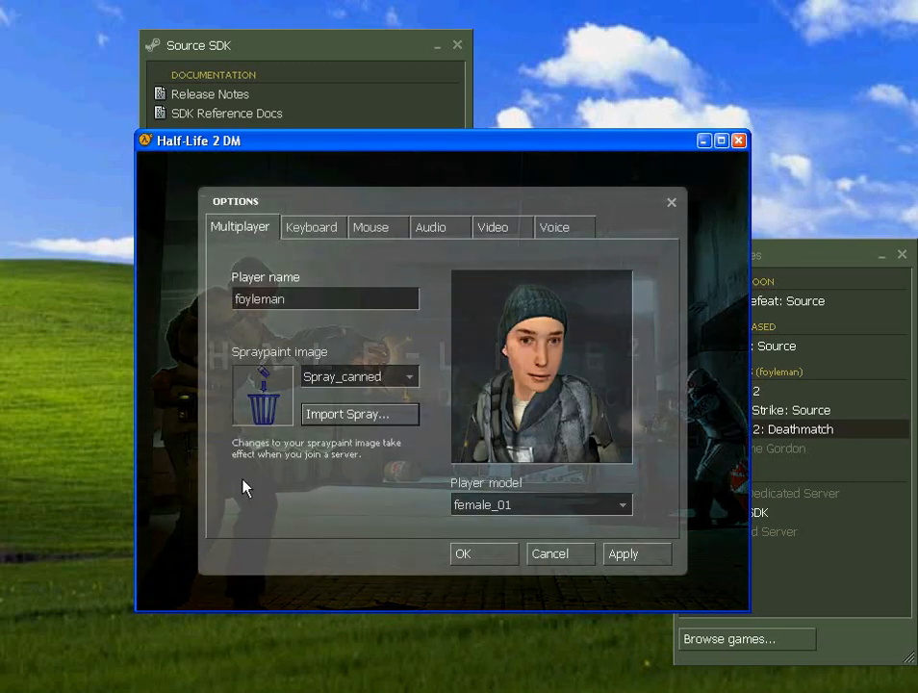
click(325, 231)
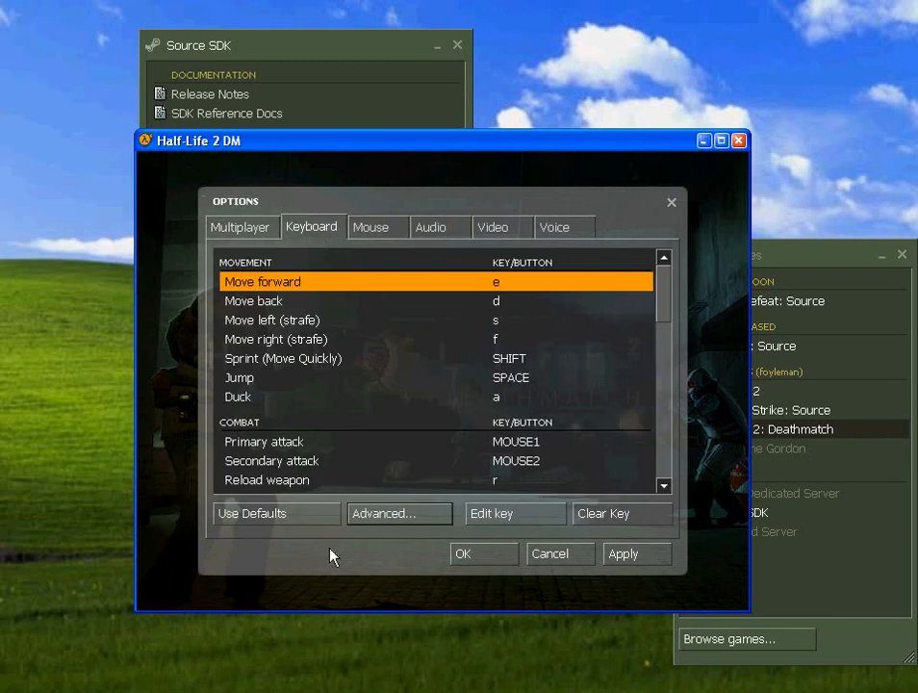
click(405, 510)
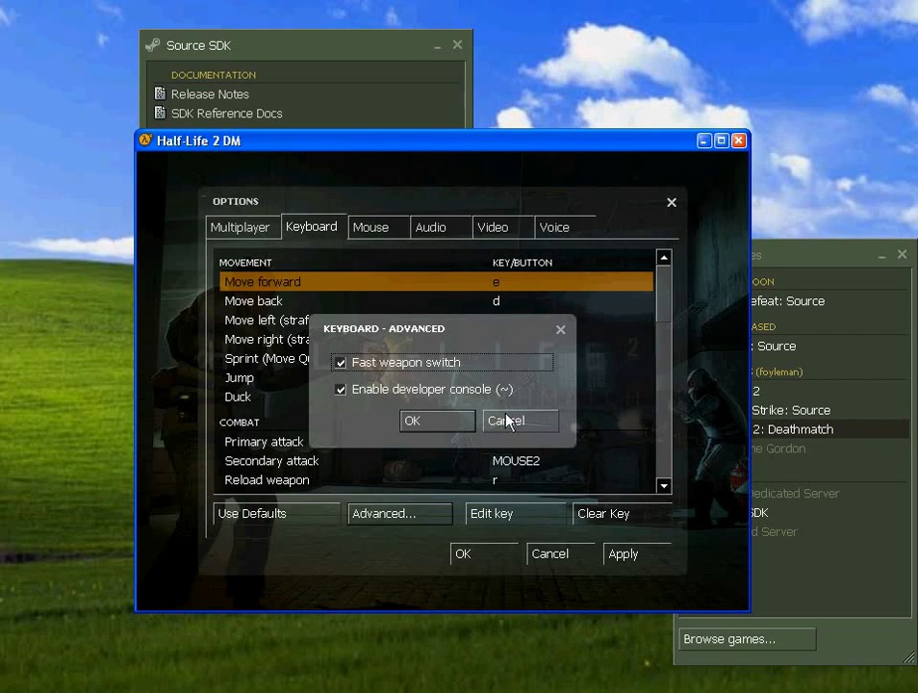
click(447, 423)
click(469, 558)
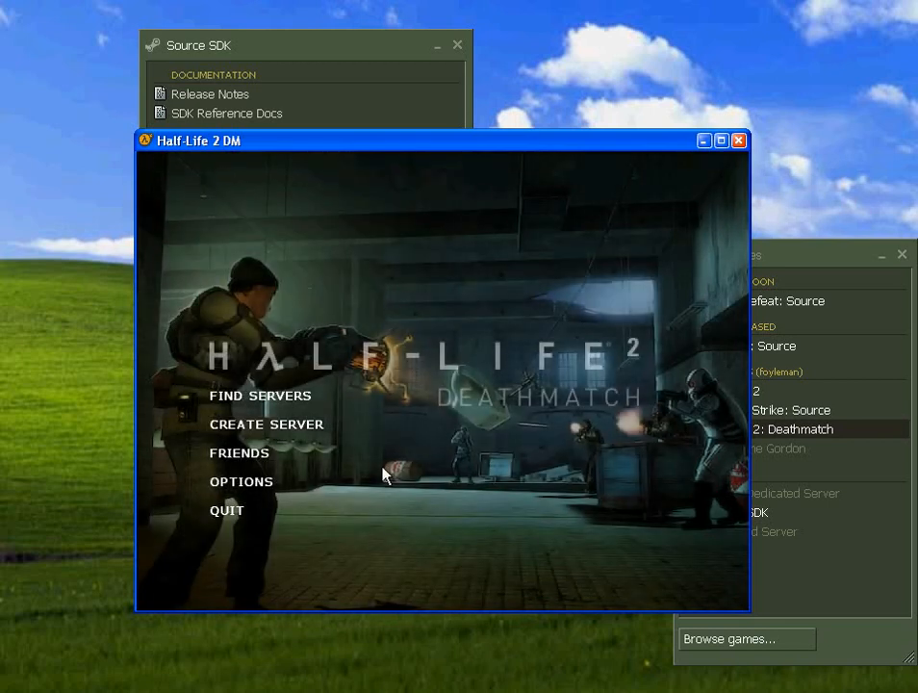
- Run 'map my_test' in the developer console to start the map as a listen server
key(grave)
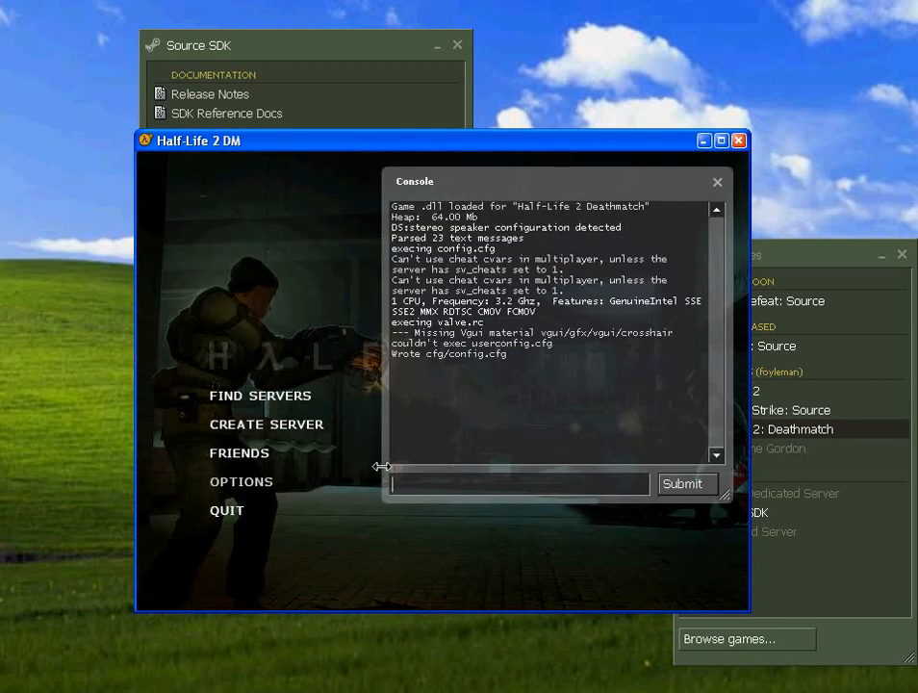
drag(526, 189, 508, 191)
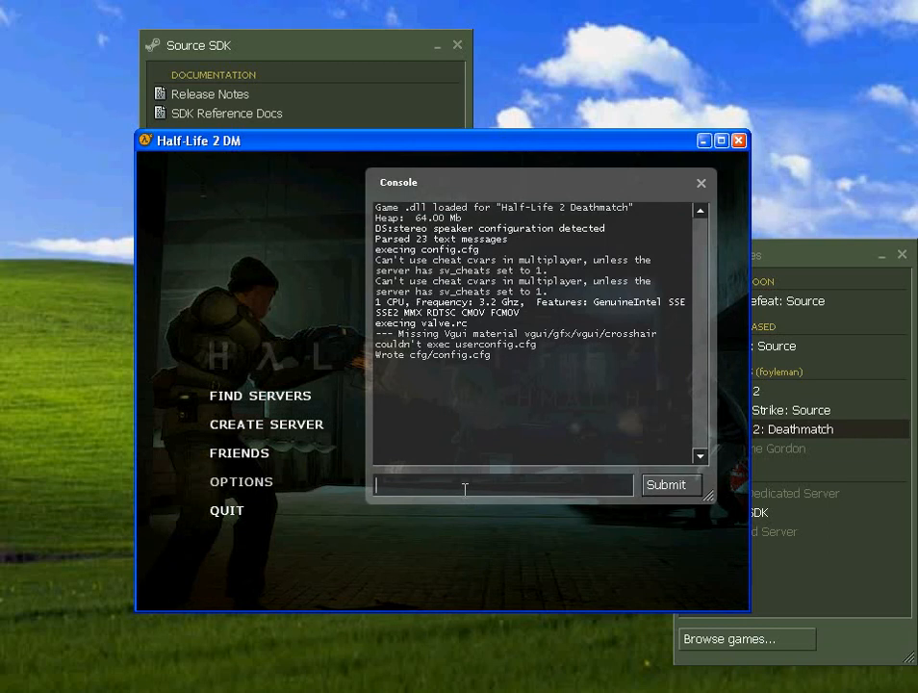
text(map )
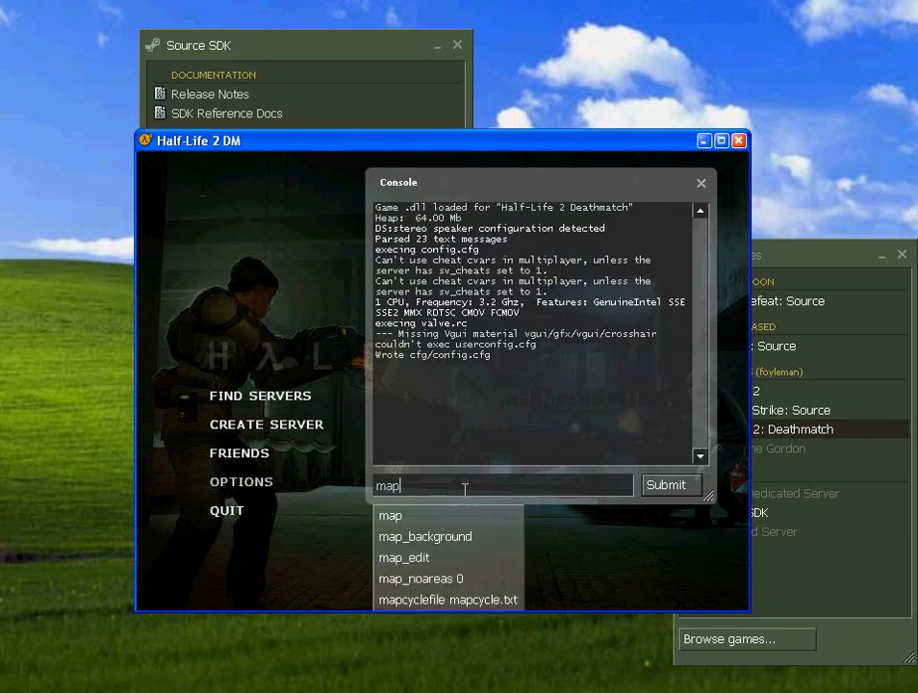
text(m)
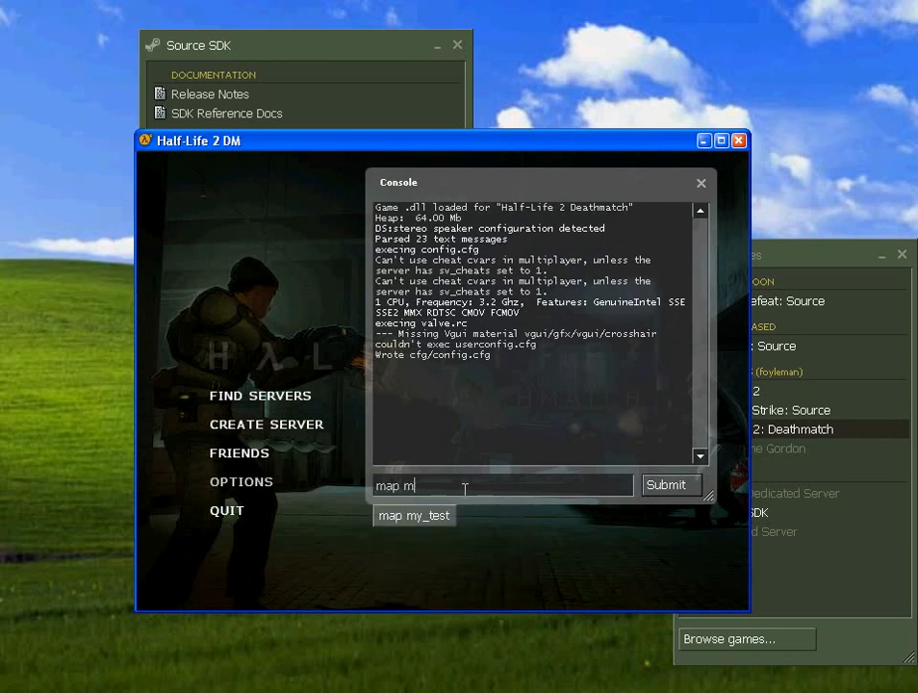
text(y_test)
key(Return)
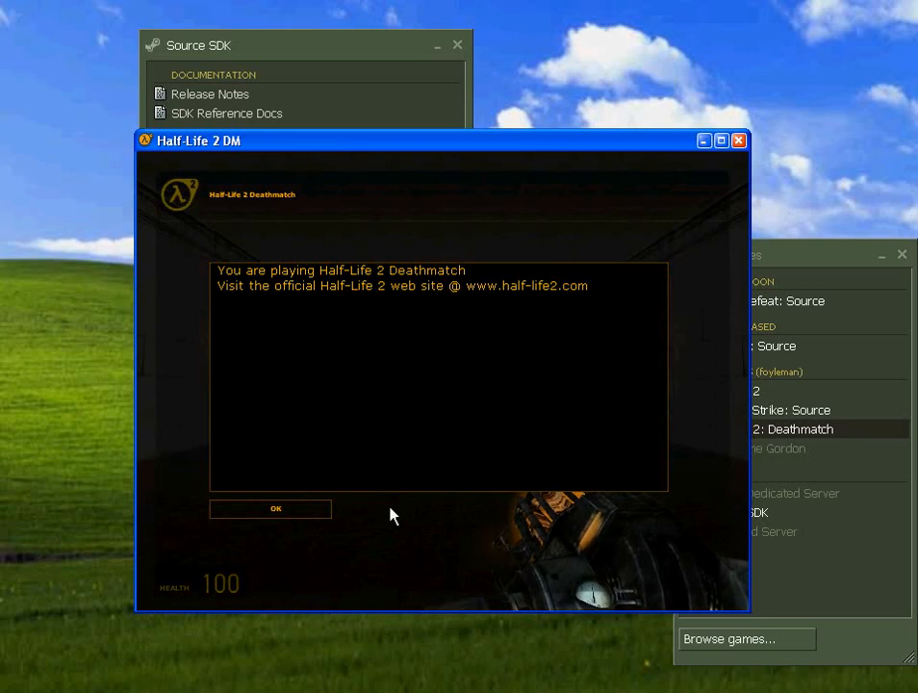
- Dismiss the welcome message and walk to the far wall to pick up the pulse rifle
key(grave)
click(276, 509)
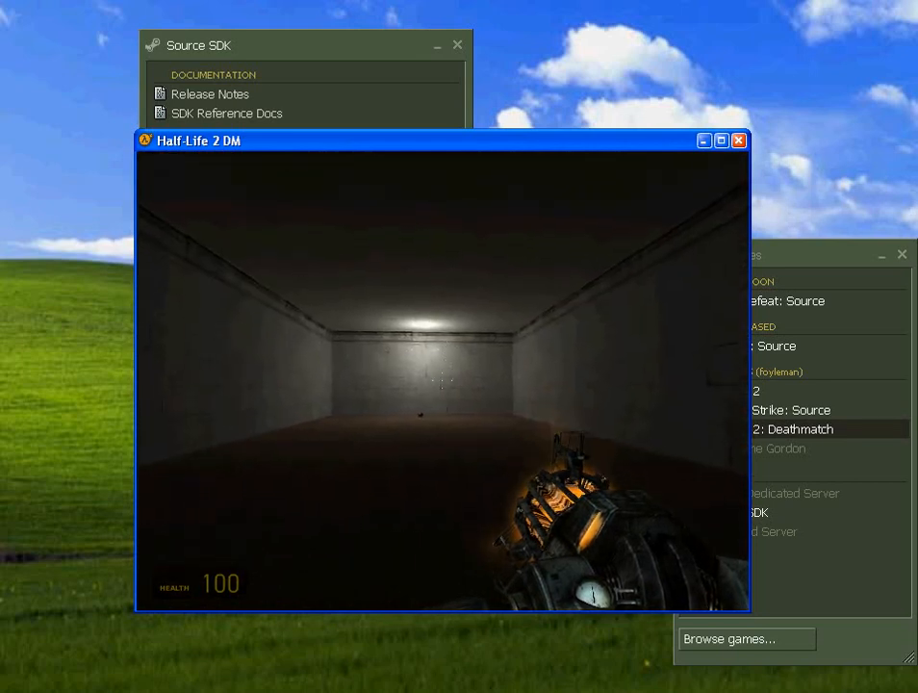
key(w)
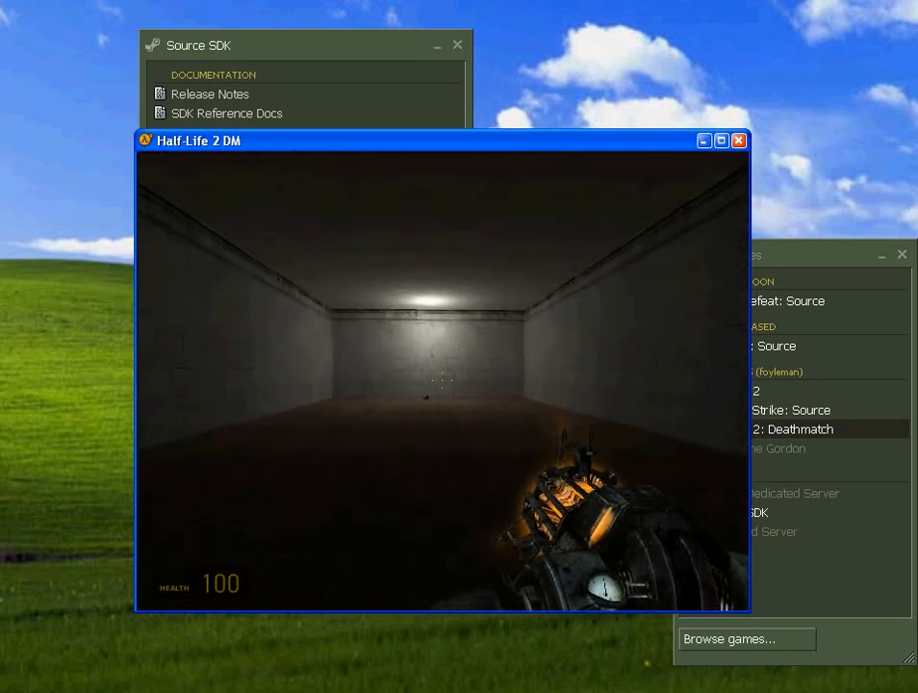
key(w)
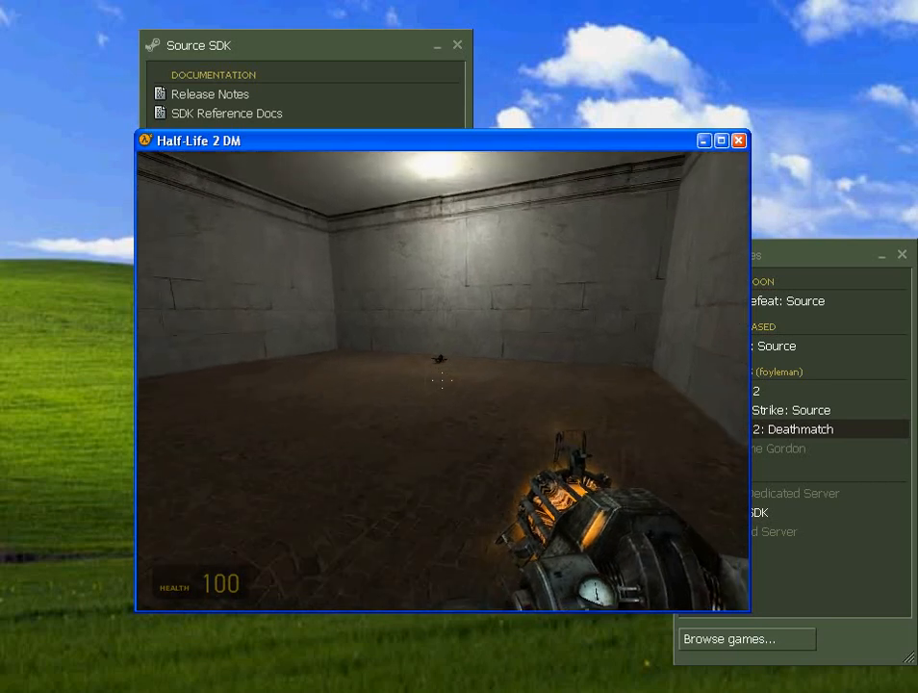
key(w)
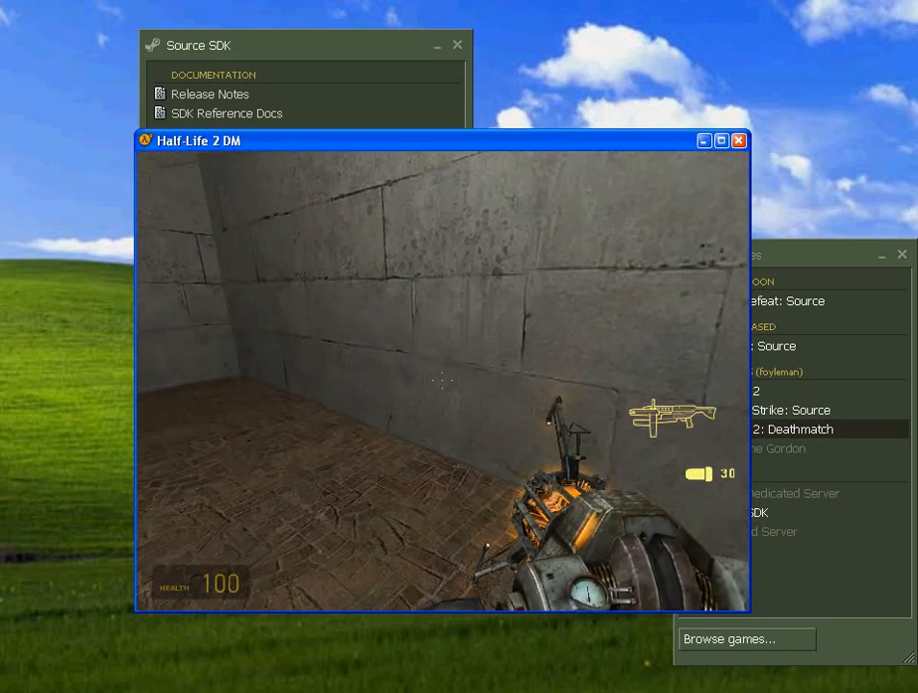
- Equip the AR2 pulse rifle and fire several shots at the walls
scroll(442, 380, down, 3)
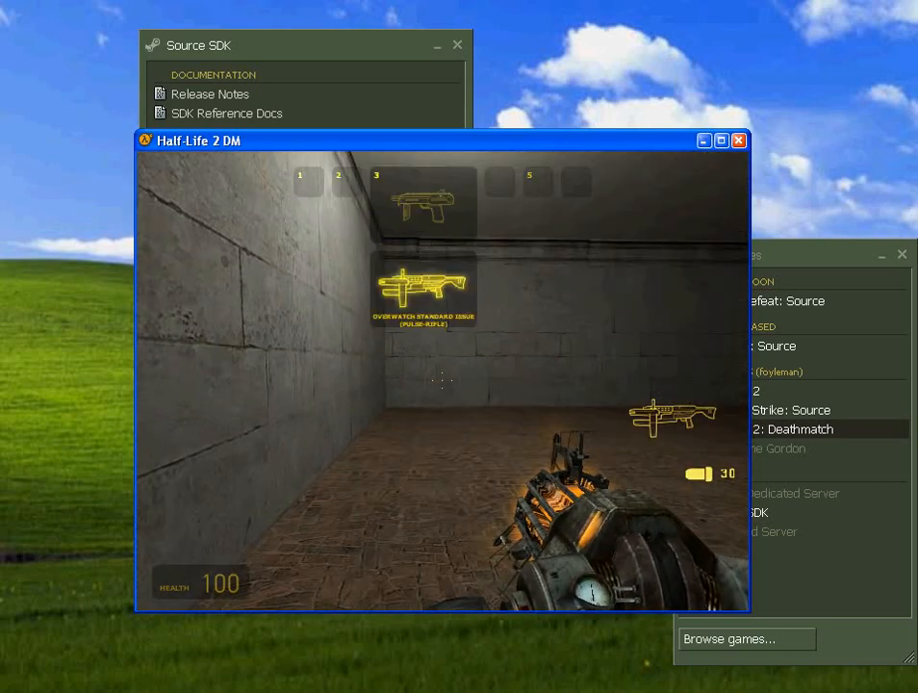
click(441, 380)
drag(441, 380, 442, 380)
click(441, 380)
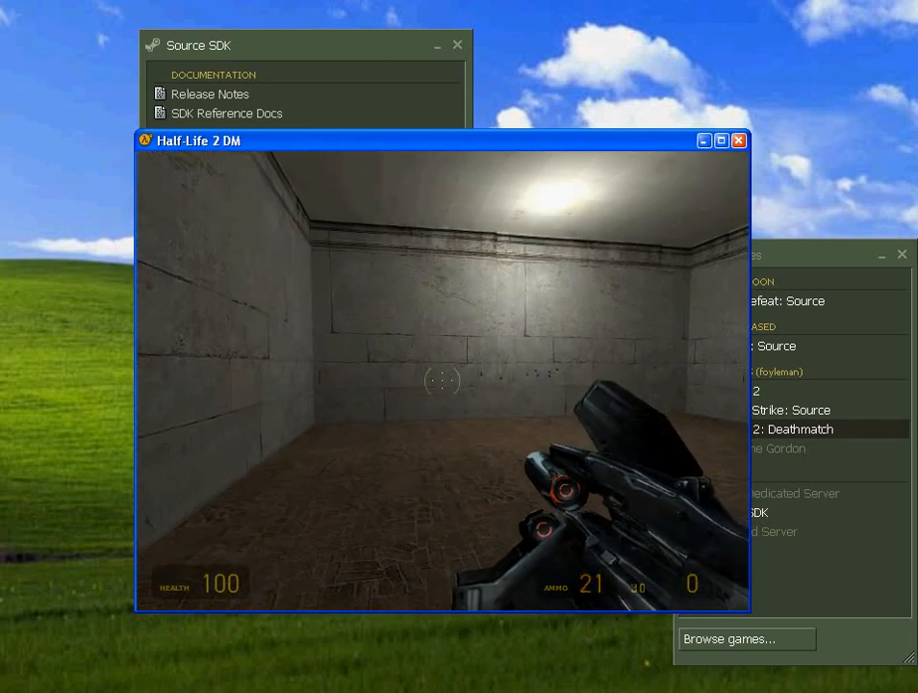